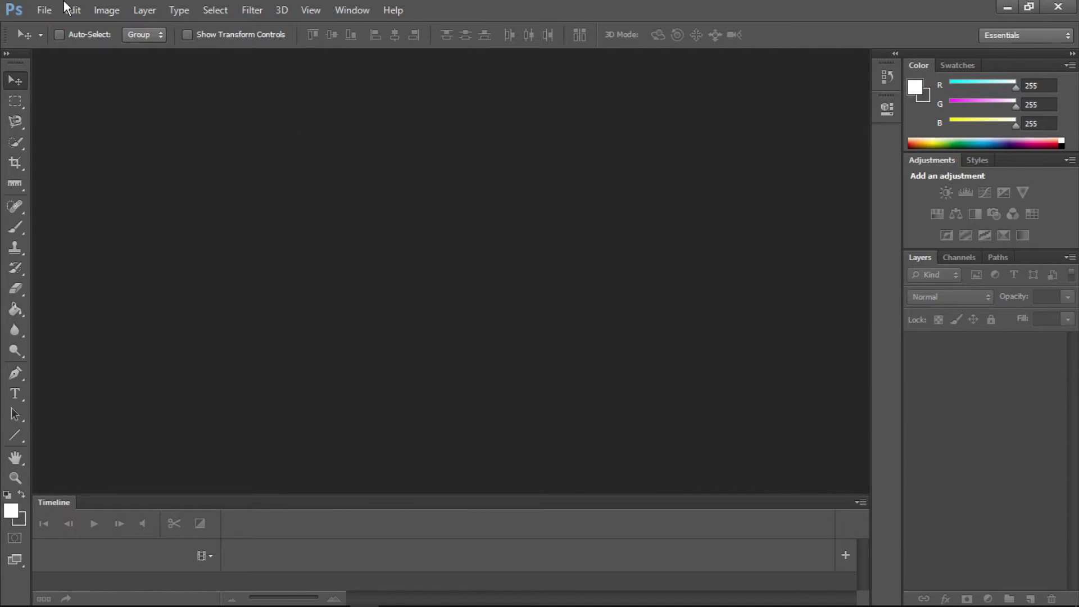
click(48, 13)
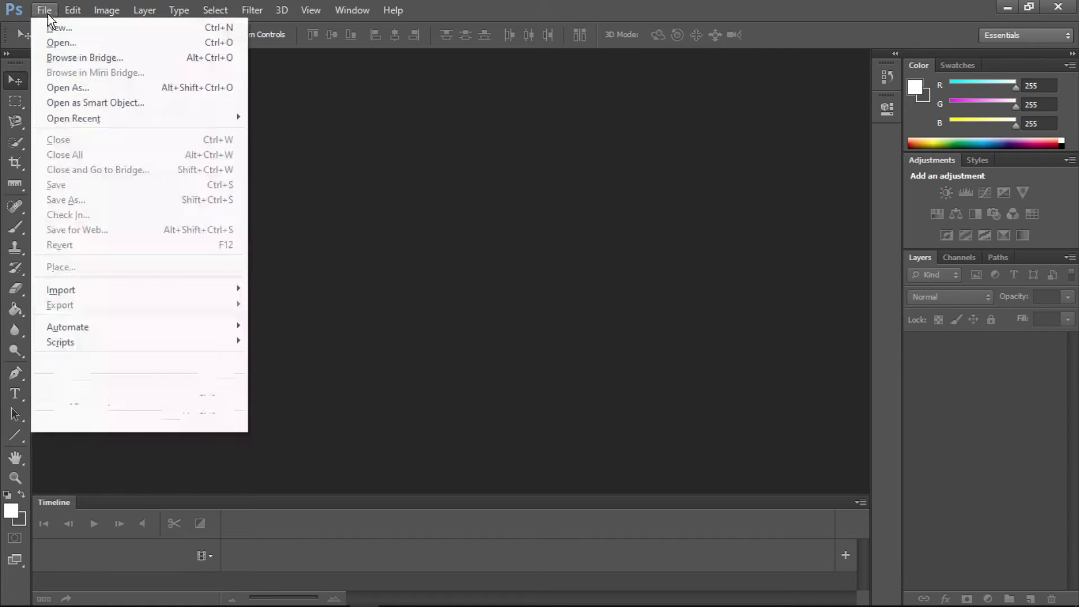
mouse_move(70, 3)
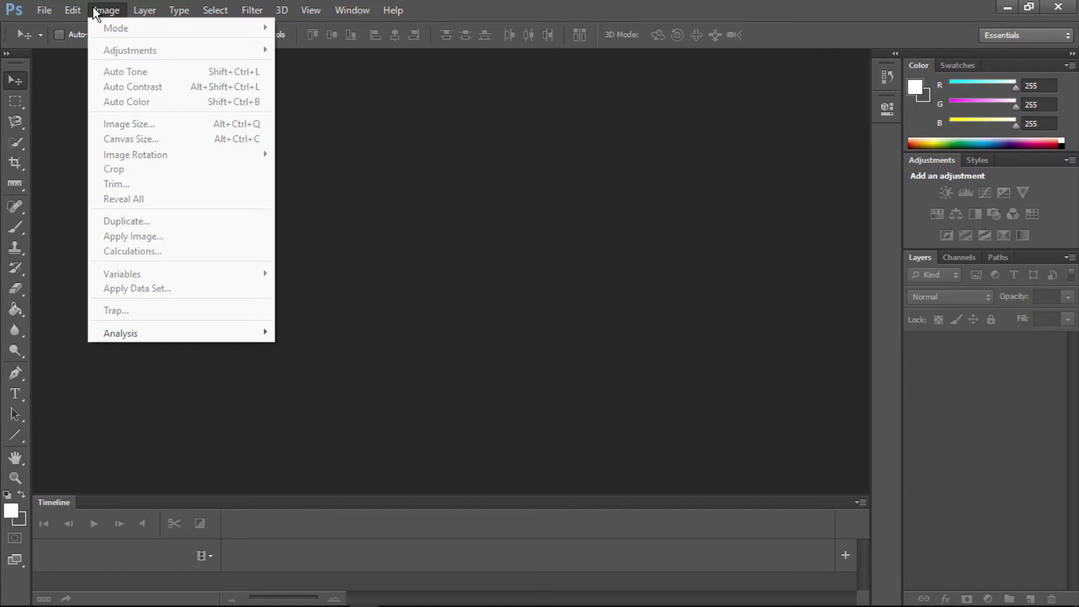
mouse_move(145, 10)
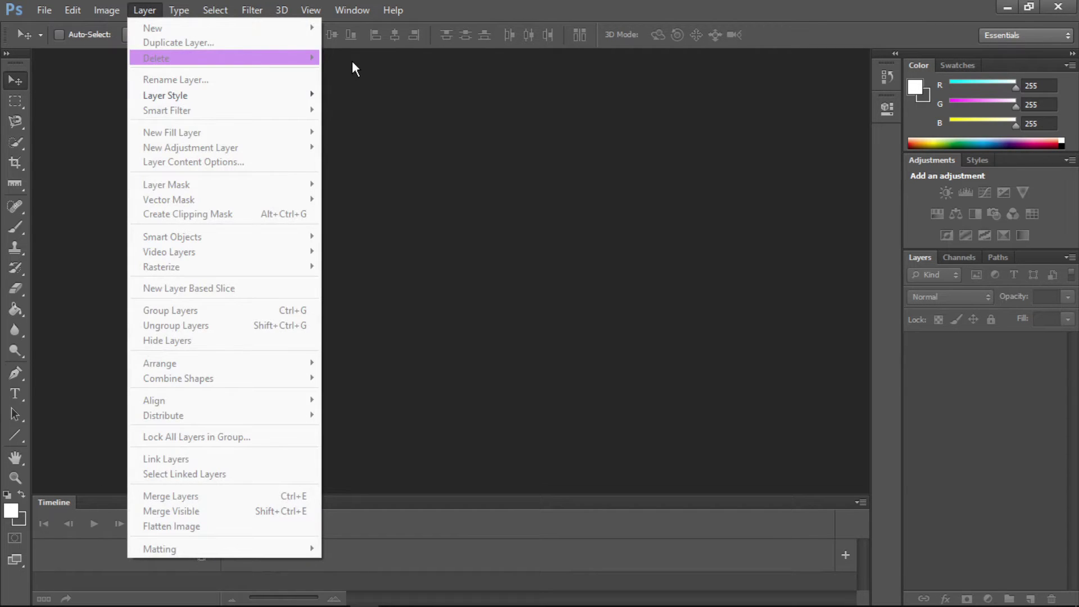
click(397, 127)
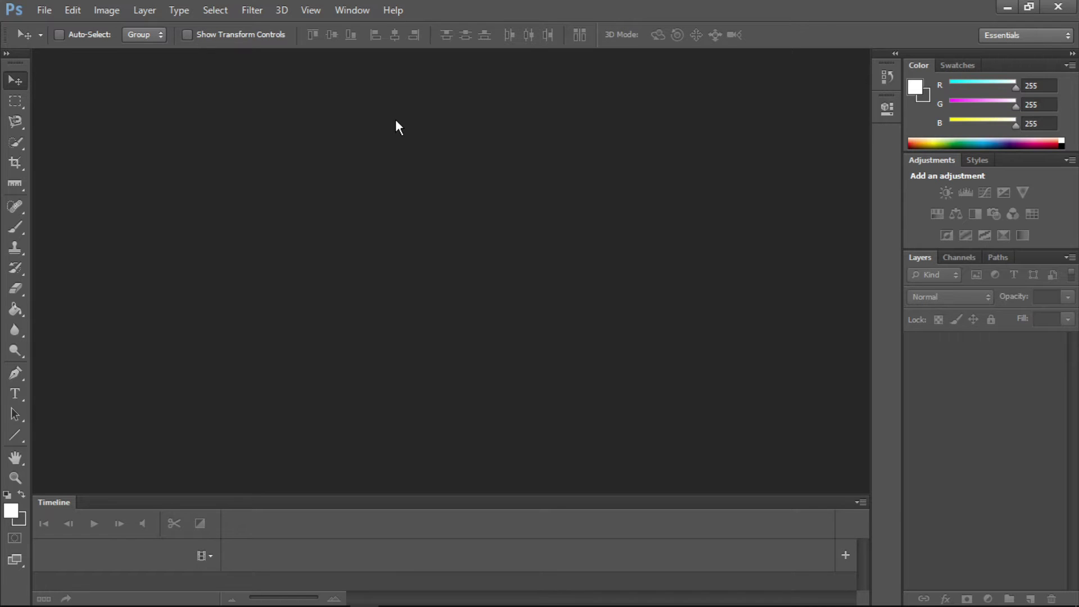
click(44, 10)
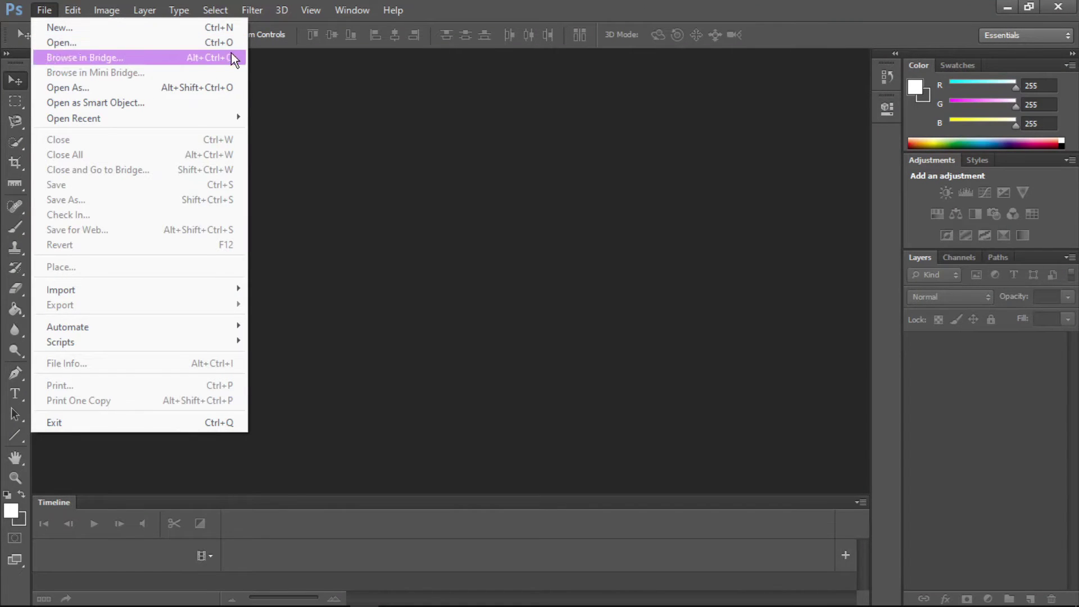
click(304, 118)
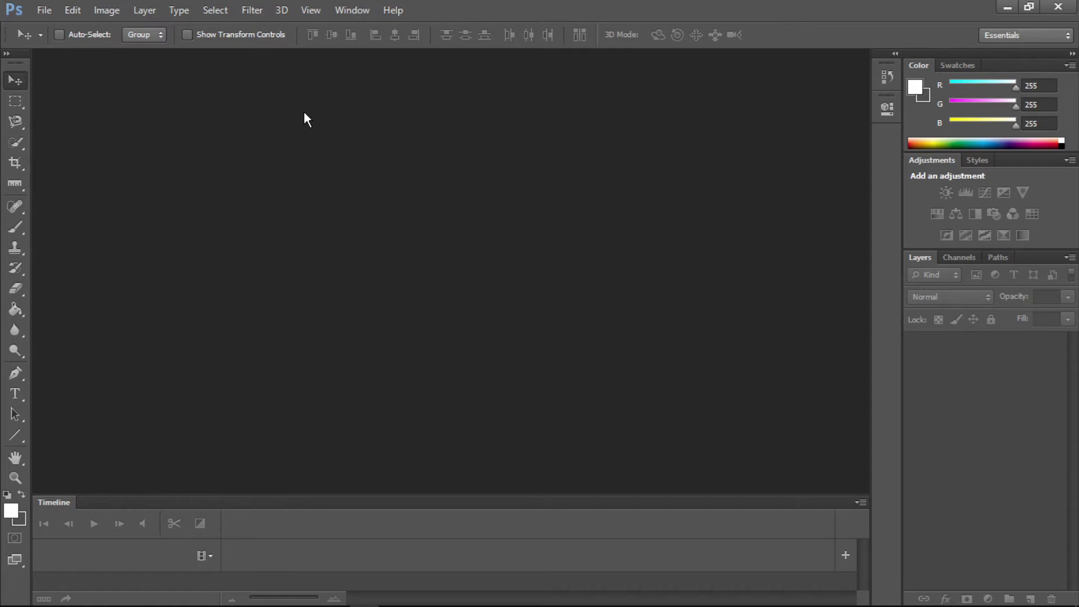
double_click(304, 111)
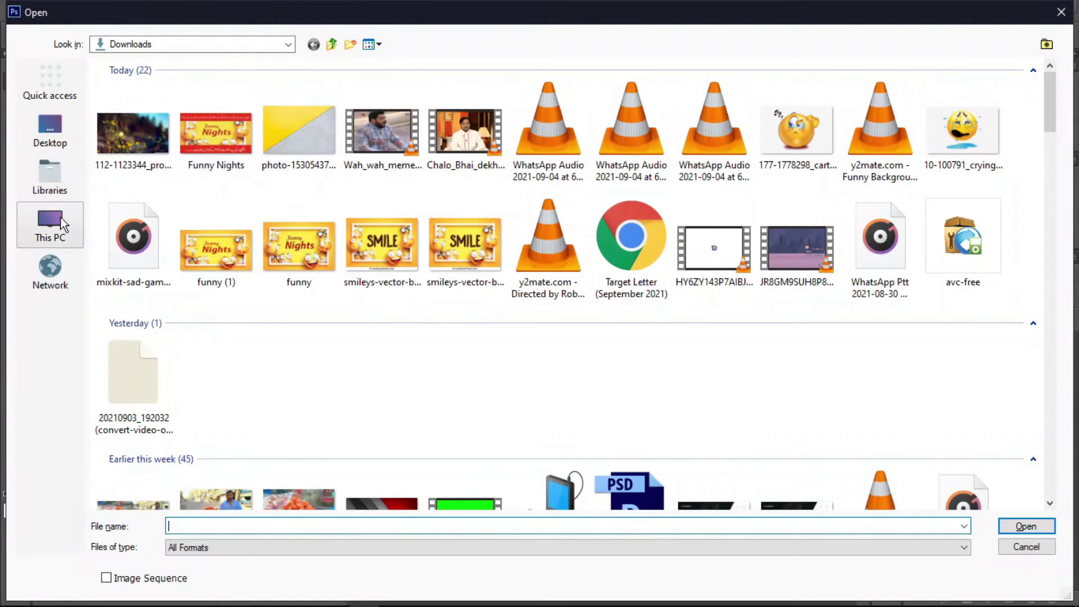
click(288, 45)
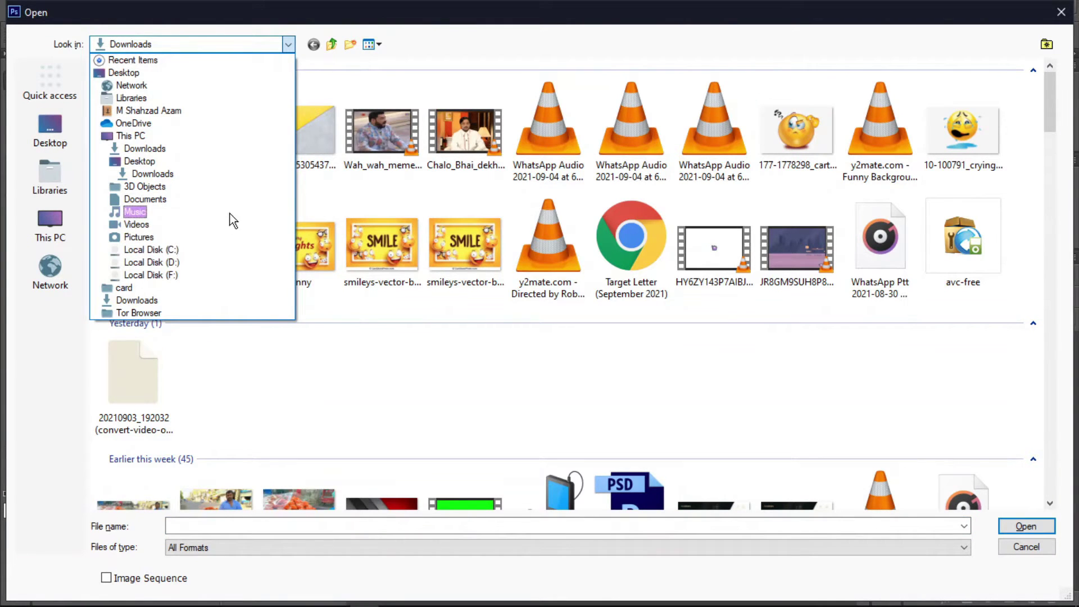
click(388, 306)
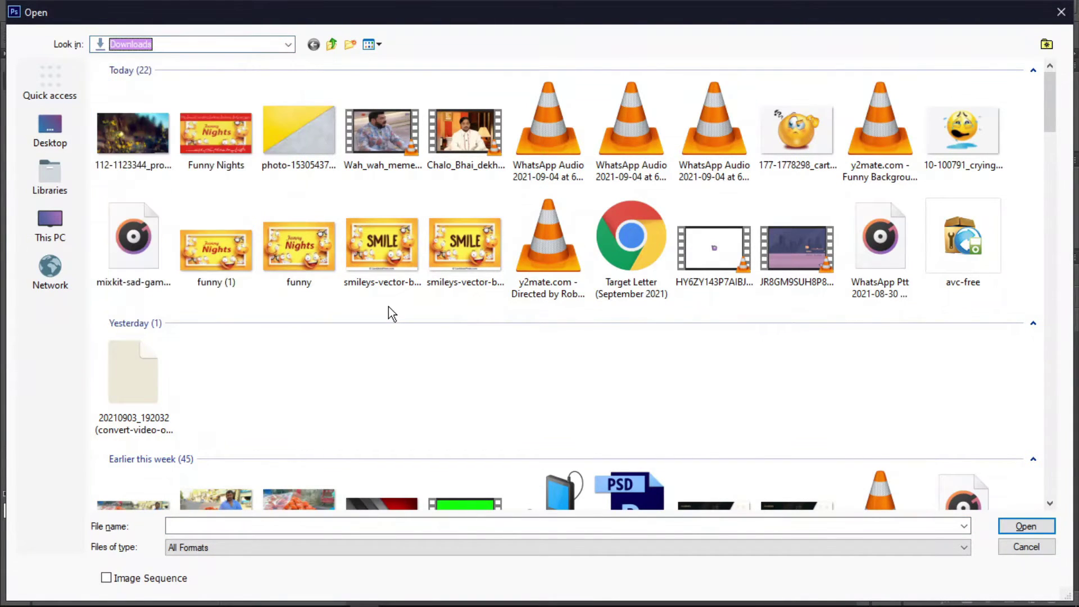
click(137, 154)
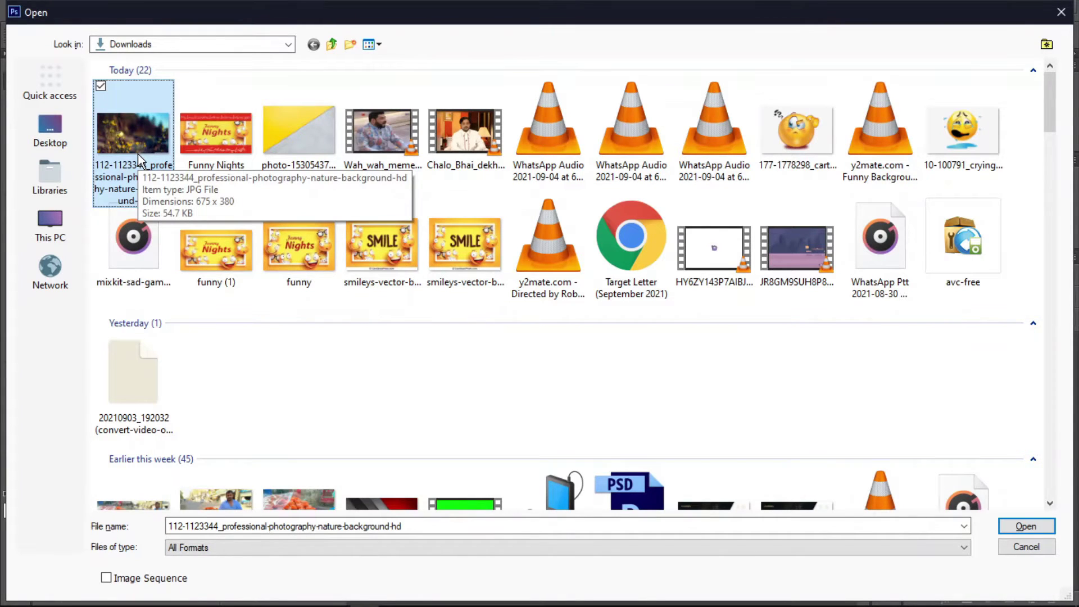
click(1024, 528)
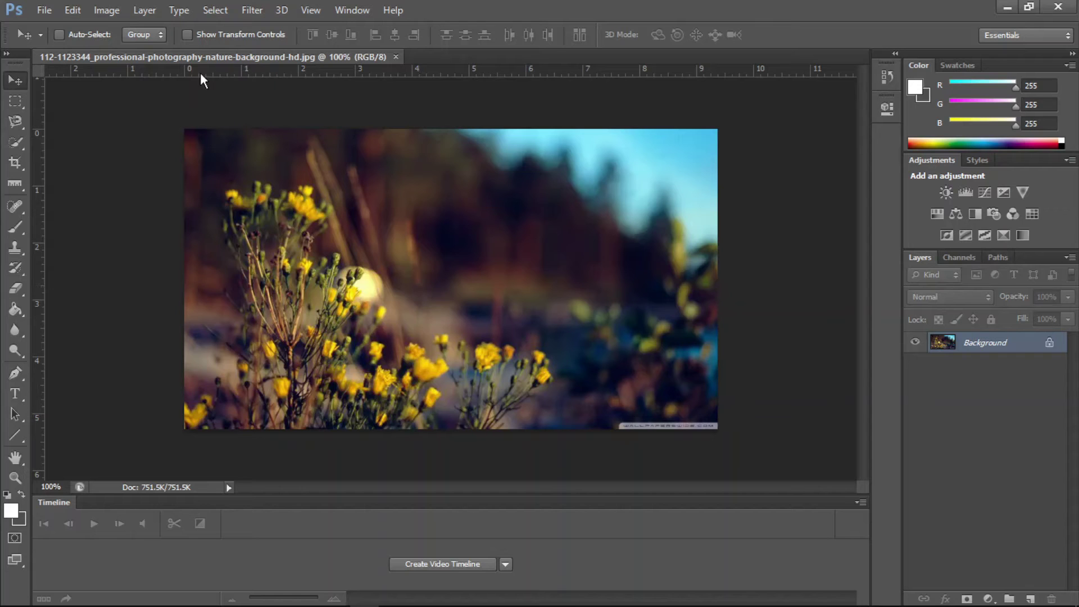
- Convert the nature photo to Grayscale mode, discarding its color information, and undo the conversion
click(99, 8)
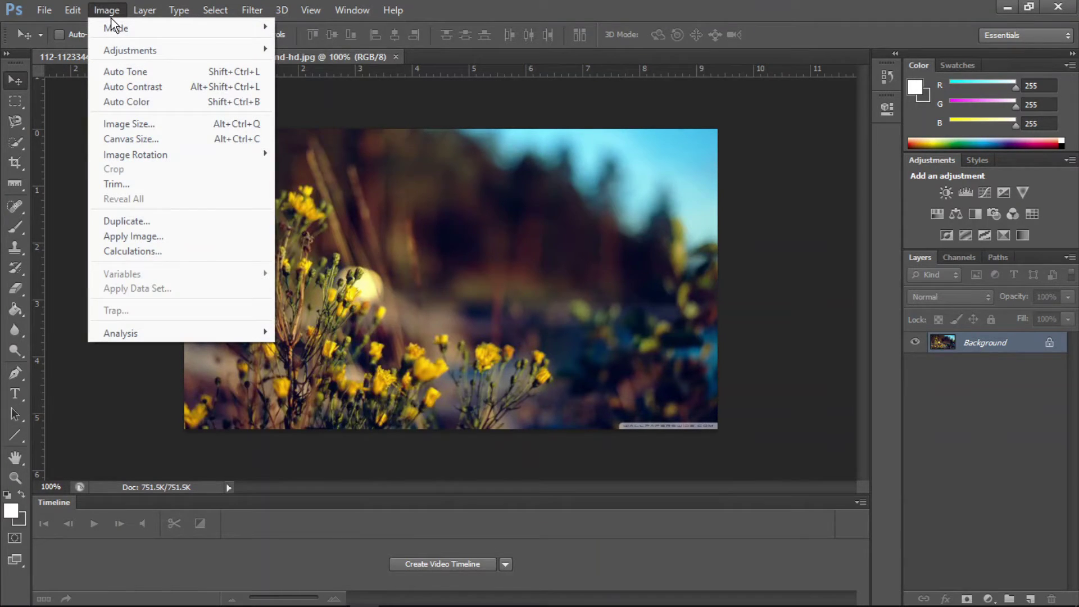
mouse_move(105, 23)
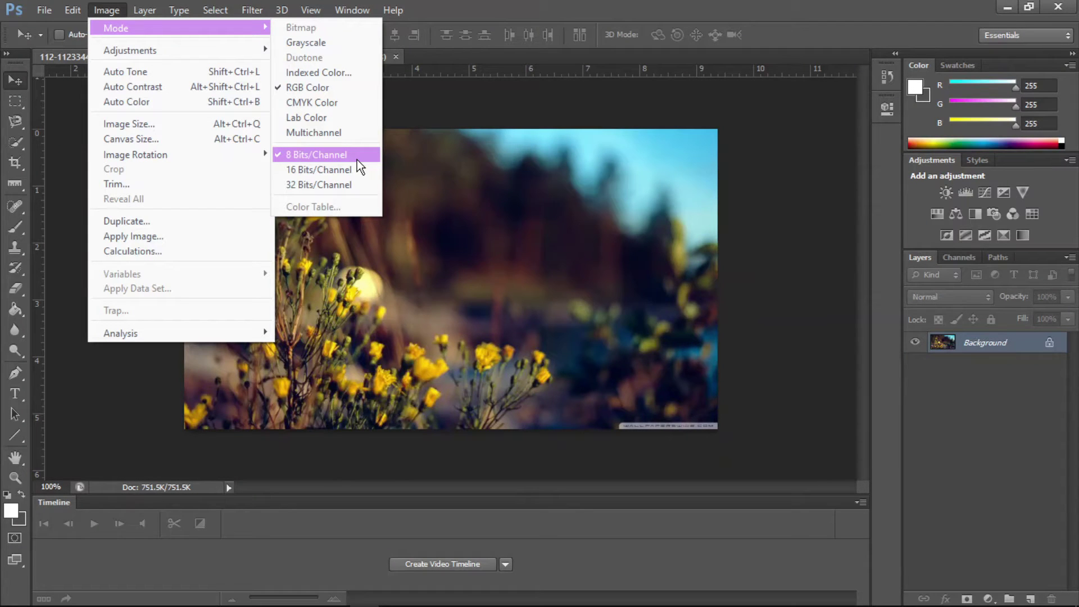
click(124, 16)
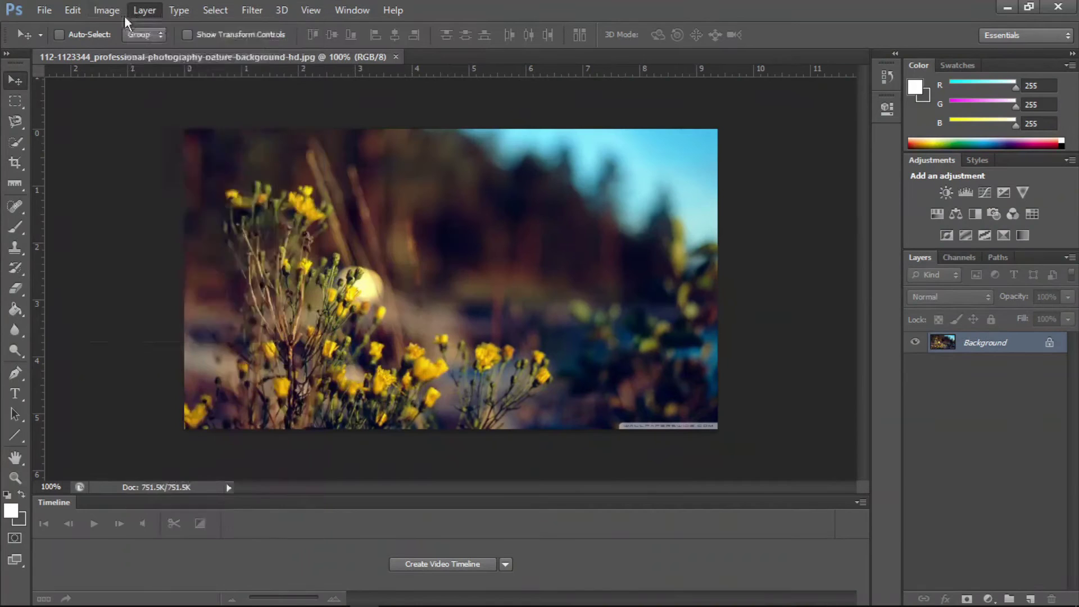
click(118, 12)
mouse_move(218, 30)
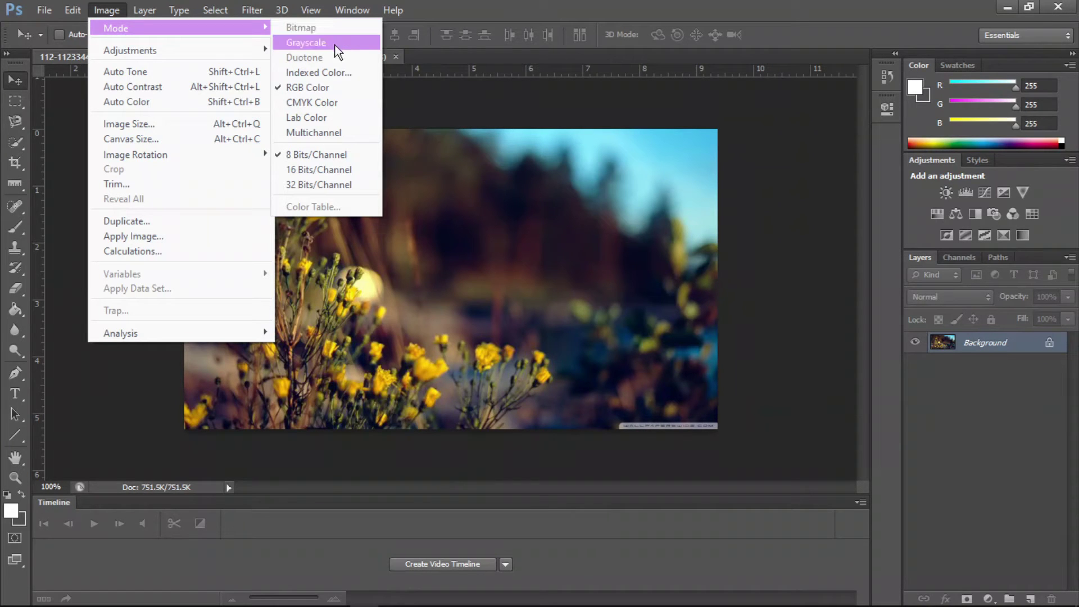
click(298, 44)
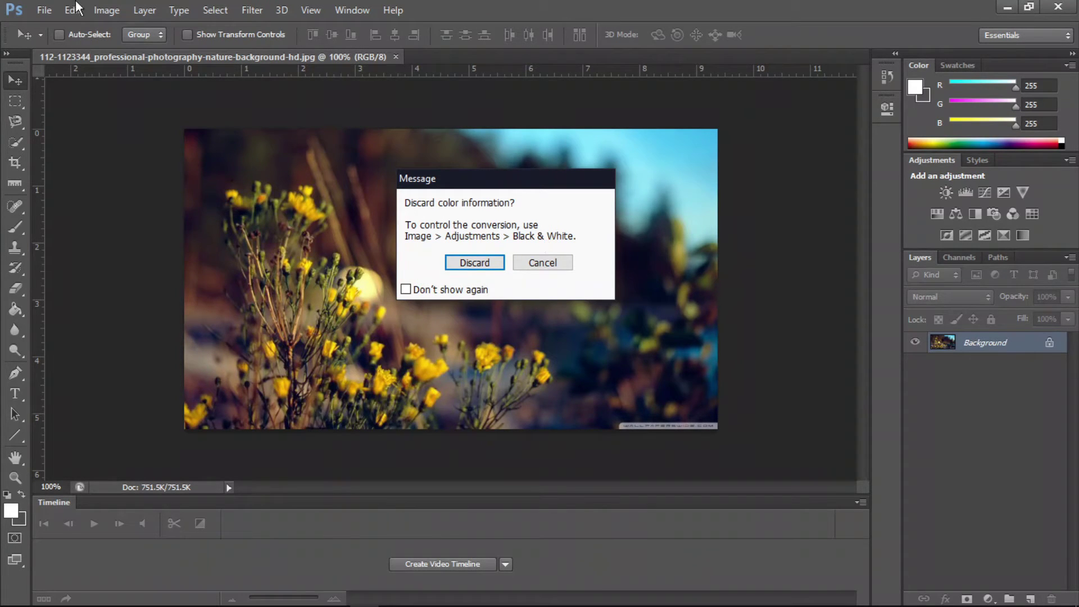
click(94, 7)
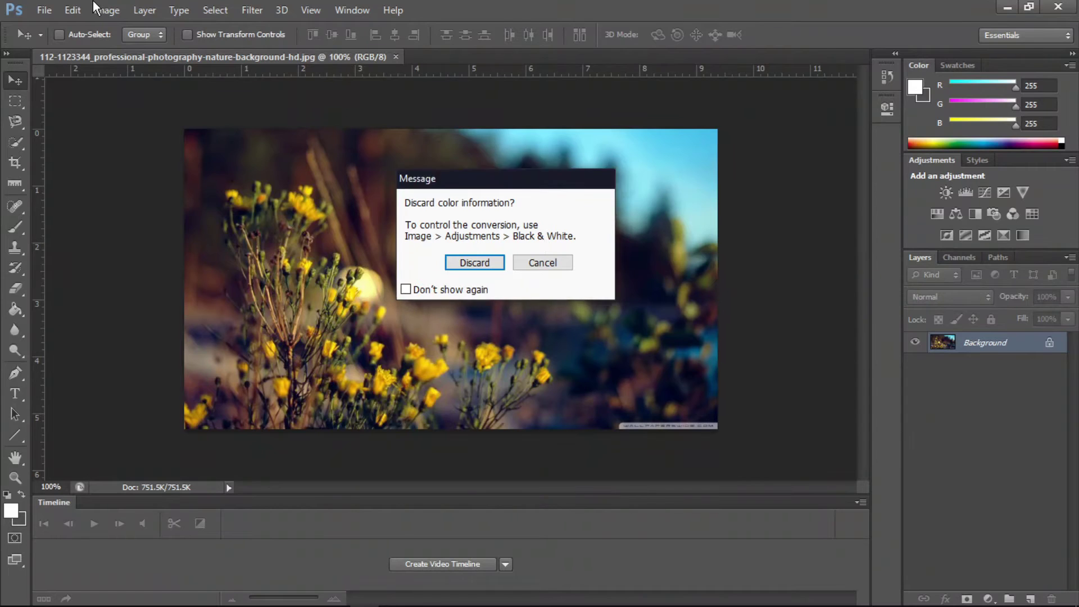
click(485, 260)
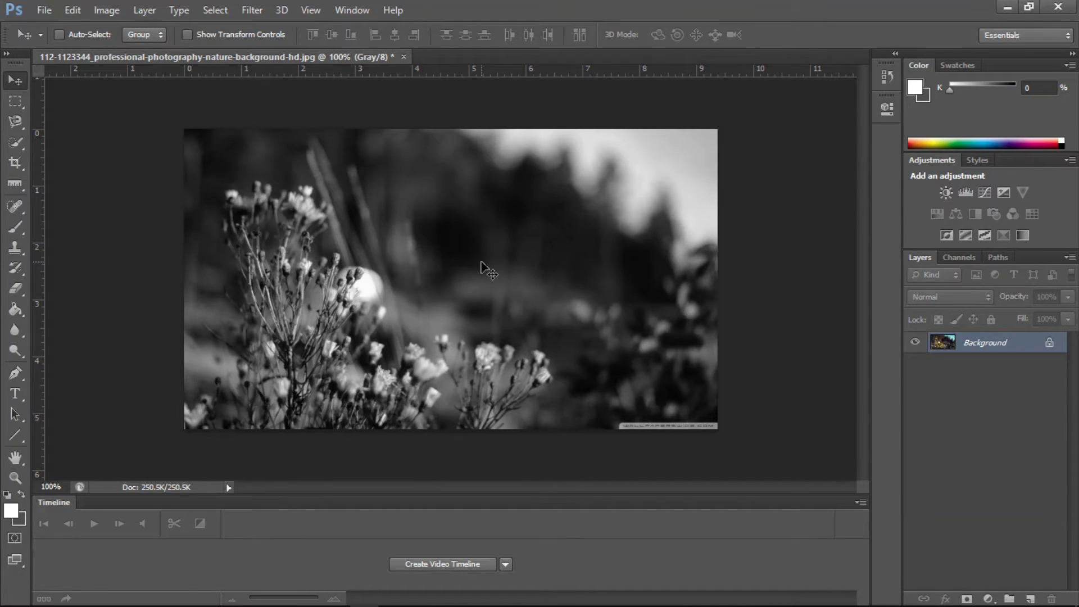
key(ctrl+z)
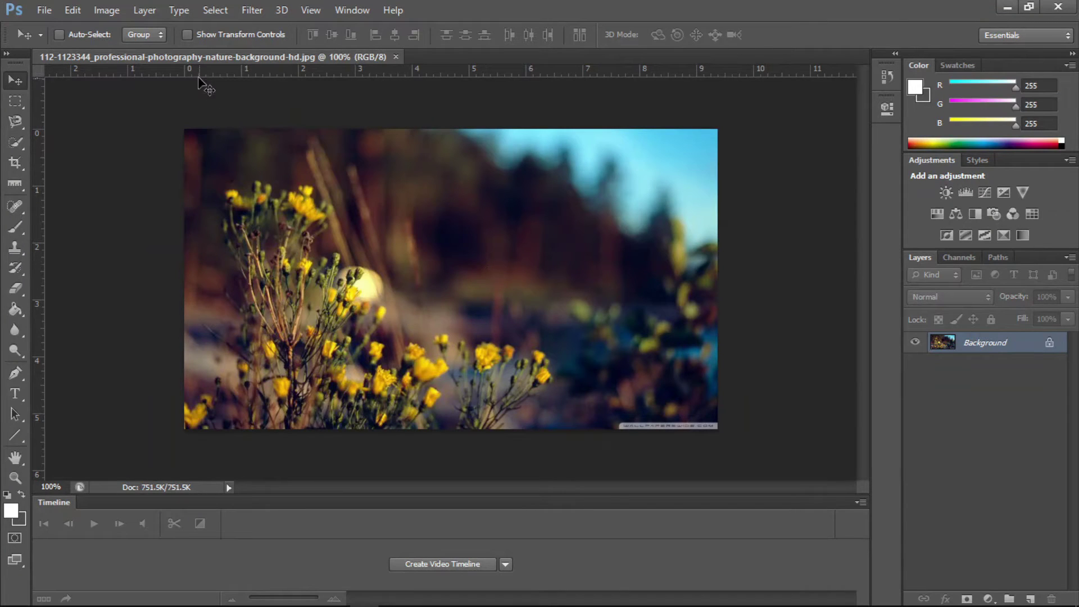
- Start an Indexed Color conversion of the photo and choose the Local (Selective) palette
click(113, 8)
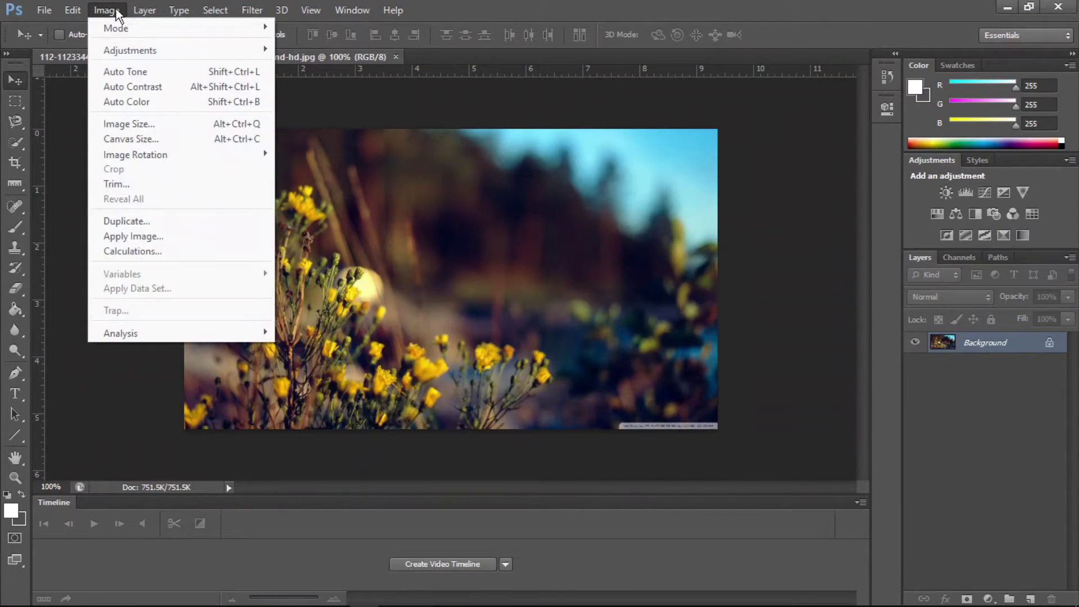
mouse_move(116, 28)
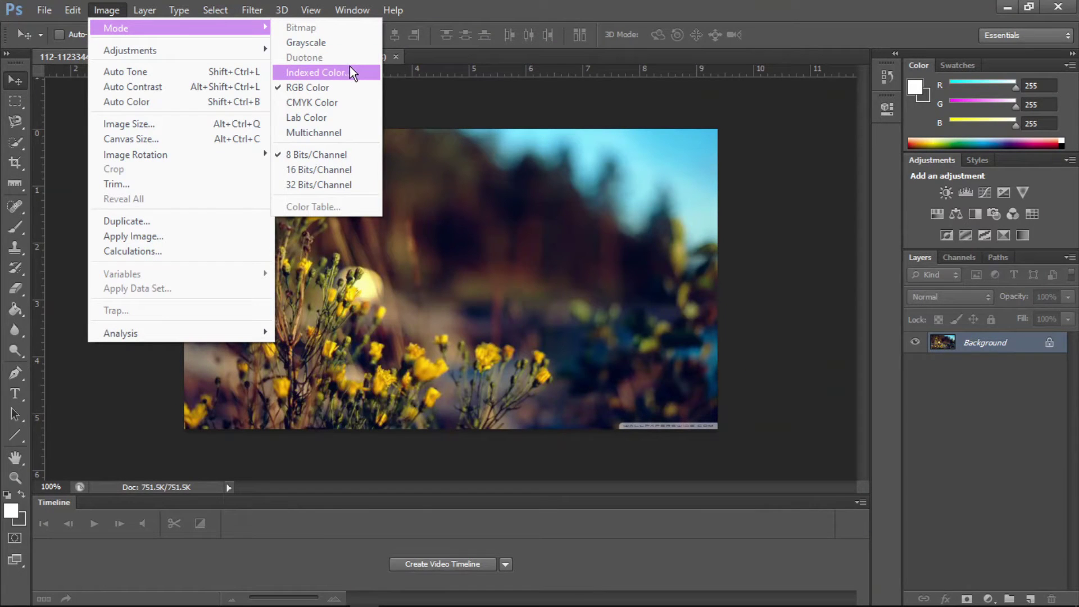
click(312, 76)
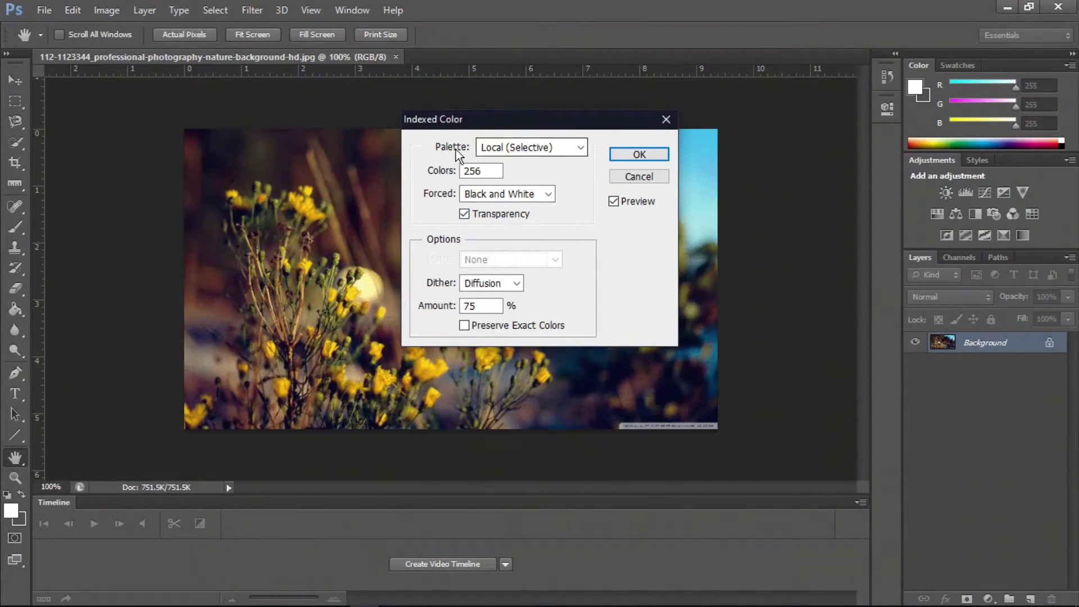
click(580, 148)
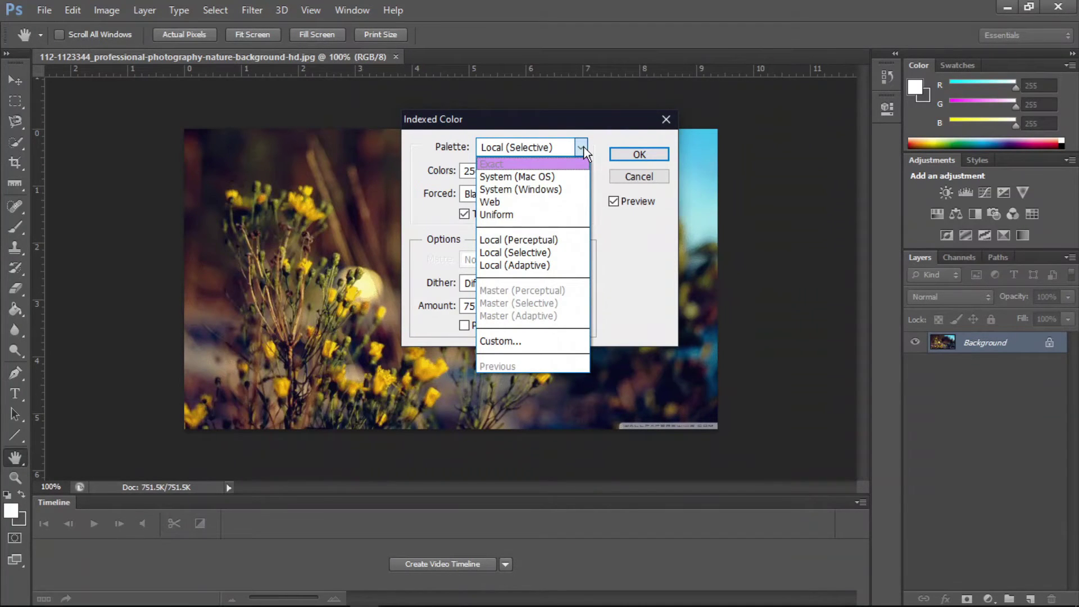
click(530, 252)
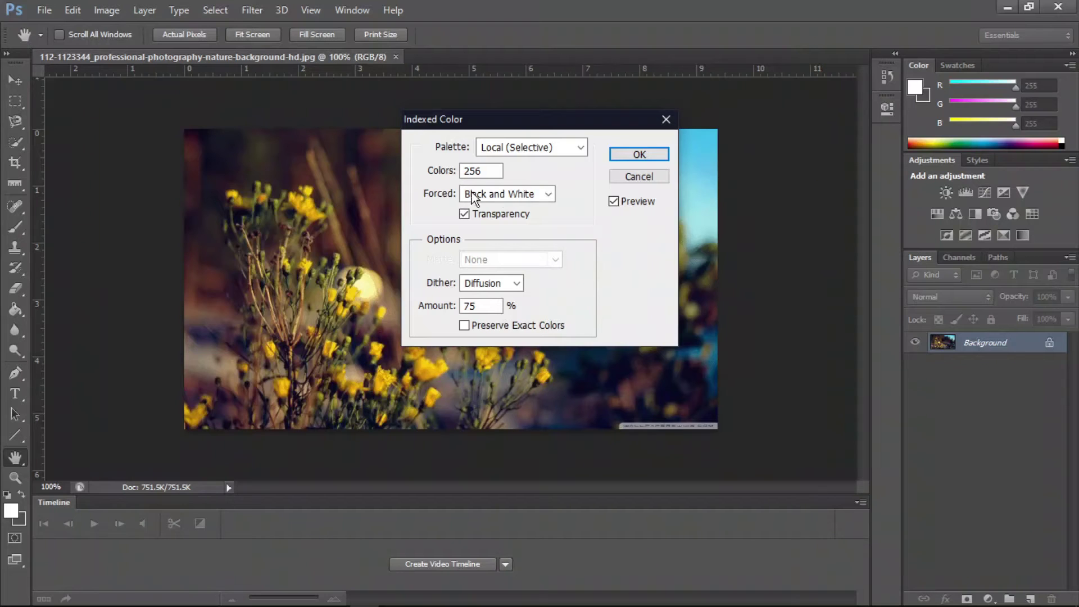
- Examine the available Forced color and Dither options for the Indexed Color conversion
click(546, 197)
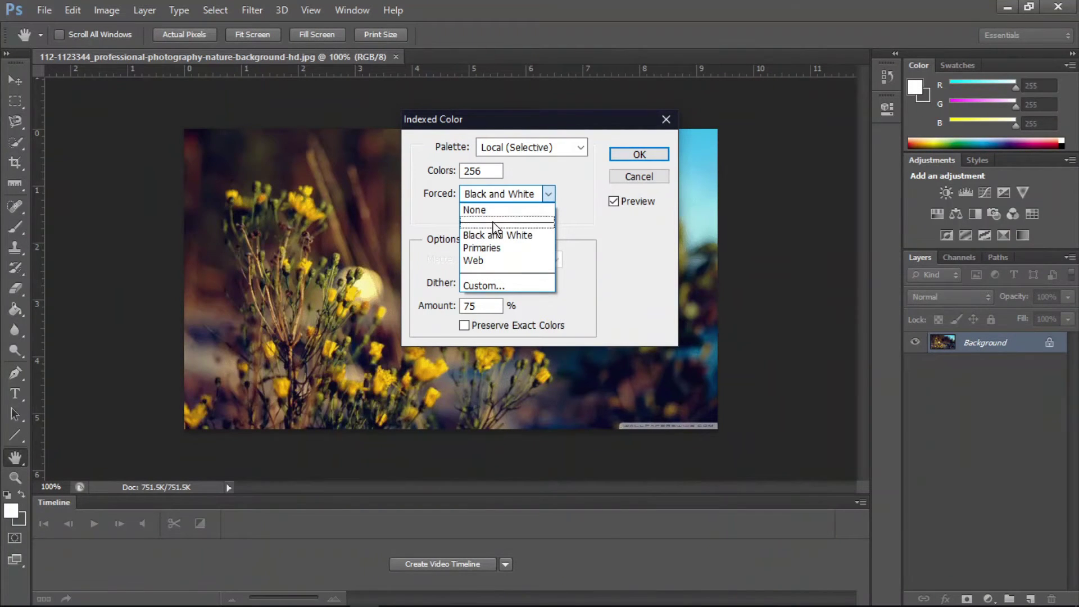
click(549, 194)
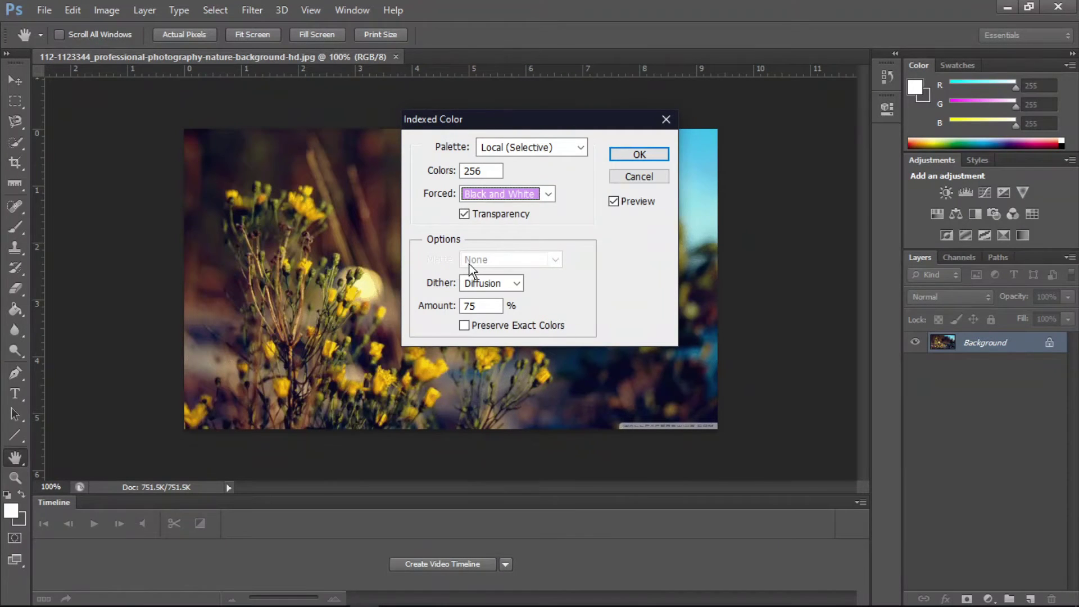
key(Tab)
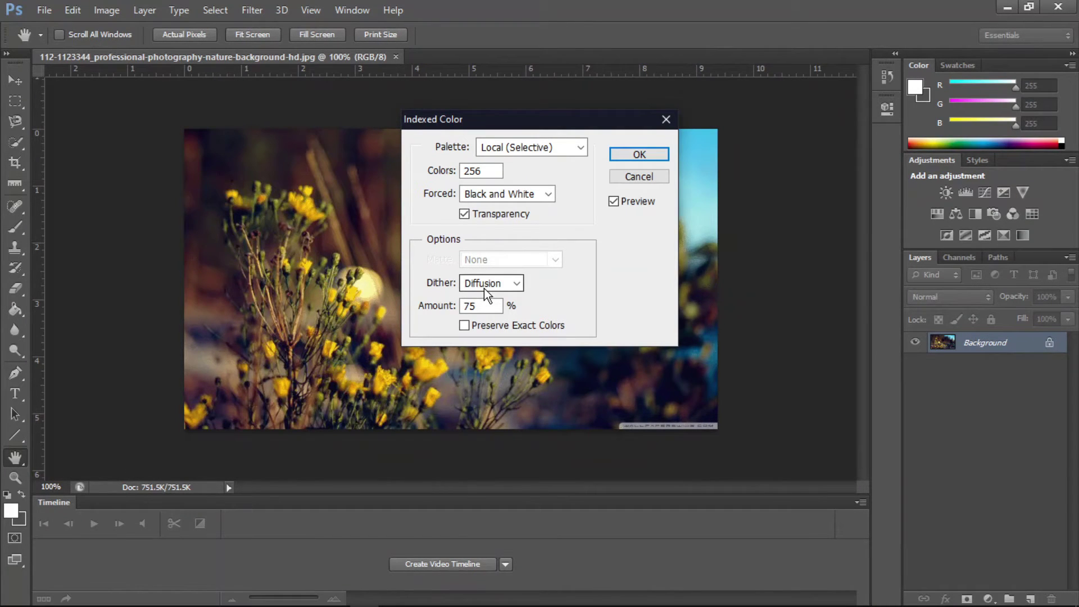
click(484, 288)
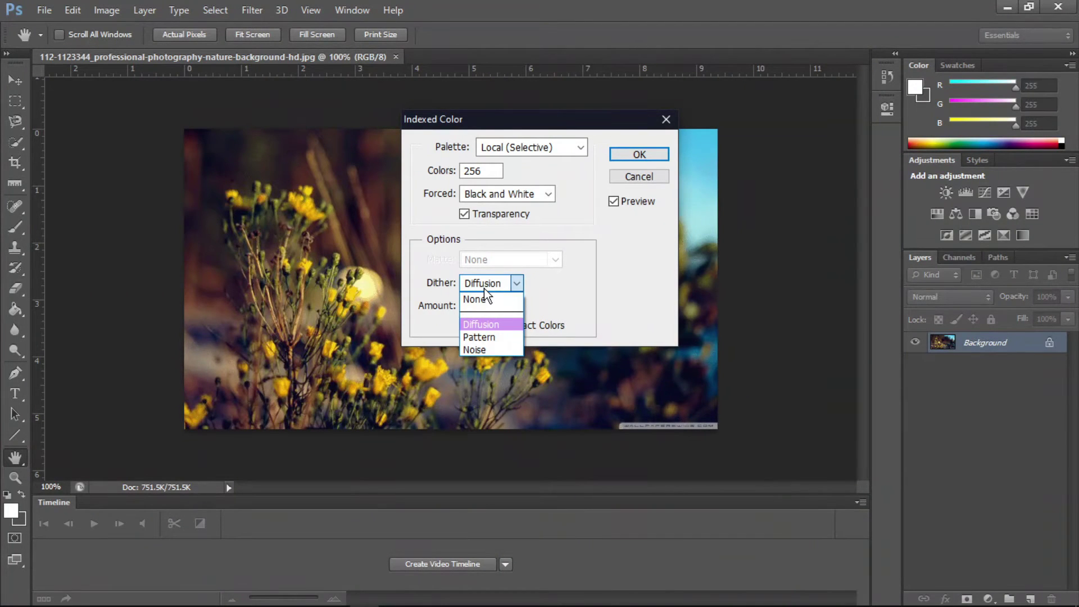
click(484, 289)
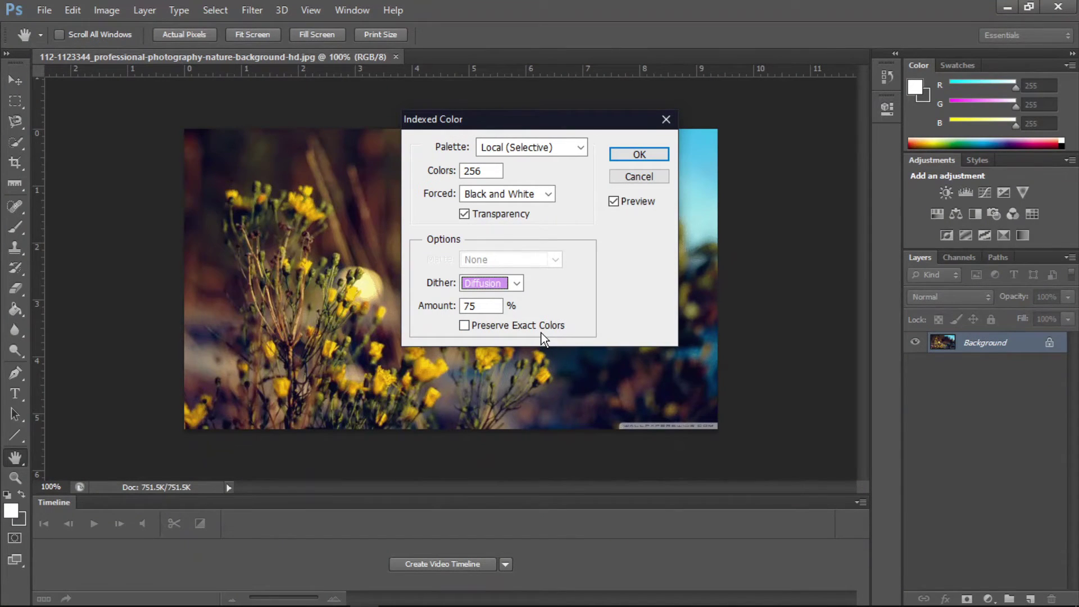
- Switch the preview off and on, apply the Indexed Color conversion, and undo it
click(613, 204)
click(613, 202)
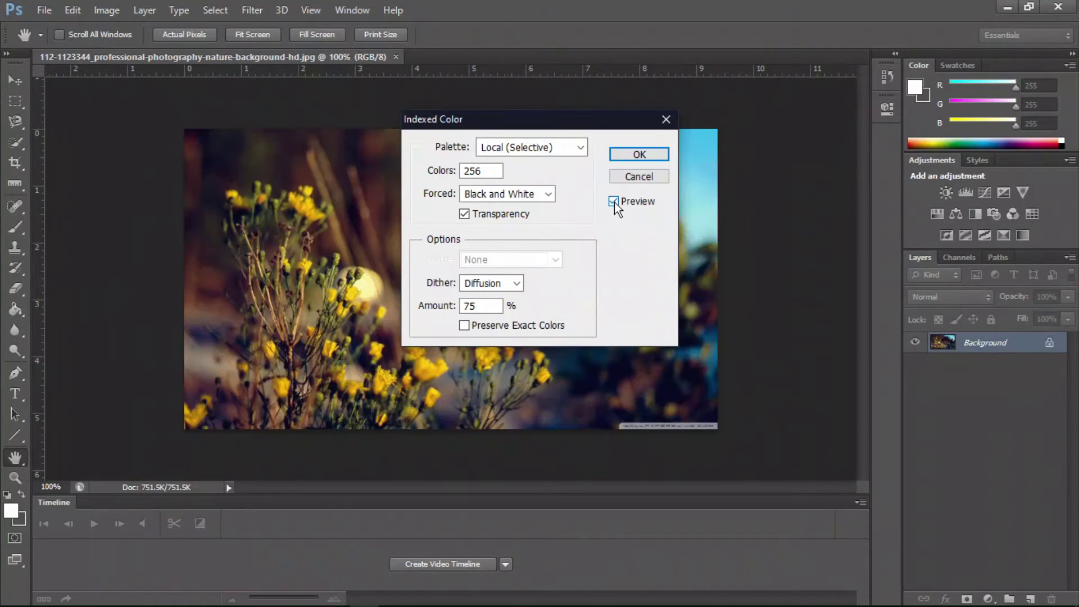
click(637, 156)
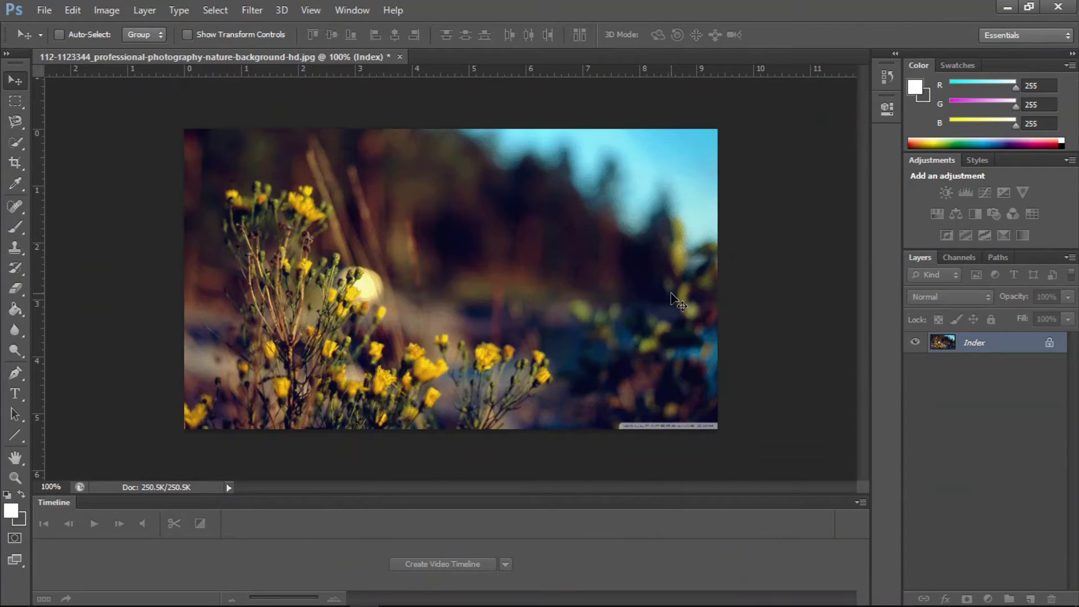
key(ctrl+z)
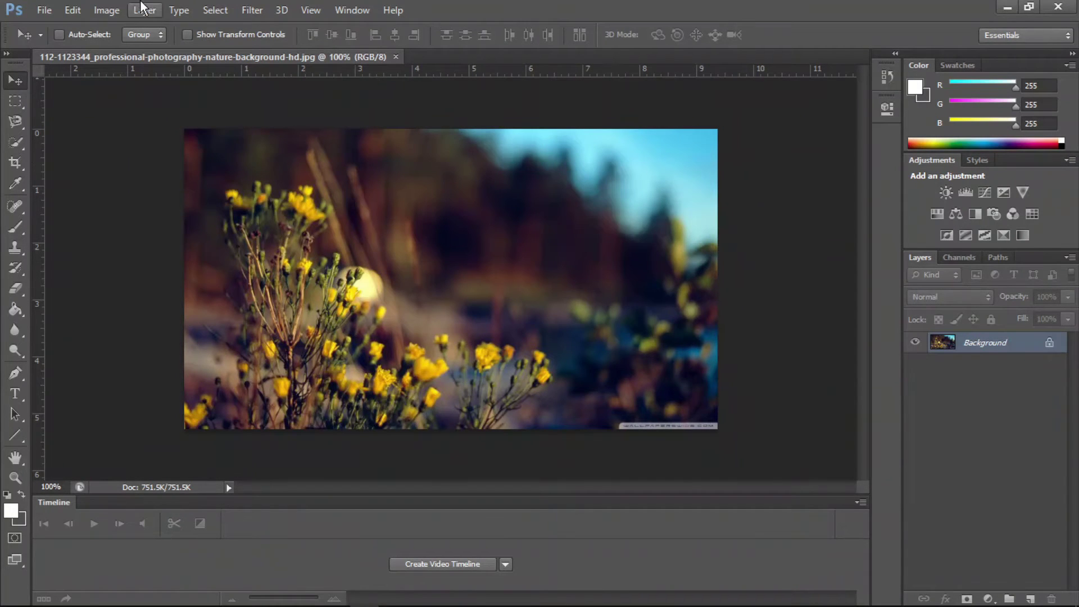
click(113, 8)
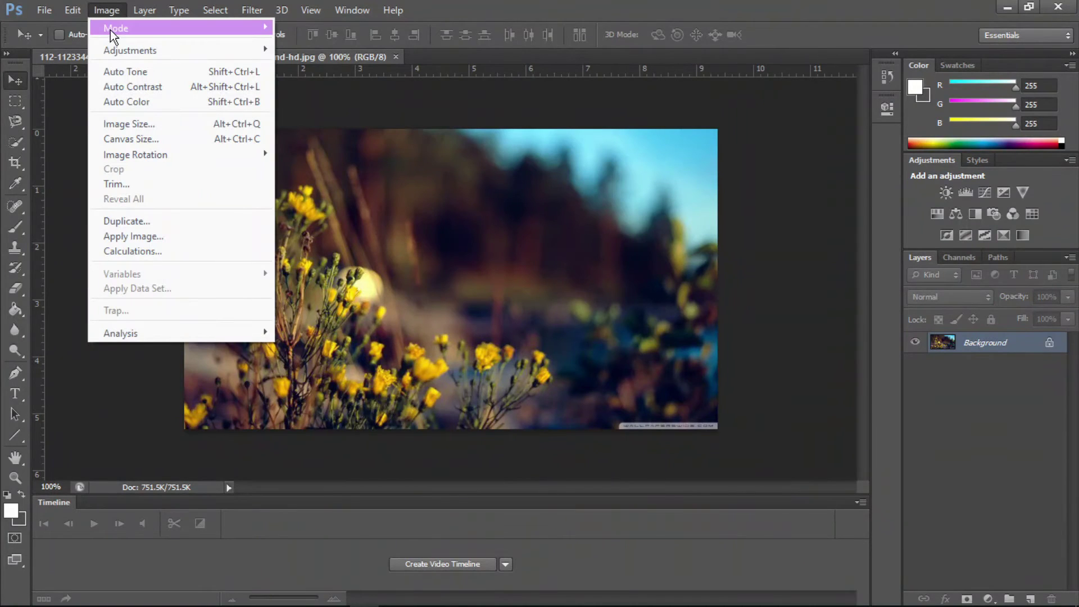
mouse_move(110, 31)
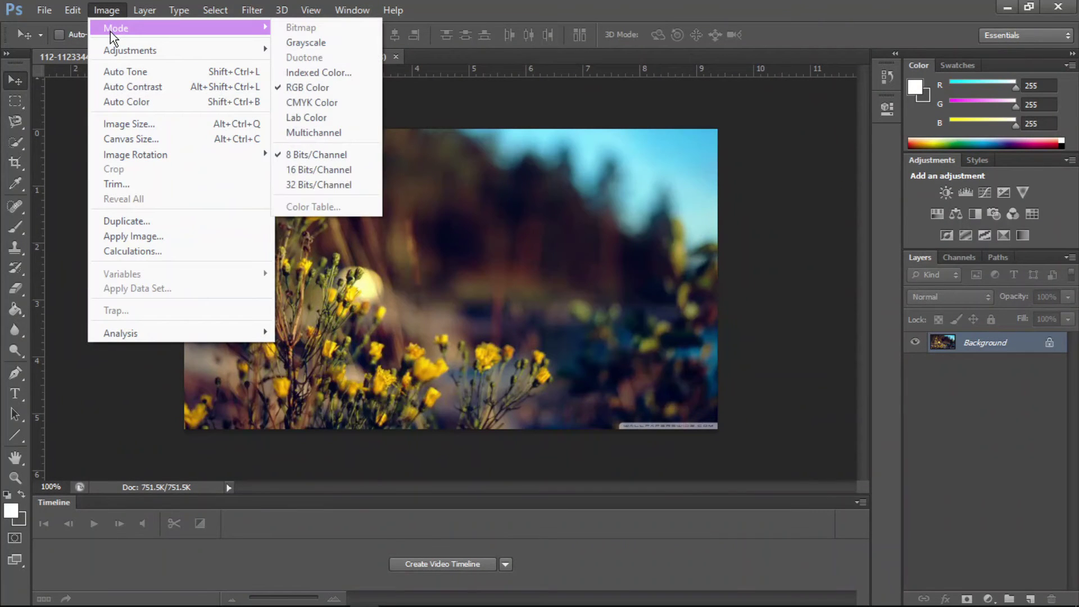
click(301, 106)
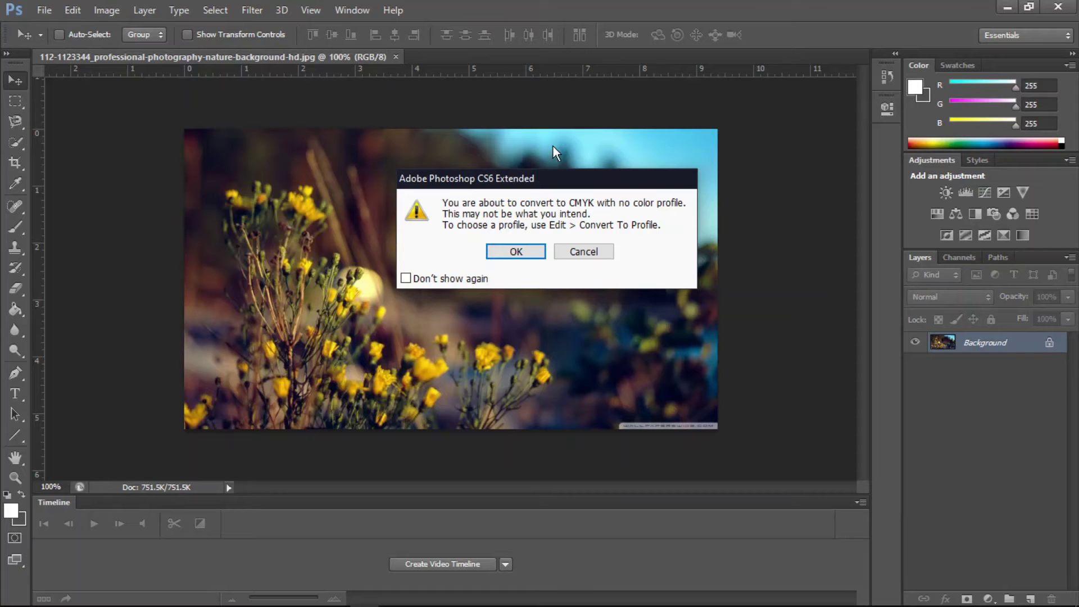
click(582, 248)
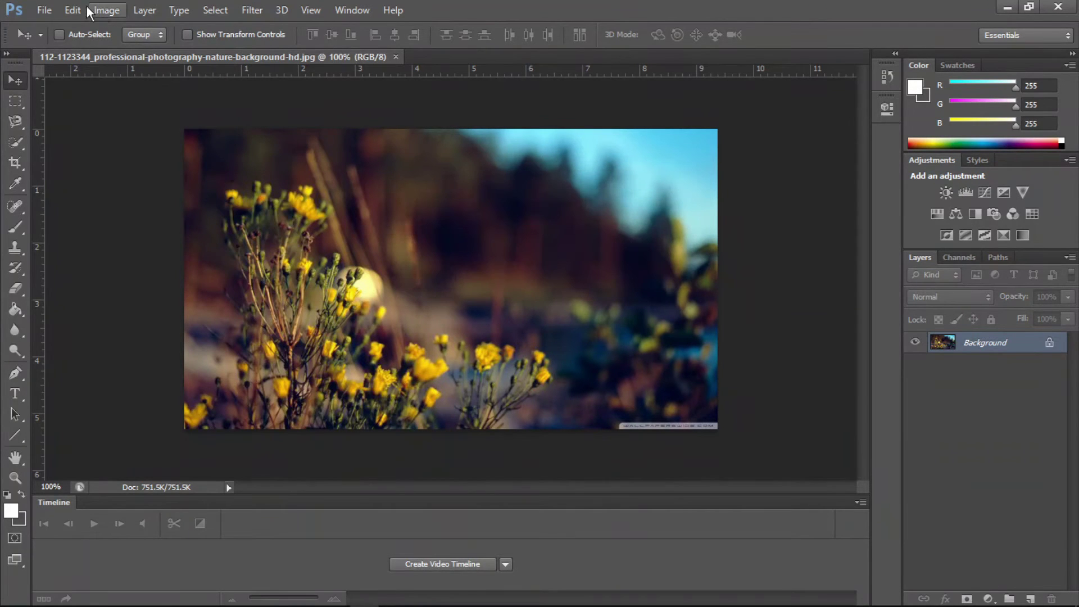
click(82, 5)
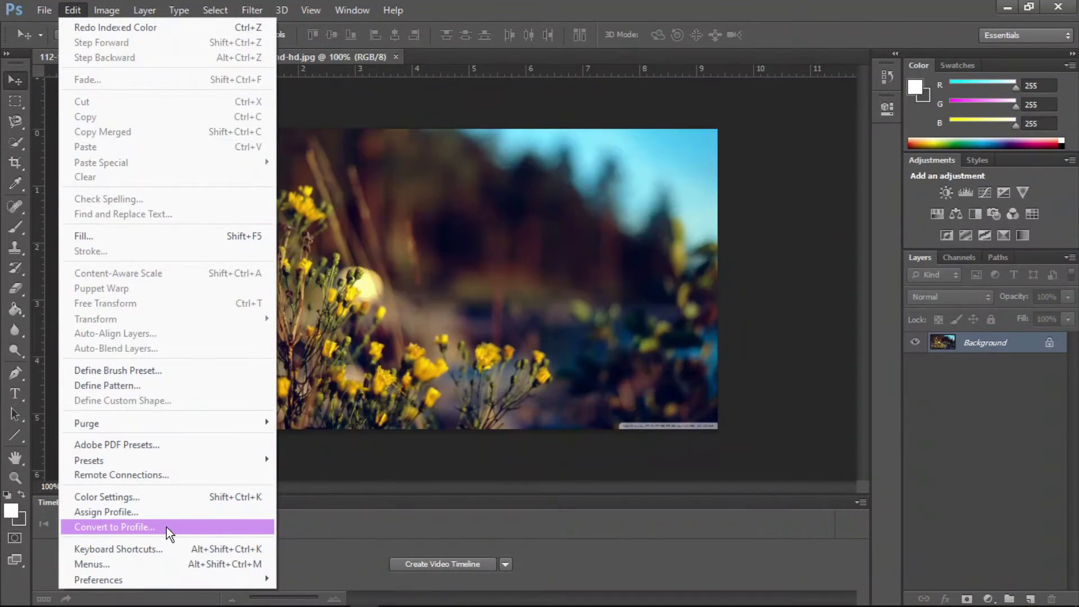
click(323, 414)
- Convert the photo to CMYK Color mode without a color profile, and undo the conversion
click(90, 8)
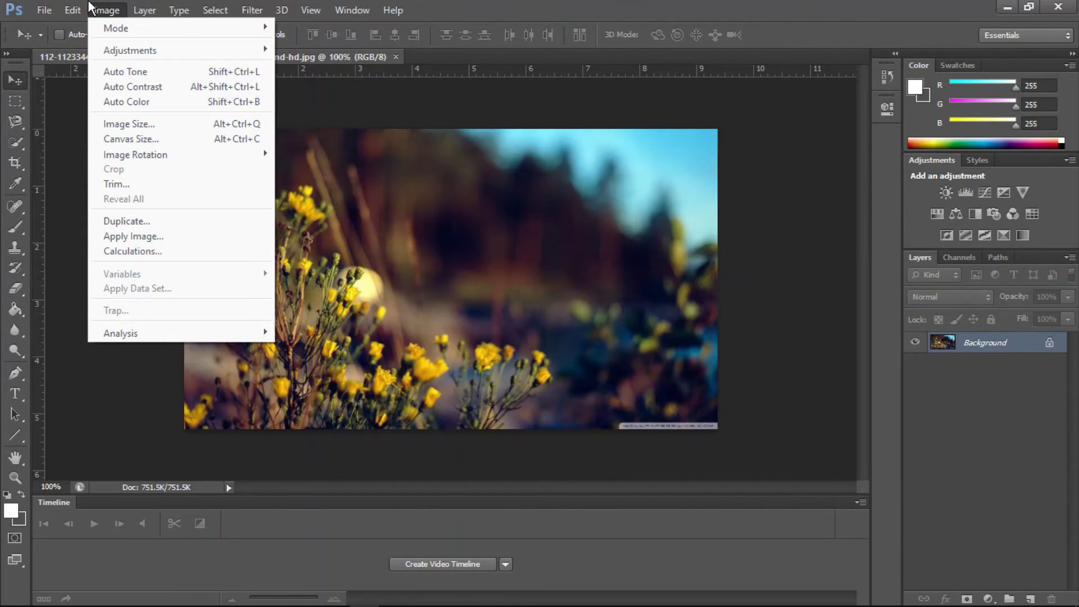
mouse_move(153, 27)
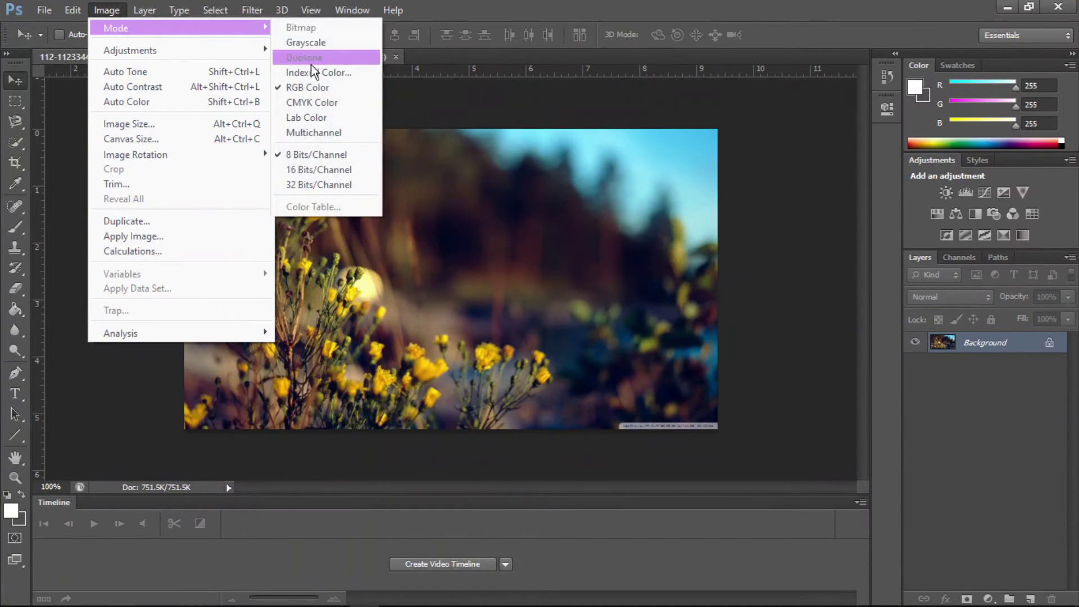
click(310, 102)
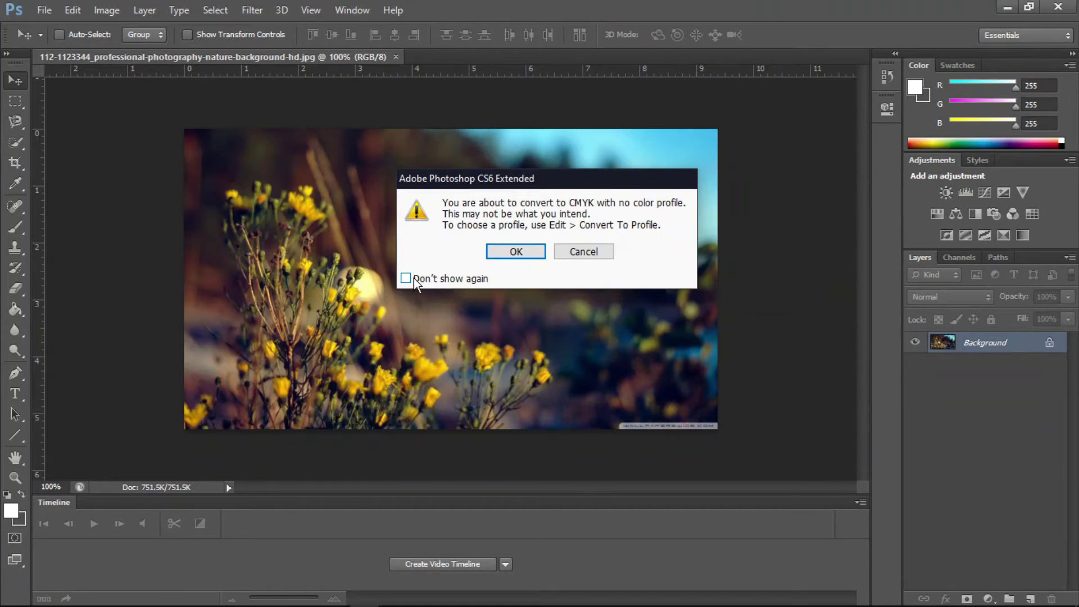
click(496, 255)
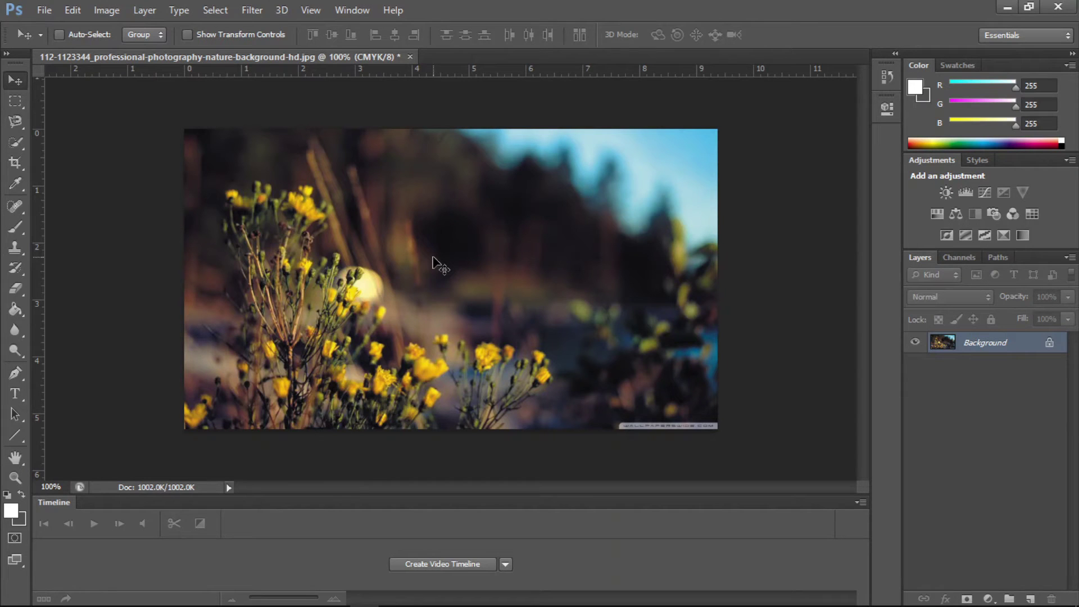
key(ctrl+z)
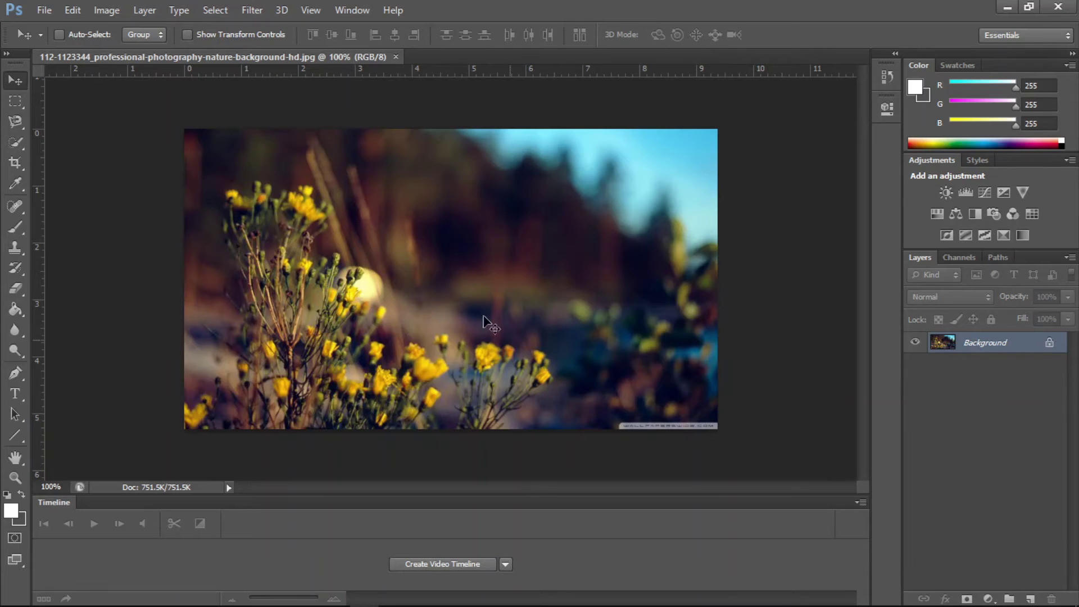
- Convert the nature photo to Lab Color mode and undo the conversion
click(105, 8)
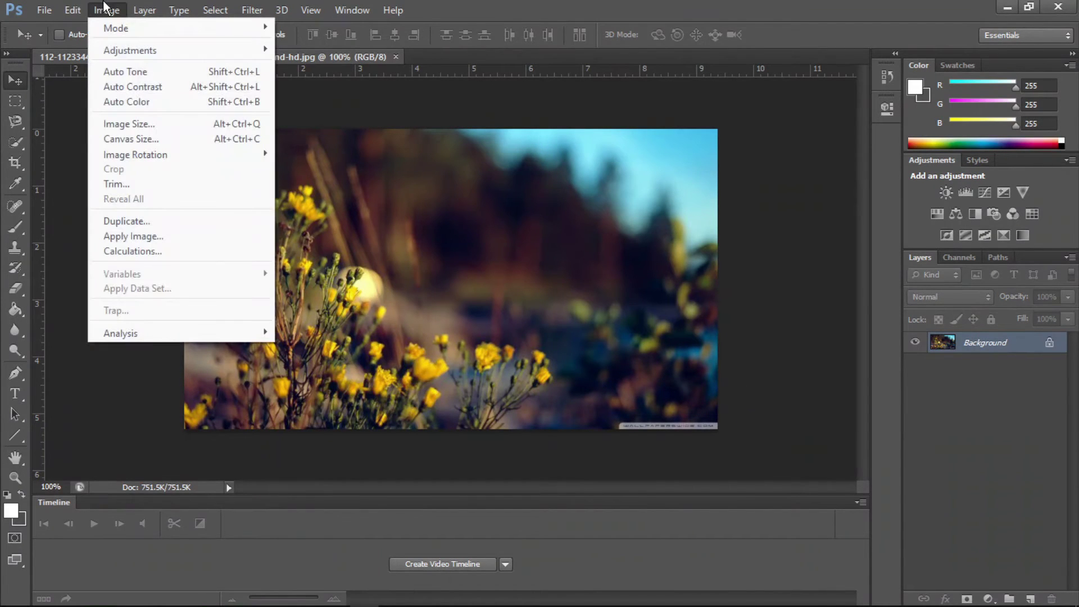
mouse_move(112, 26)
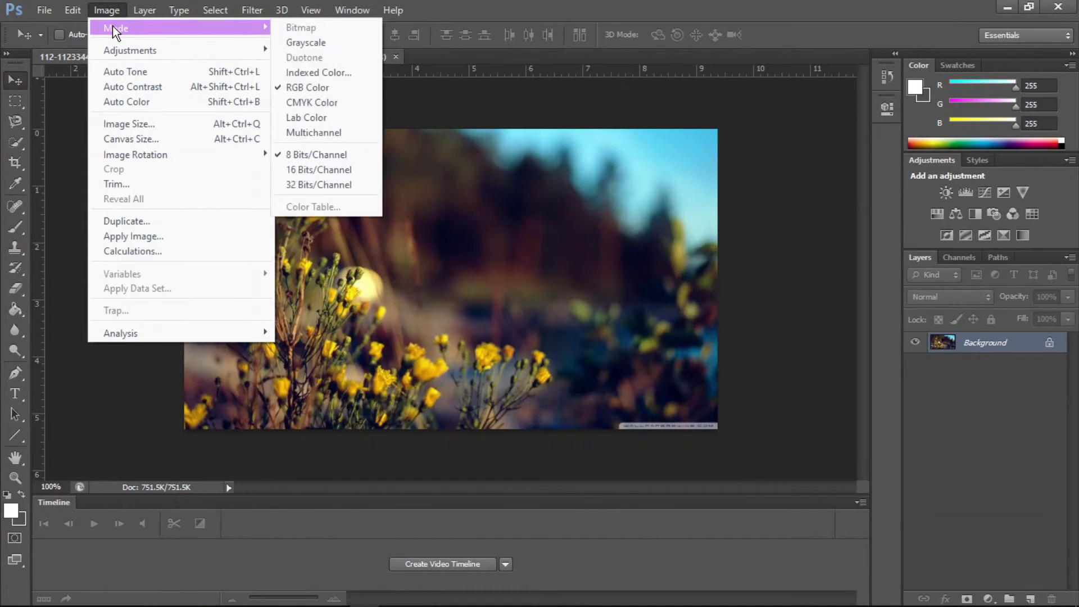
click(357, 116)
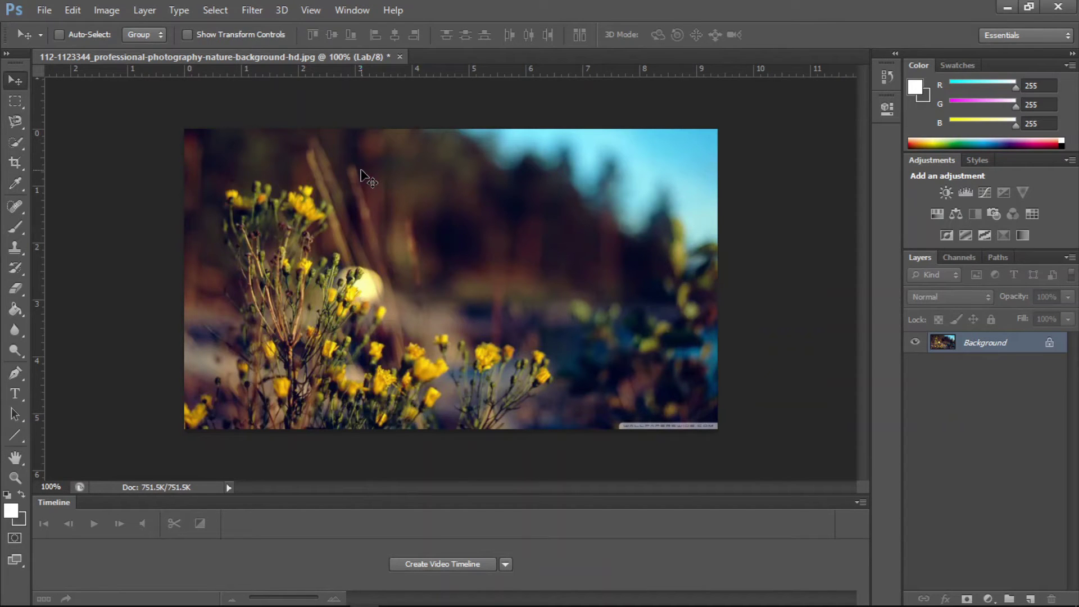
key(ctrl+z)
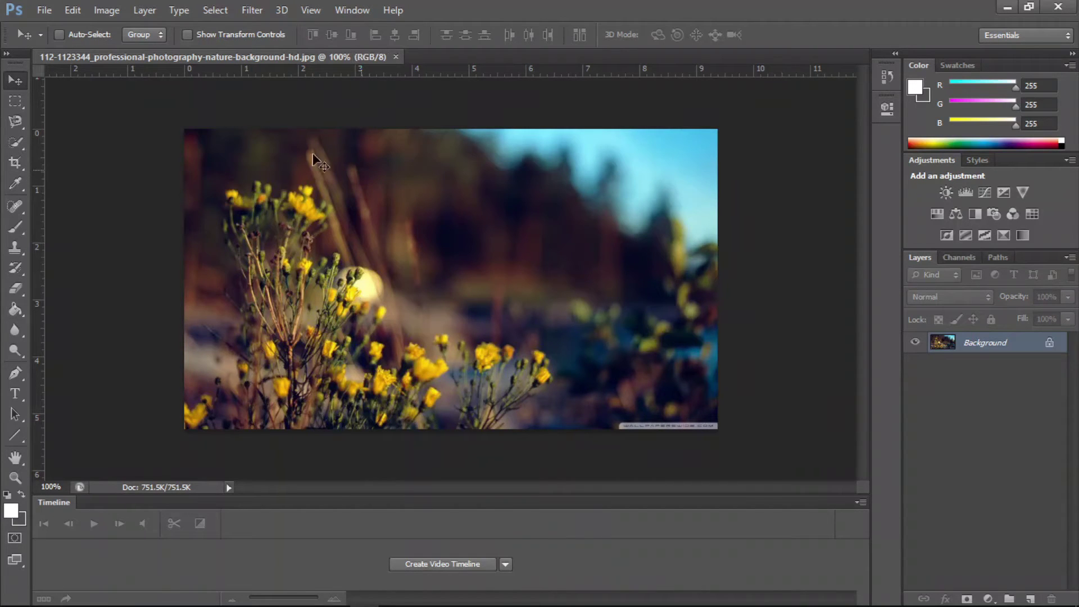
- Convert the nature photo to Multichannel mode and undo the conversion
click(119, 9)
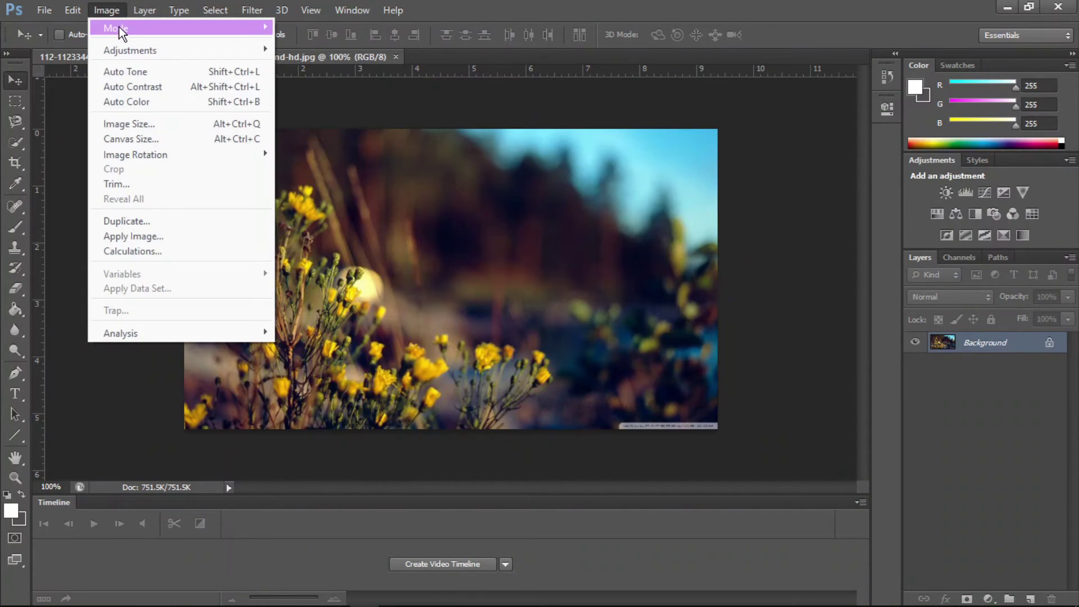
mouse_move(145, 28)
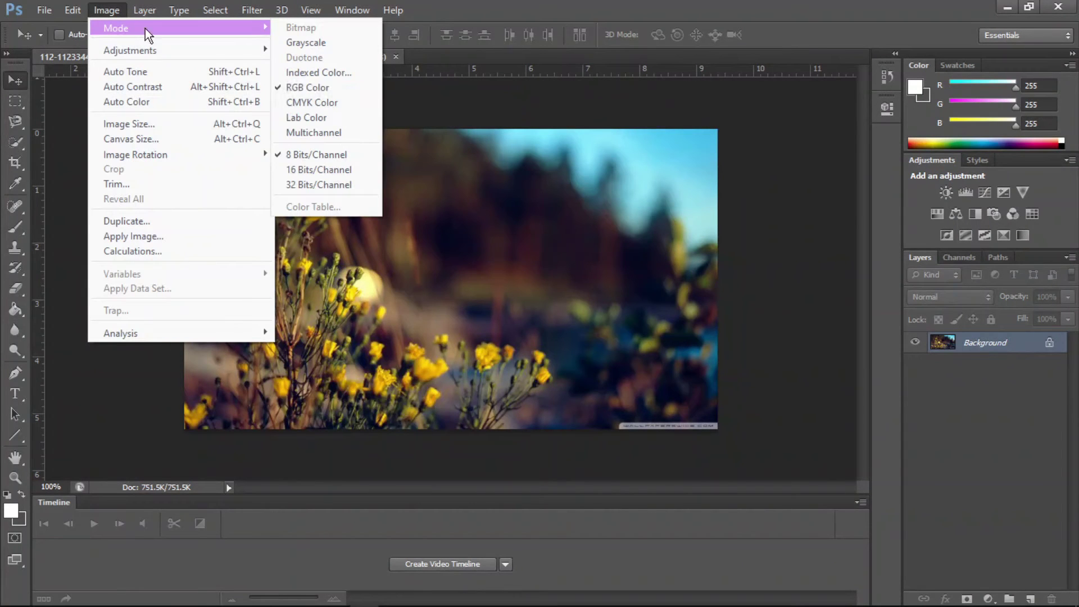
click(299, 133)
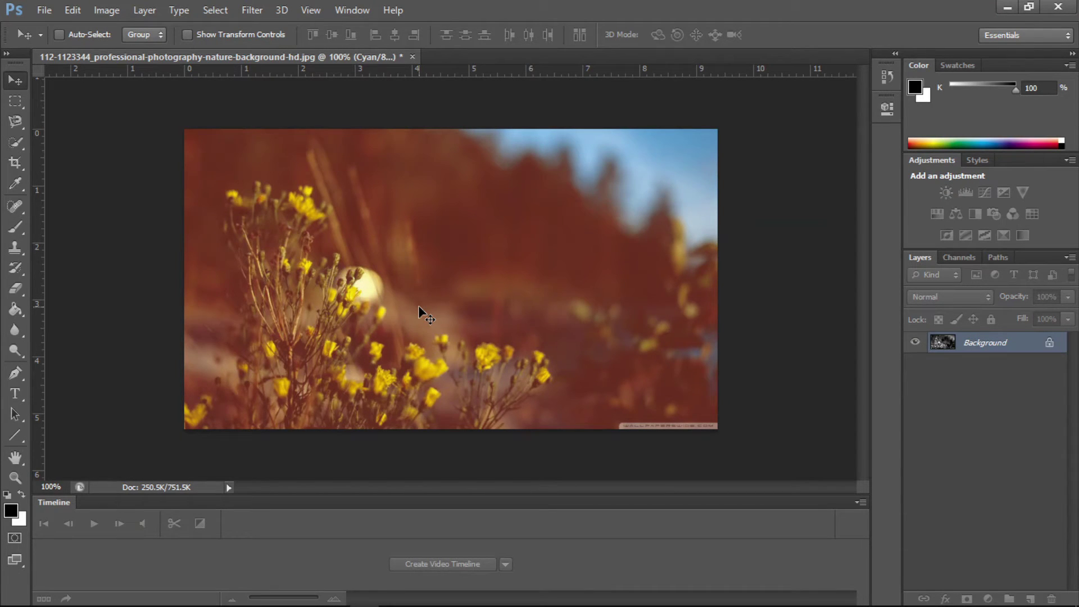
key(ctrl+z)
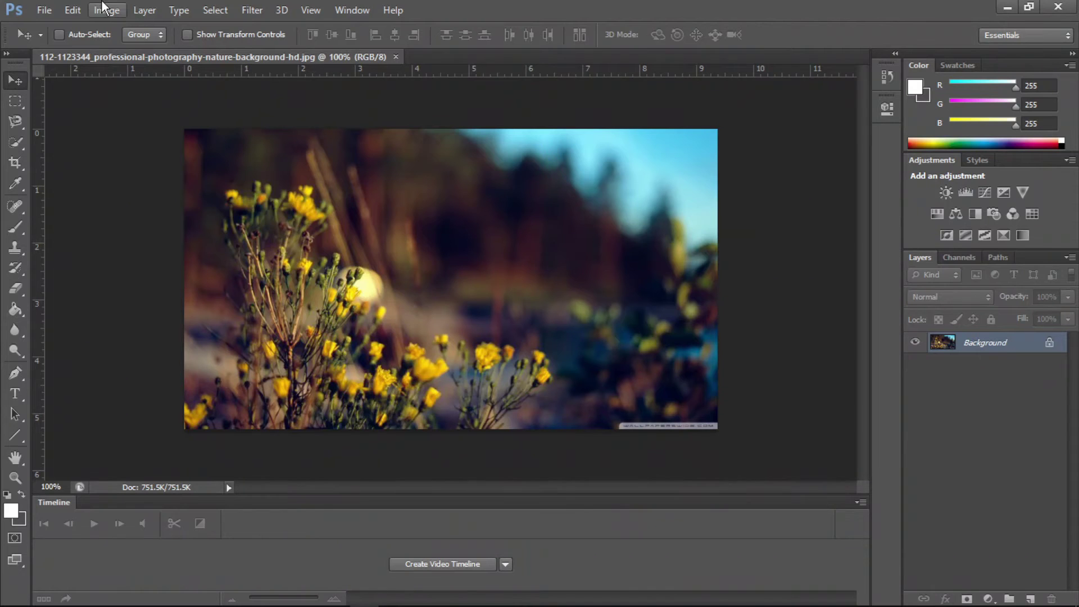
- Raise the photo's bit depth first to 16 Bits/Channel and from there to 32 Bits/Channel
click(116, 9)
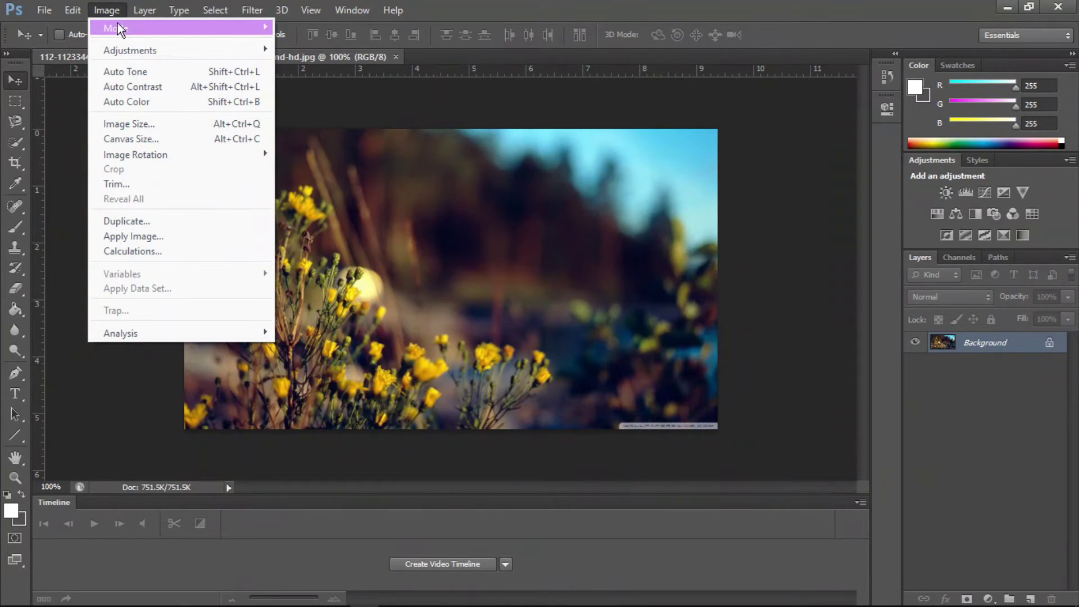
mouse_move(118, 26)
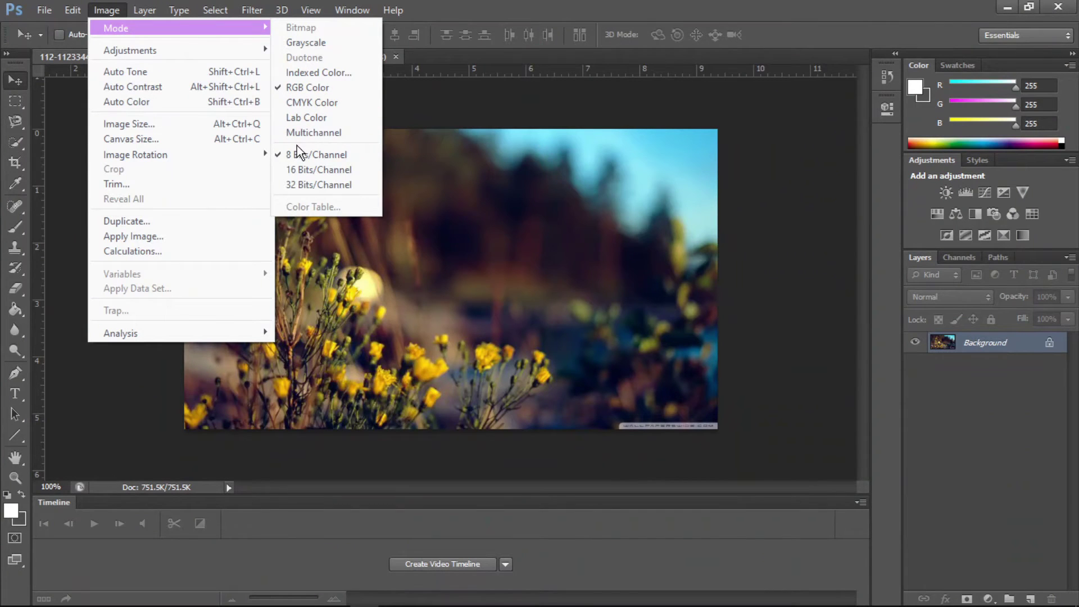
click(322, 170)
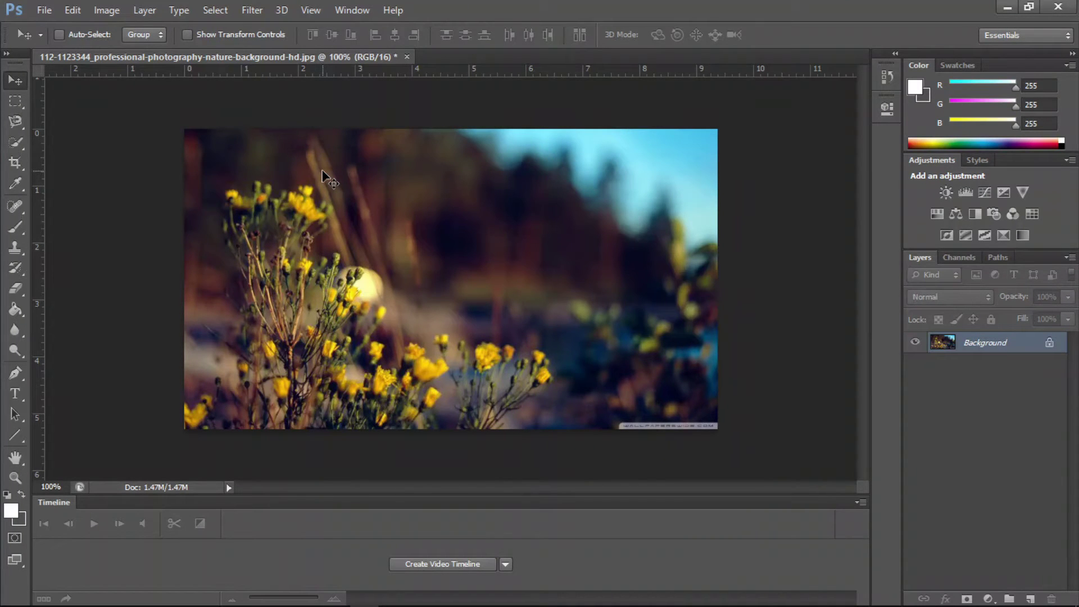
click(100, 9)
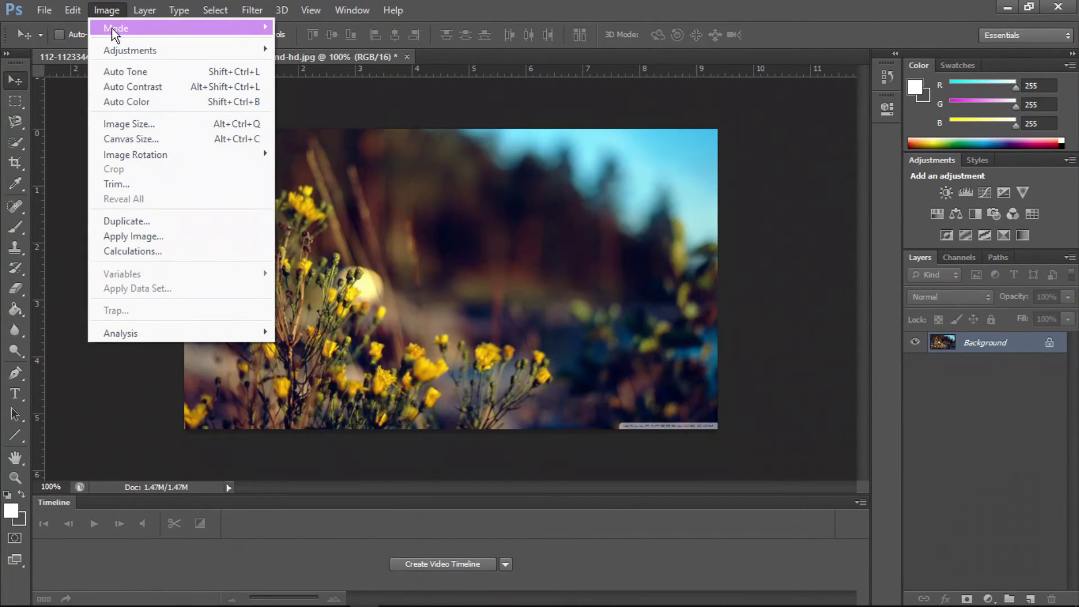
click(349, 183)
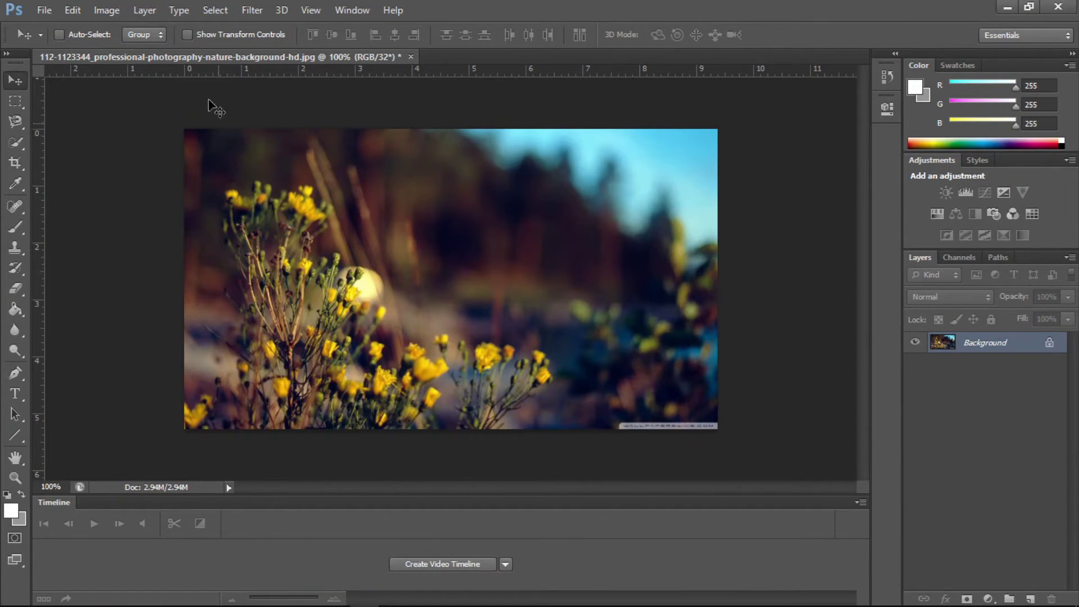
- Start a Levels adjustment on the photo and move its dialog aside to uncover most of the image
click(107, 9)
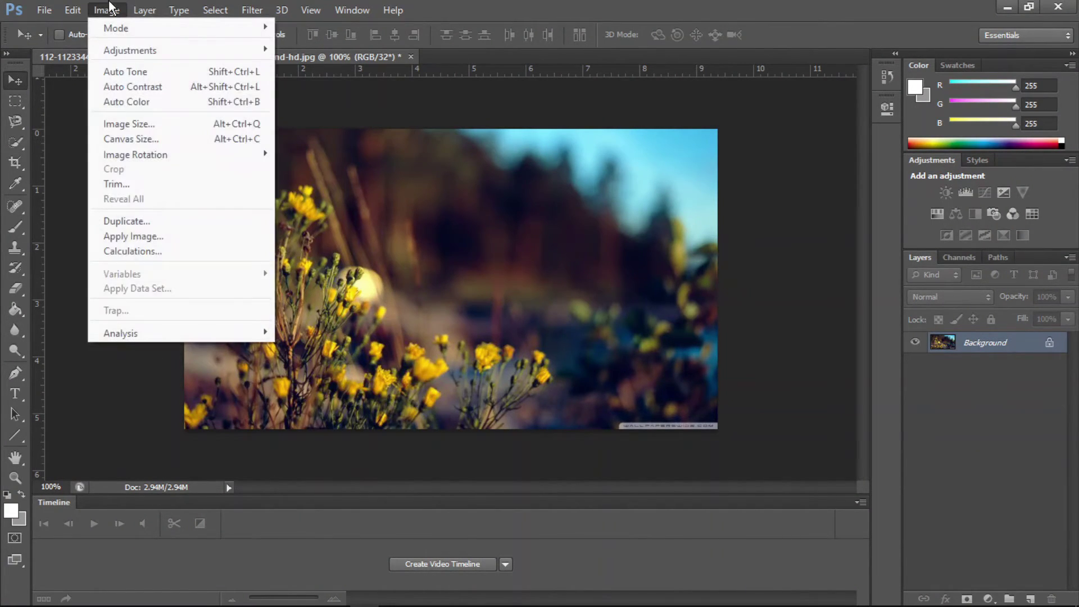
mouse_move(126, 55)
mouse_move(236, 54)
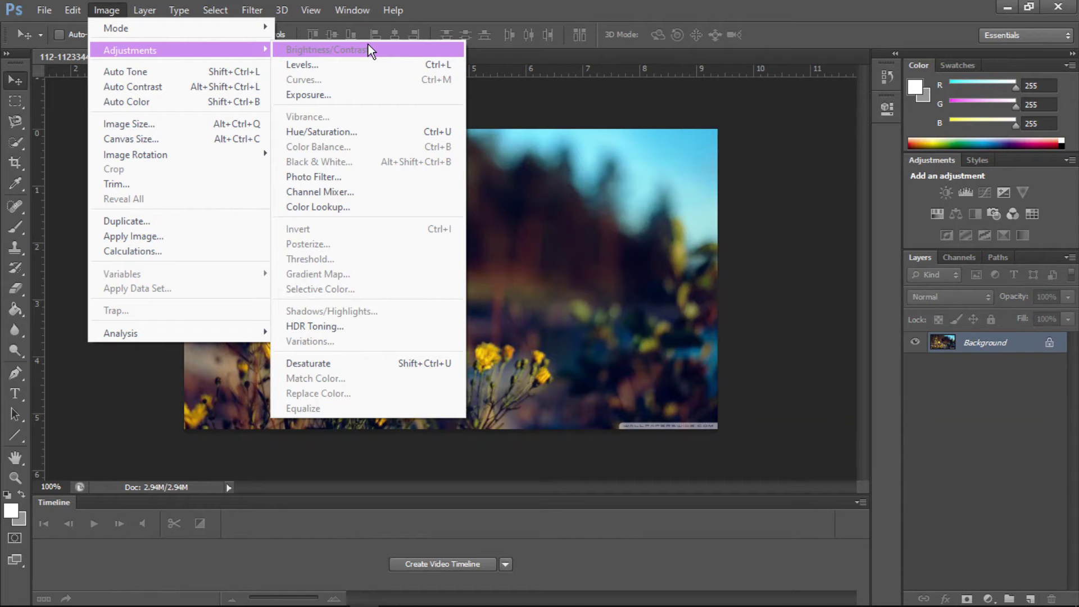
click(348, 65)
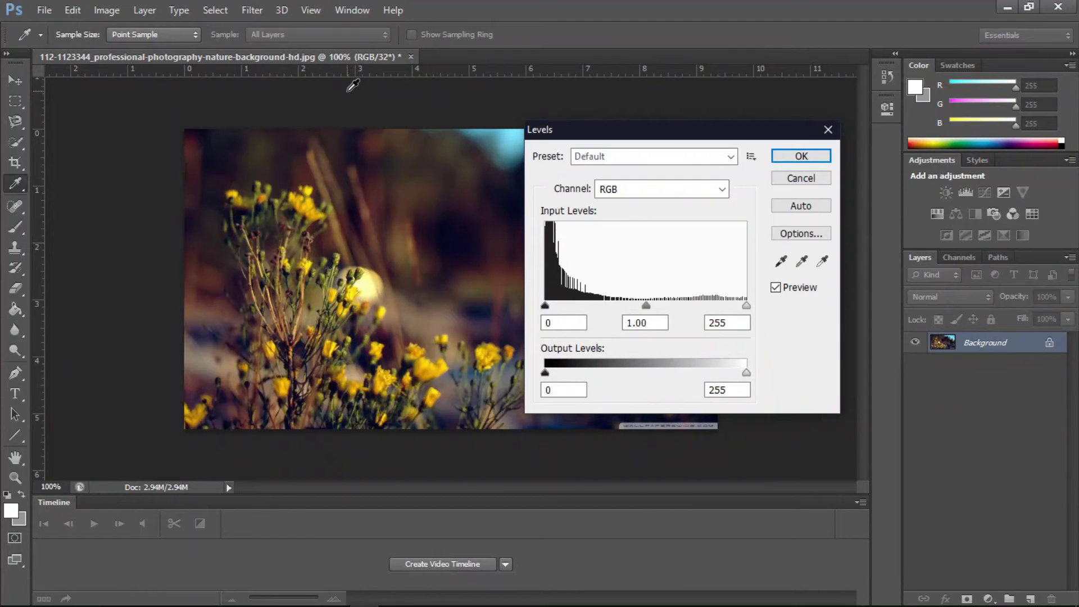
drag(565, 127, 329, 137)
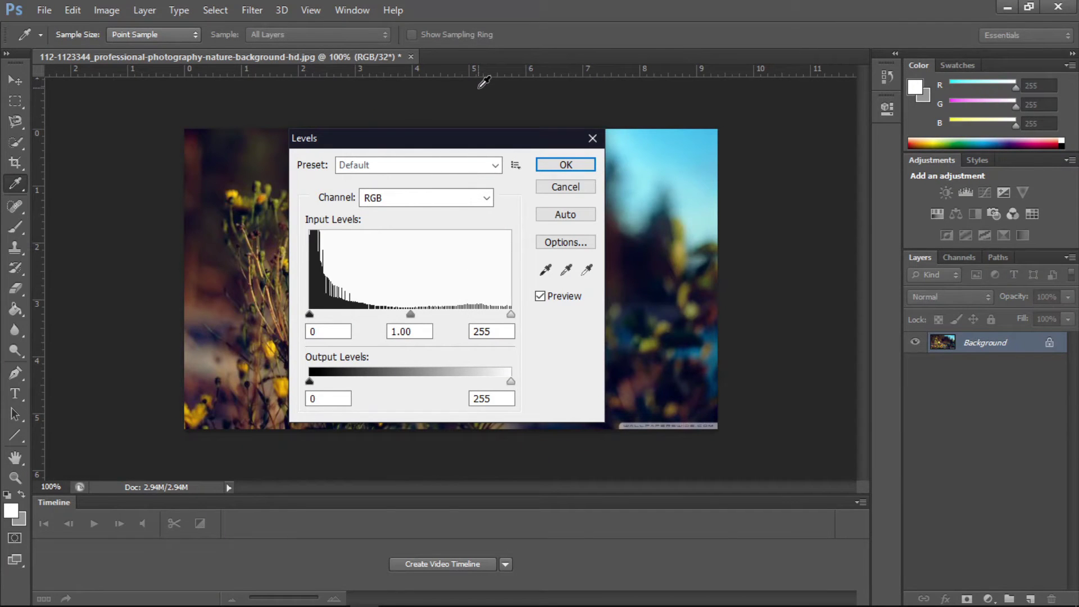
drag(403, 145, 674, 150)
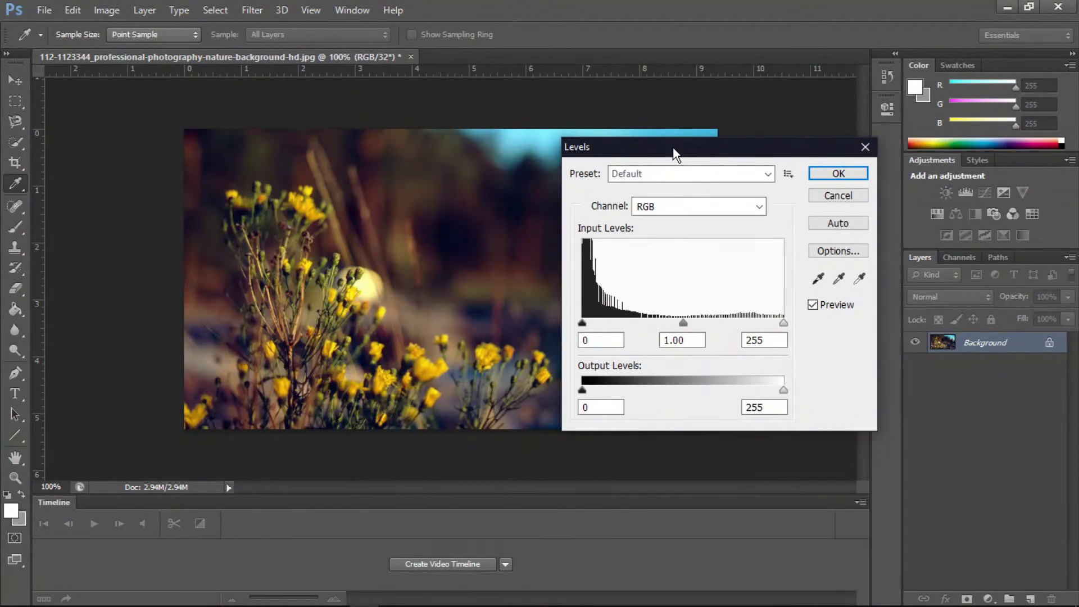
drag(665, 152, 772, 137)
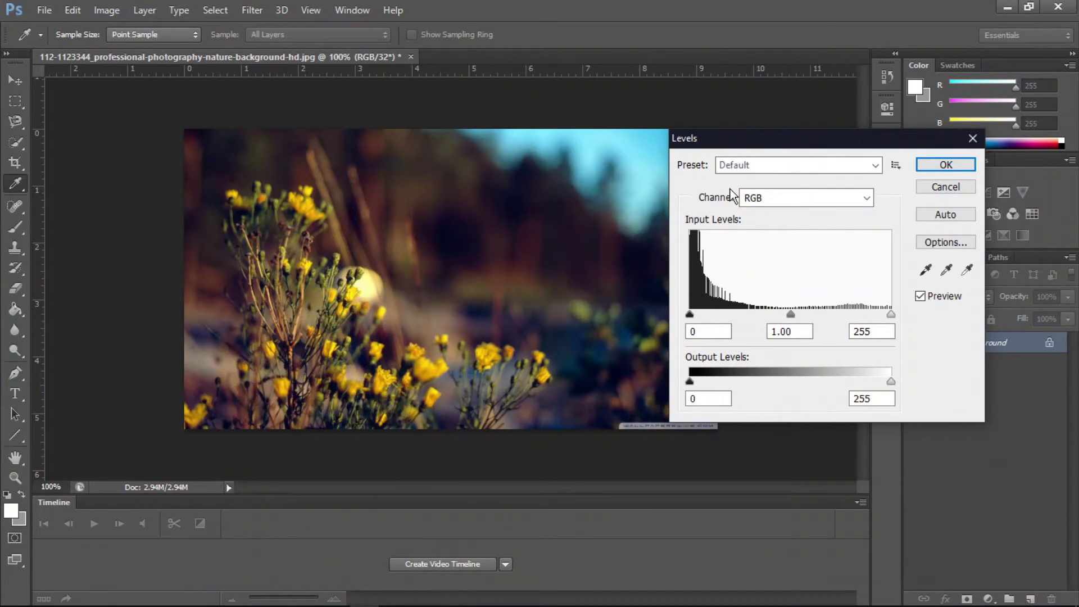
- Examine the available Levels presets and channels, keeping the Default preset and the RGB channel
click(761, 167)
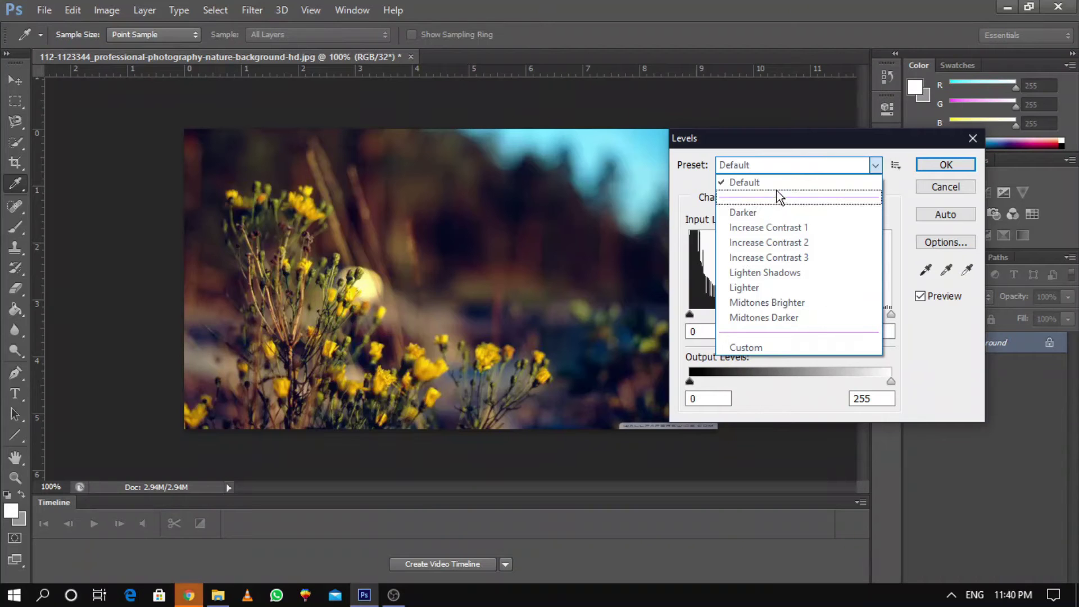
click(879, 163)
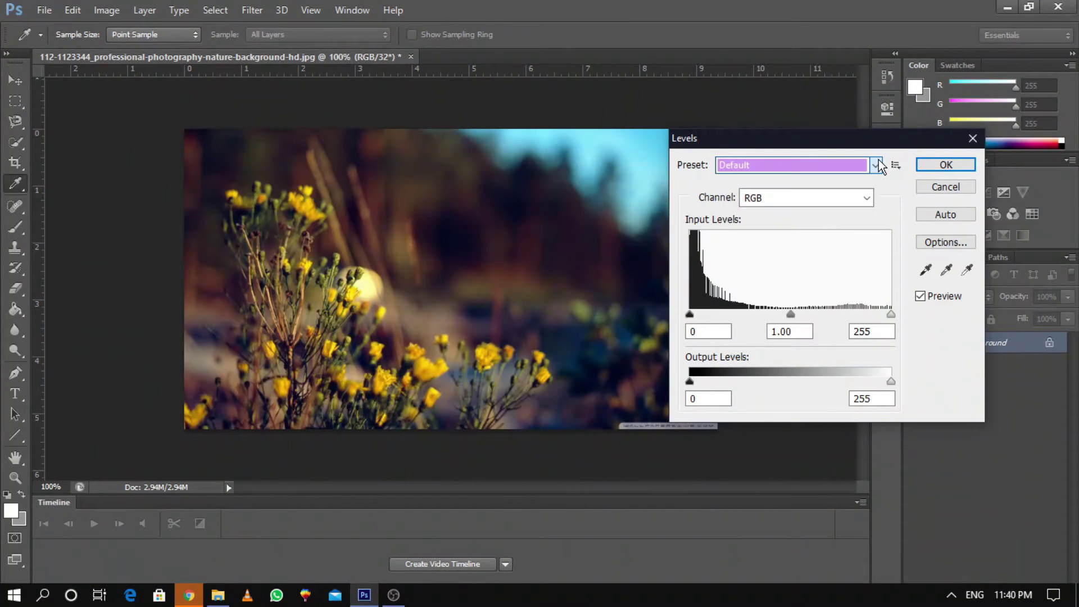
click(868, 198)
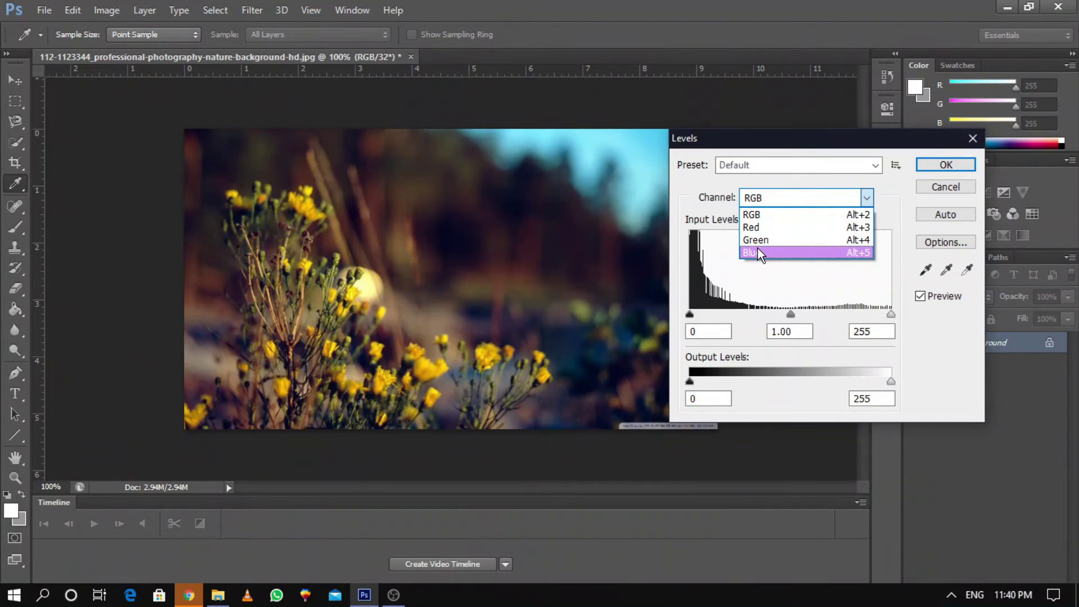
click(761, 215)
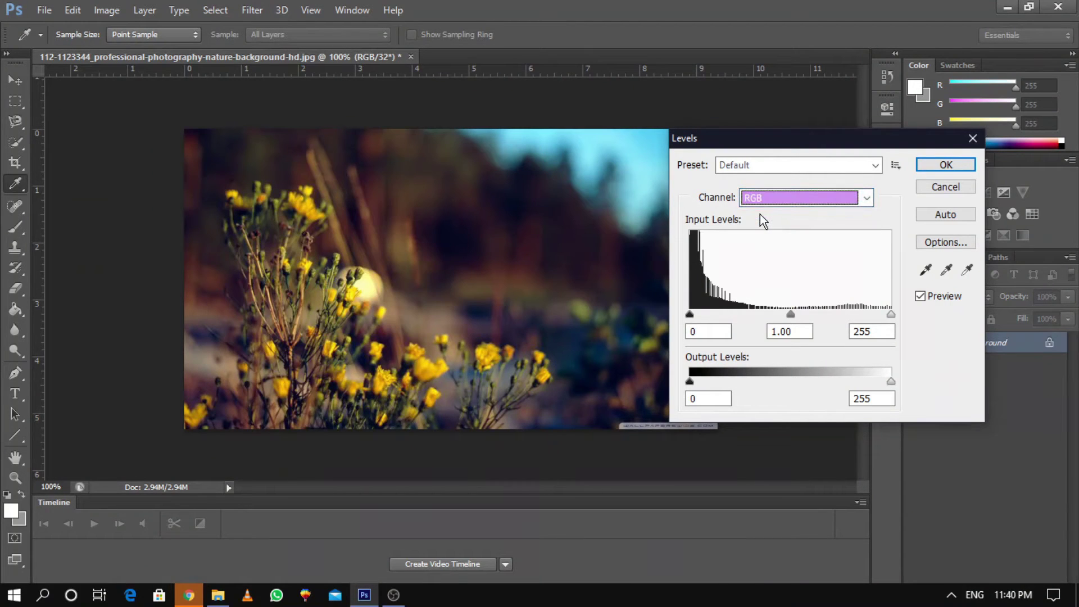
- Apply the automatic Levels correction to the RGB channel and inspect the Auto Color Correction Options without changing them
click(948, 220)
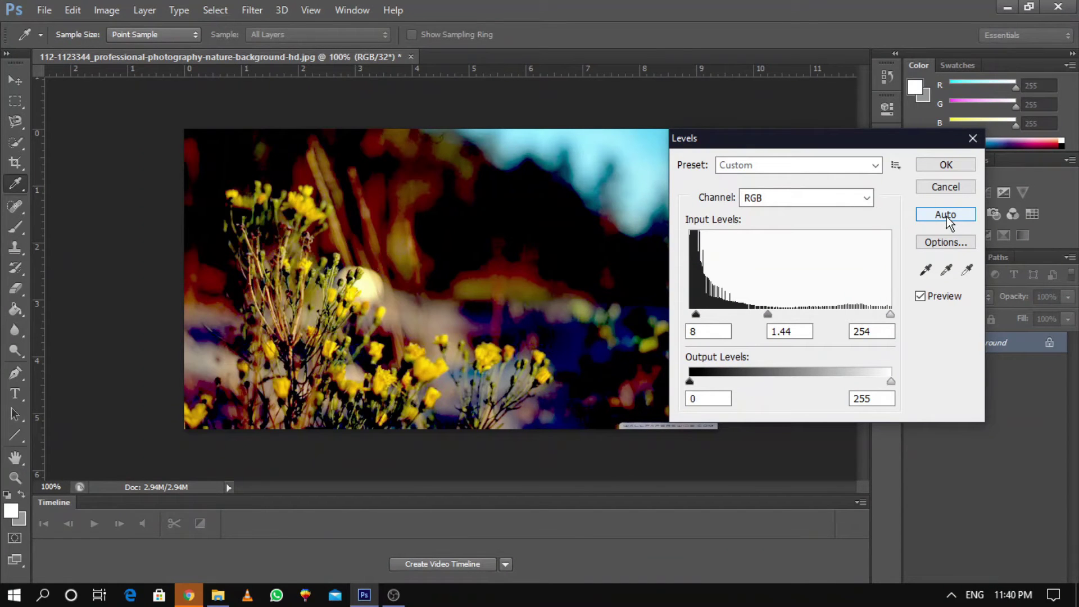
click(947, 220)
click(944, 243)
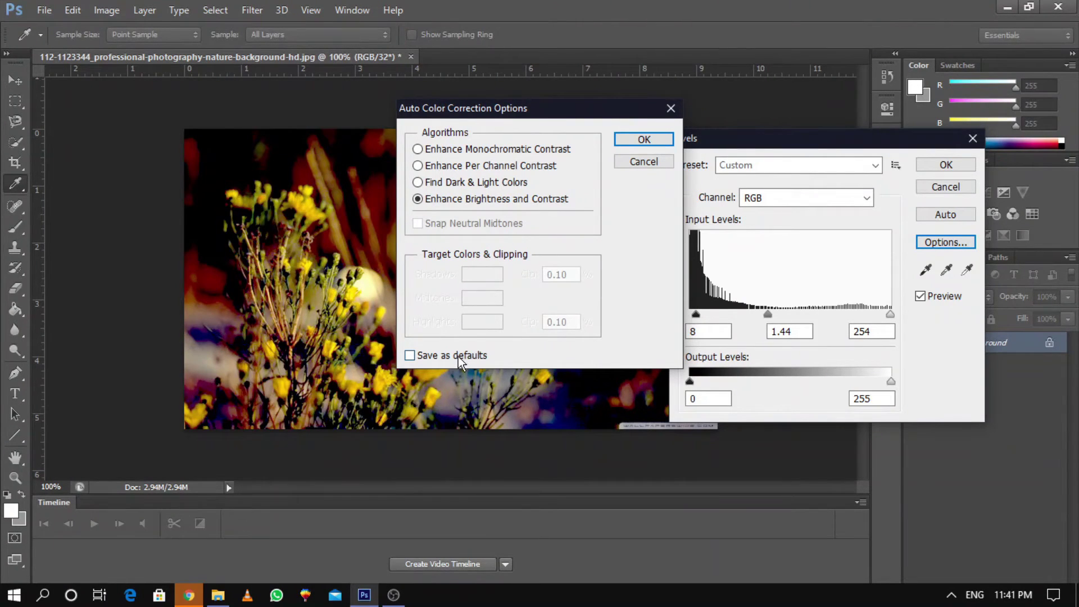
click(632, 161)
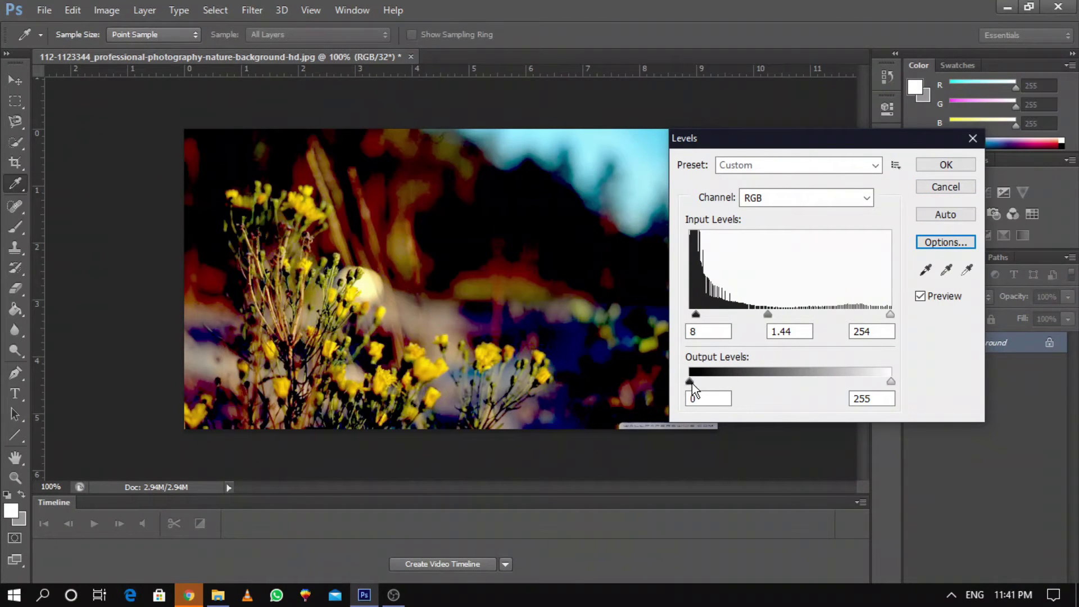
- Try Levels output values of 95 and 184 with the input black point at 0, and cancel the adjustment
drag(693, 384, 763, 381)
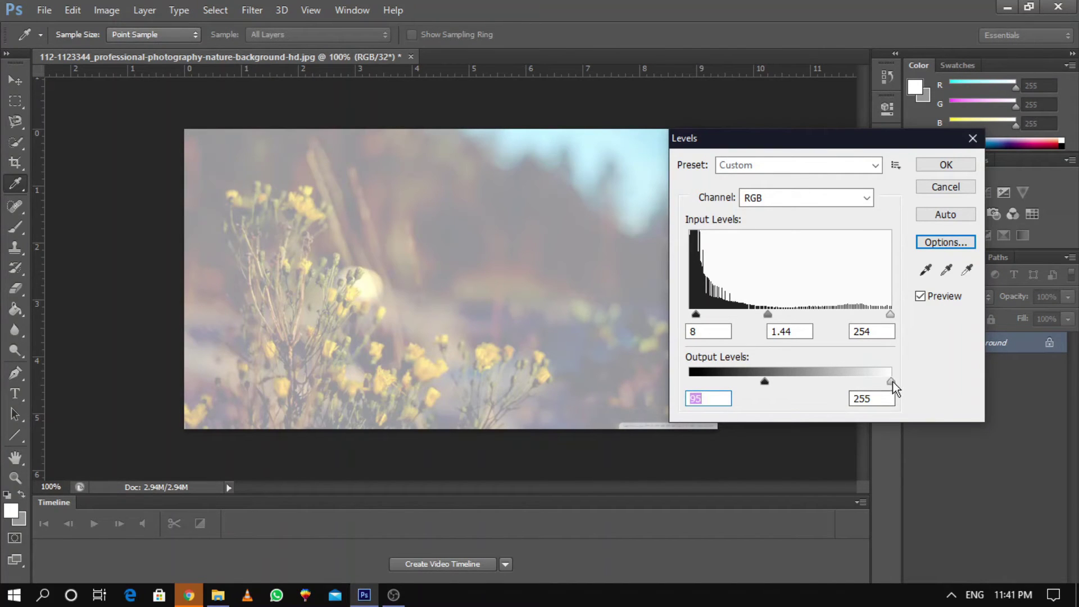
drag(838, 382, 835, 383)
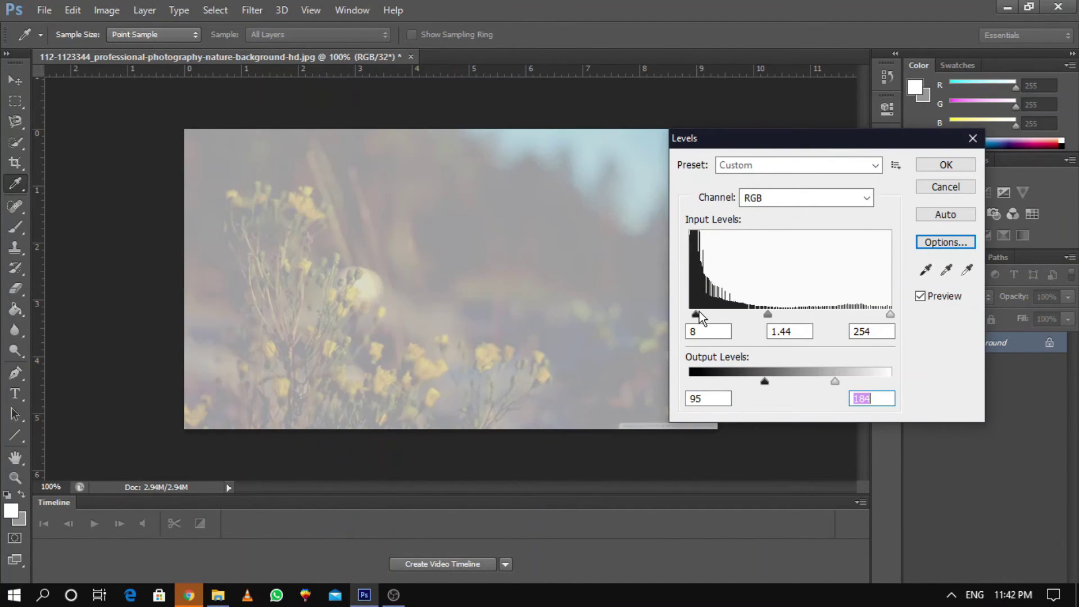
mouse_move(695, 313)
mouse_down()
mouse_move(750, 314)
mouse_move(679, 312)
mouse_up()
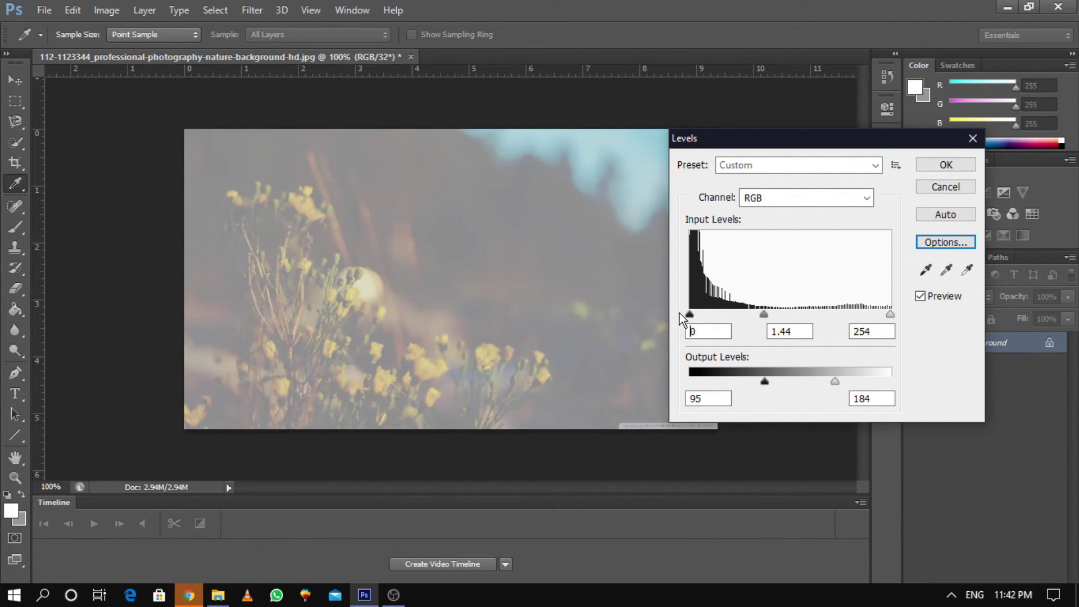
click(956, 190)
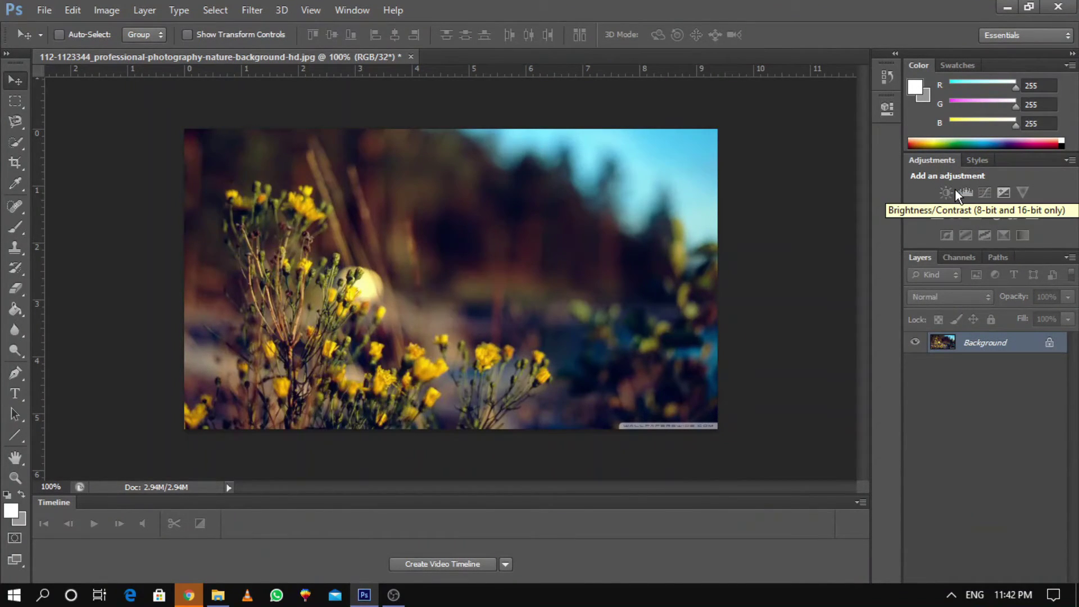
- Start an Exposure adjustment, move its dialog aside, and try the Minus 1.0 and Minus 2.0 presets on the photo
click(108, 7)
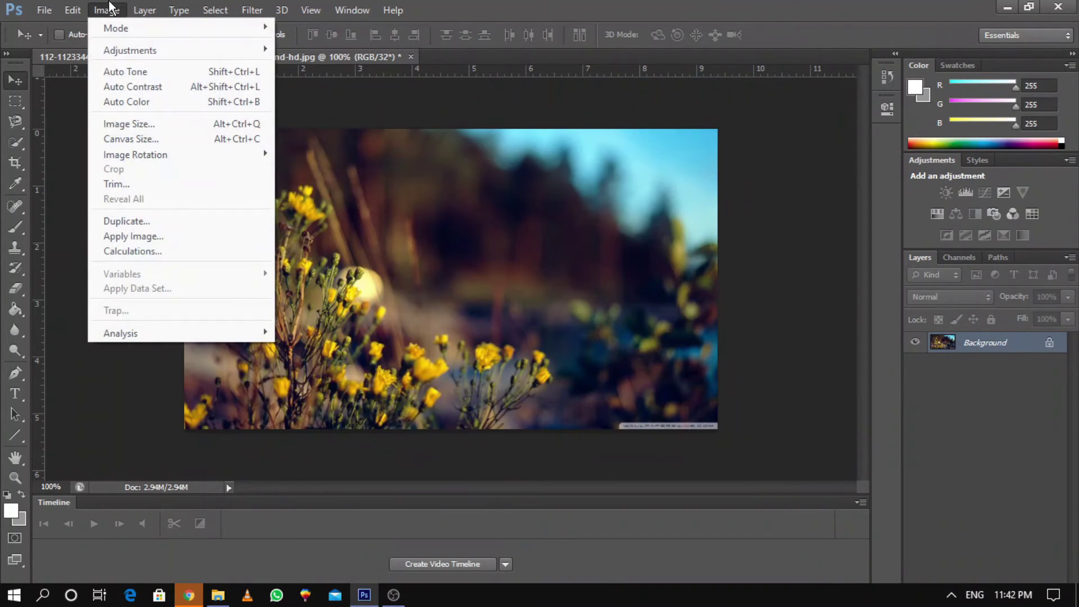
mouse_move(116, 46)
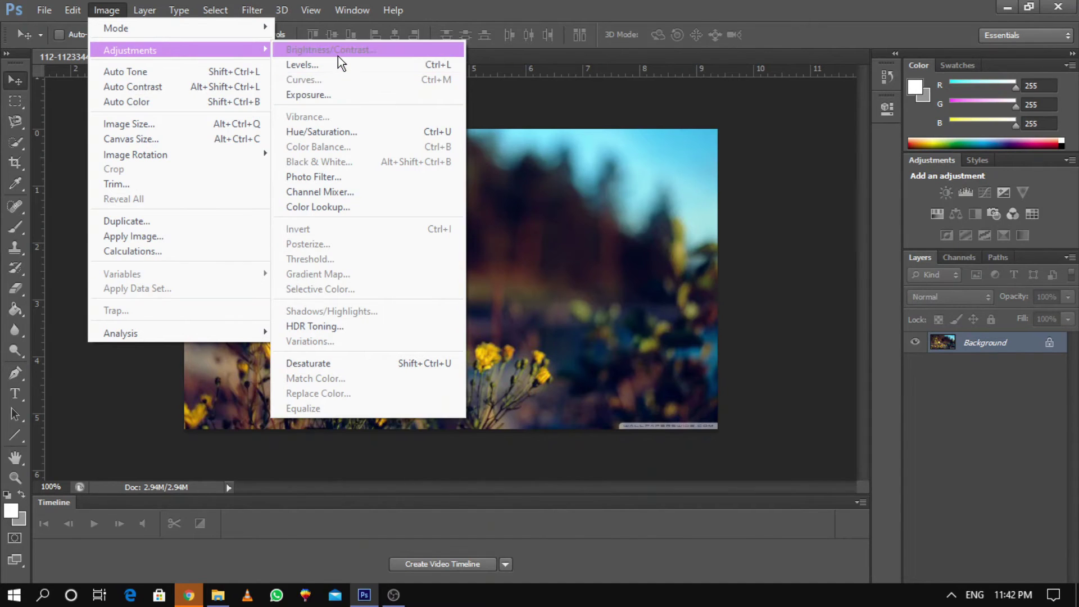
click(308, 94)
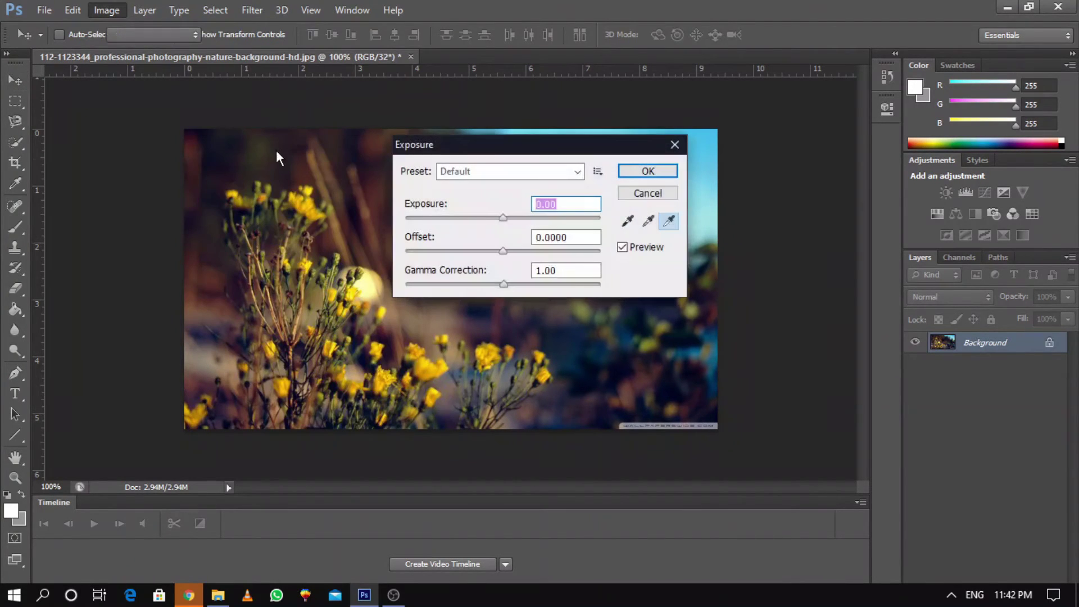
drag(464, 144, 619, 142)
click(613, 168)
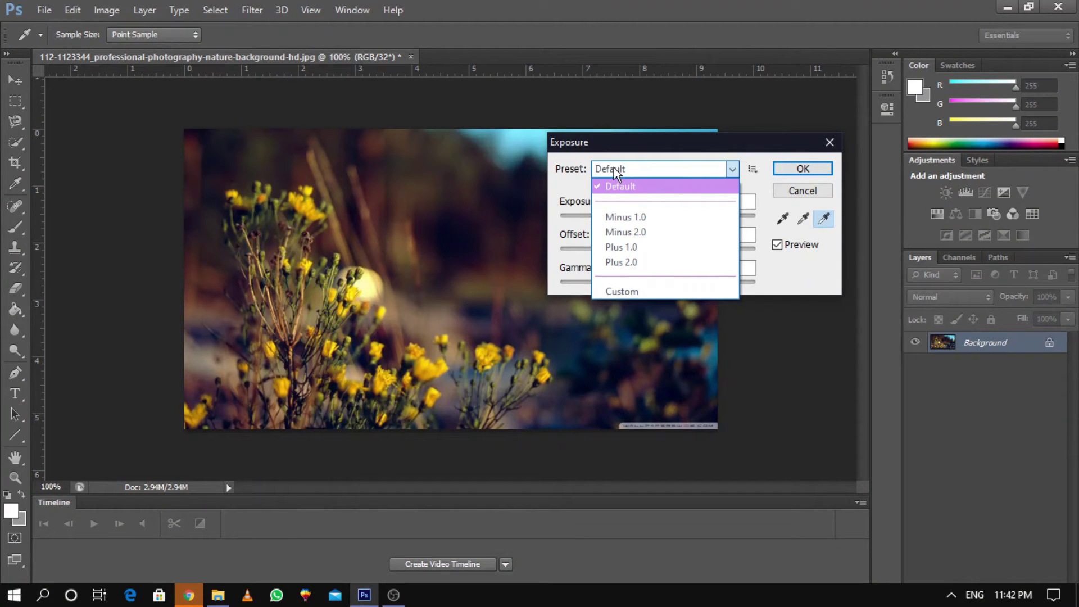
click(619, 211)
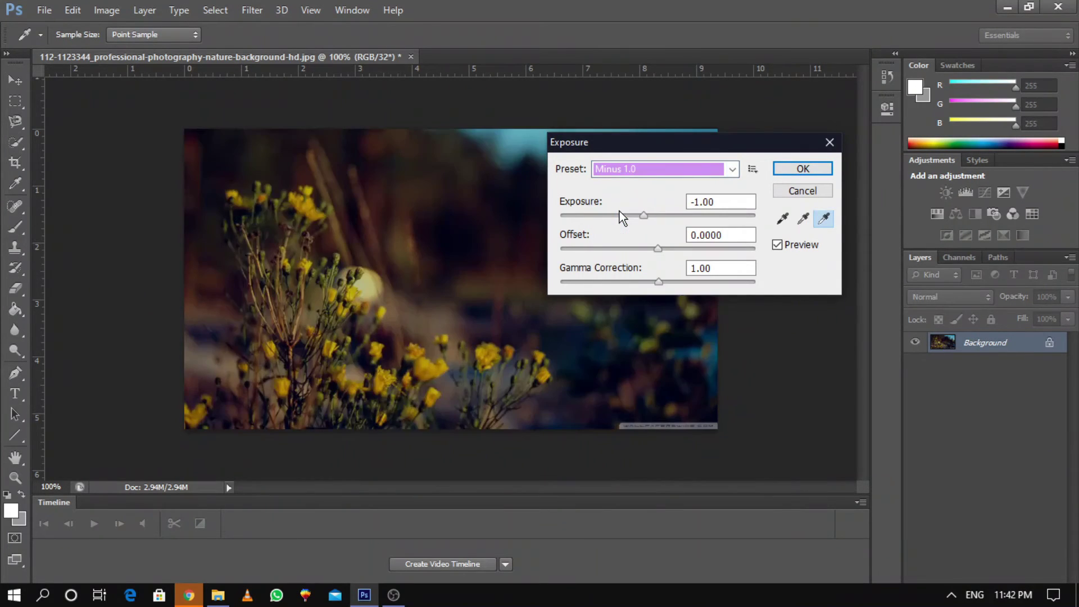
click(635, 169)
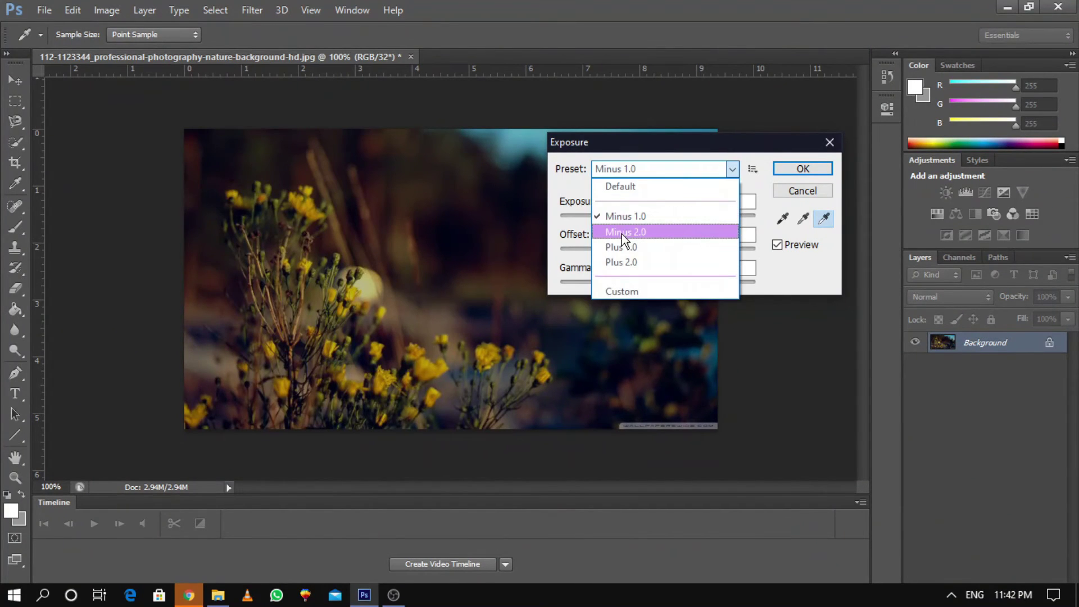
click(621, 232)
- Try the Plus 1.0 and Plus 2.0 Exposure presets and return to the Default preset
click(650, 172)
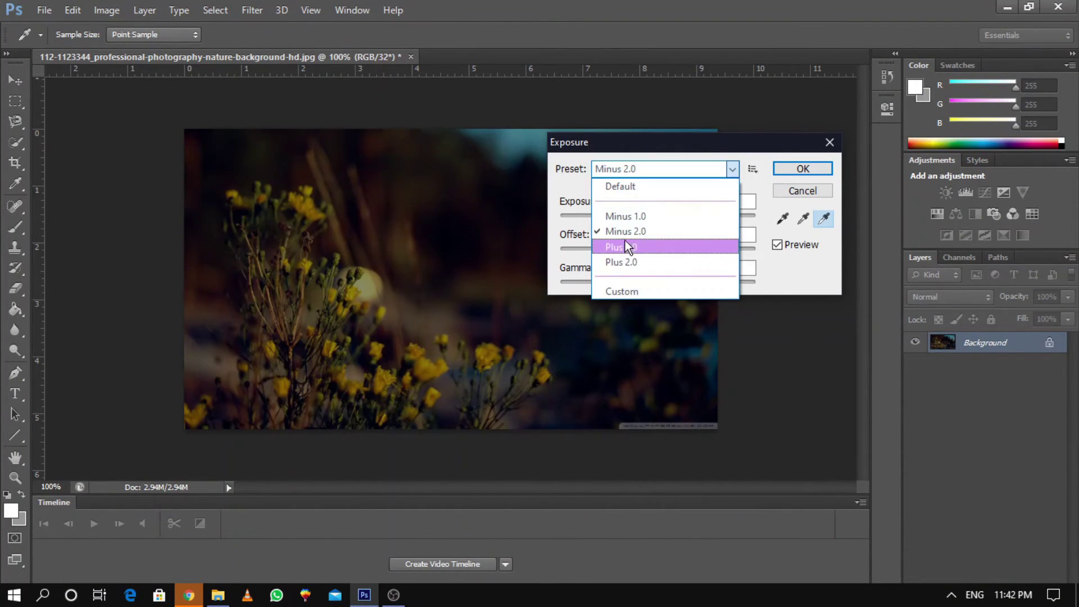
click(625, 242)
click(655, 174)
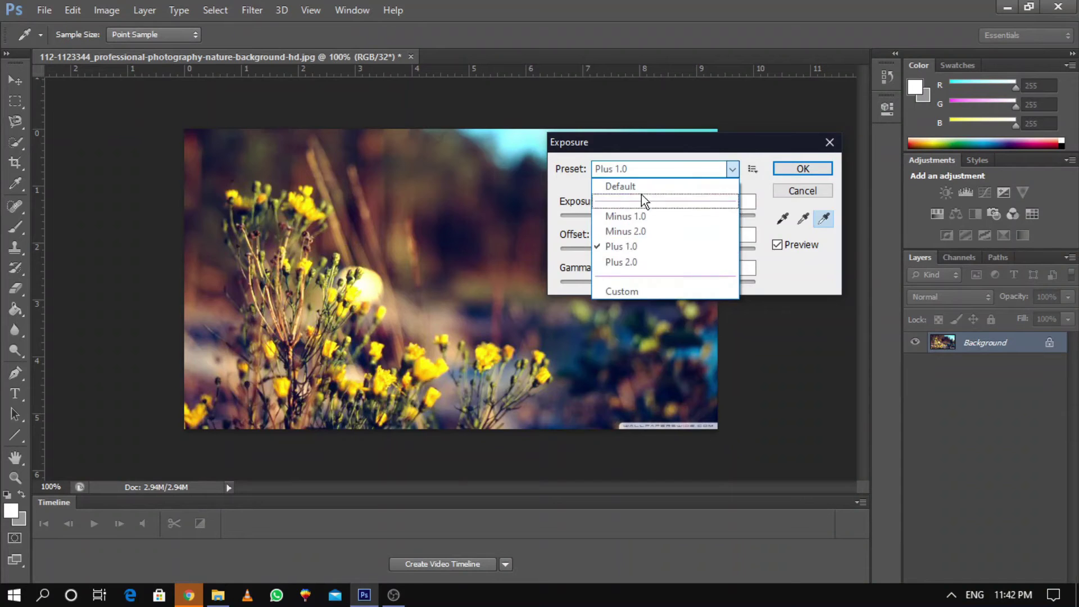
click(620, 269)
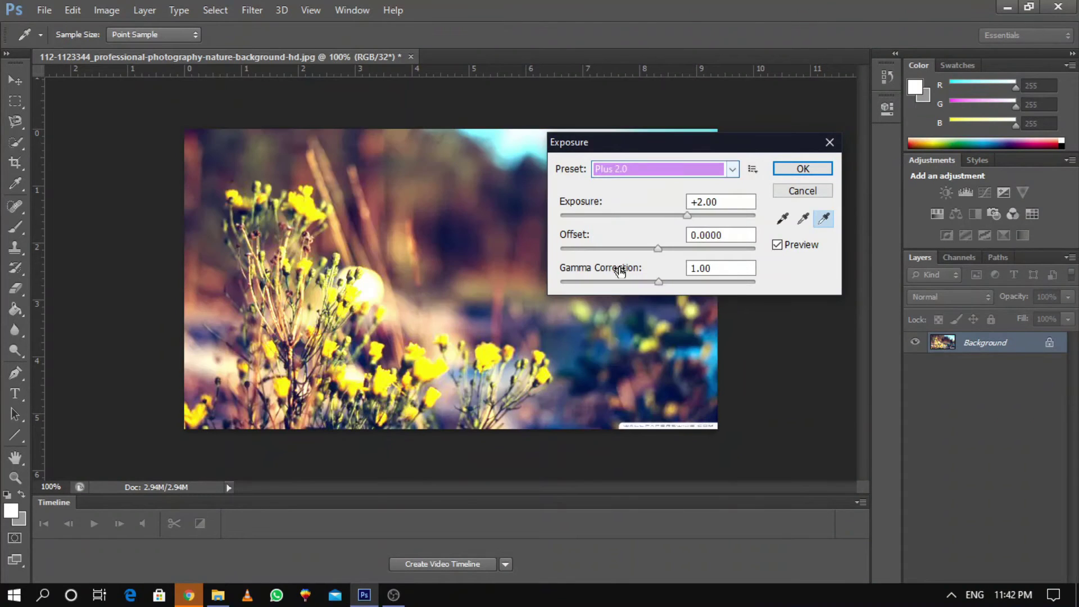
click(652, 168)
click(643, 188)
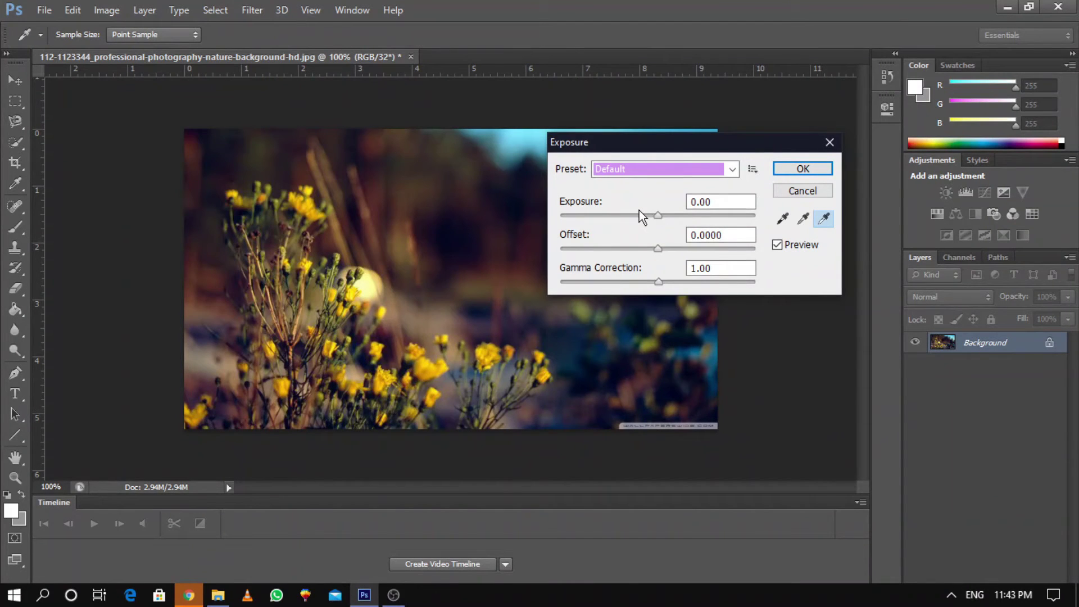
- Try an exposure of +1.25, gamma correction of 1.23 and offset of -0.1341, comparing with the preview off, and cancel the Exposure adjustment
drag(660, 219, 676, 281)
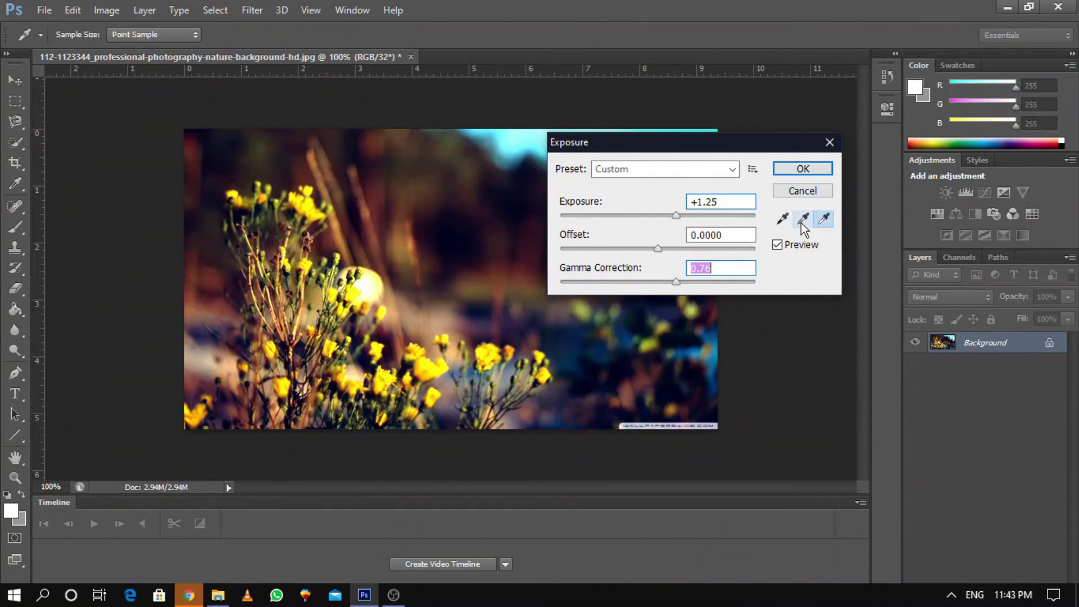
click(779, 248)
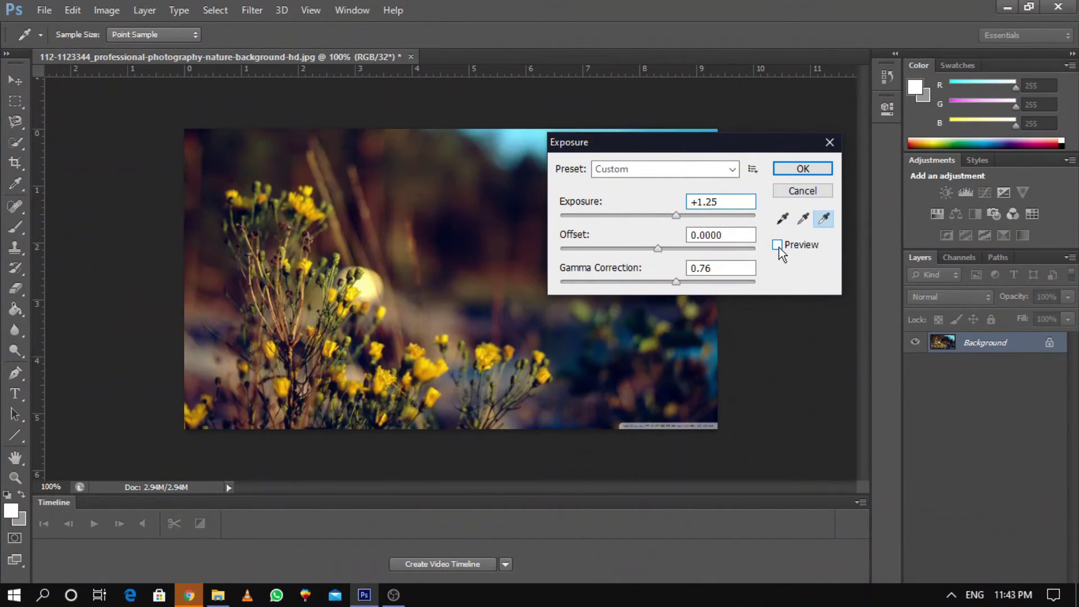
click(674, 279)
drag(672, 279, 656, 248)
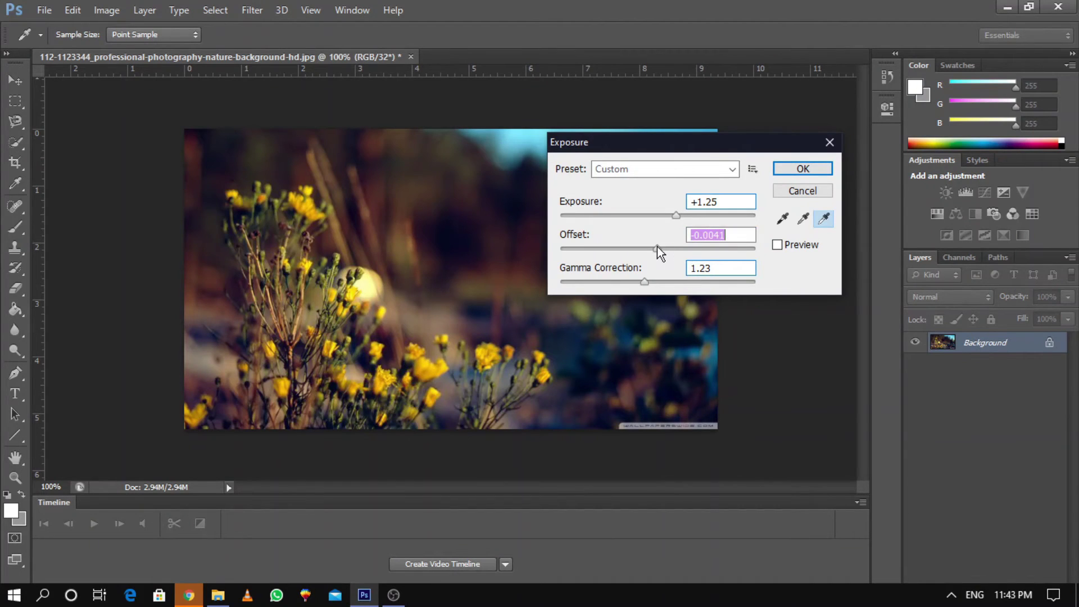
click(777, 245)
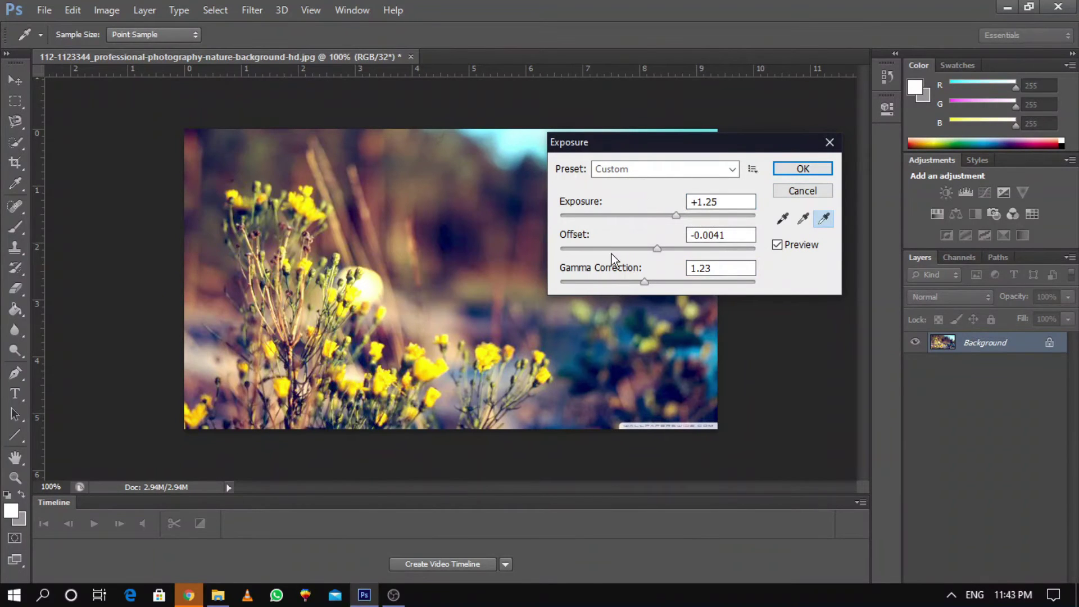
drag(656, 248, 632, 249)
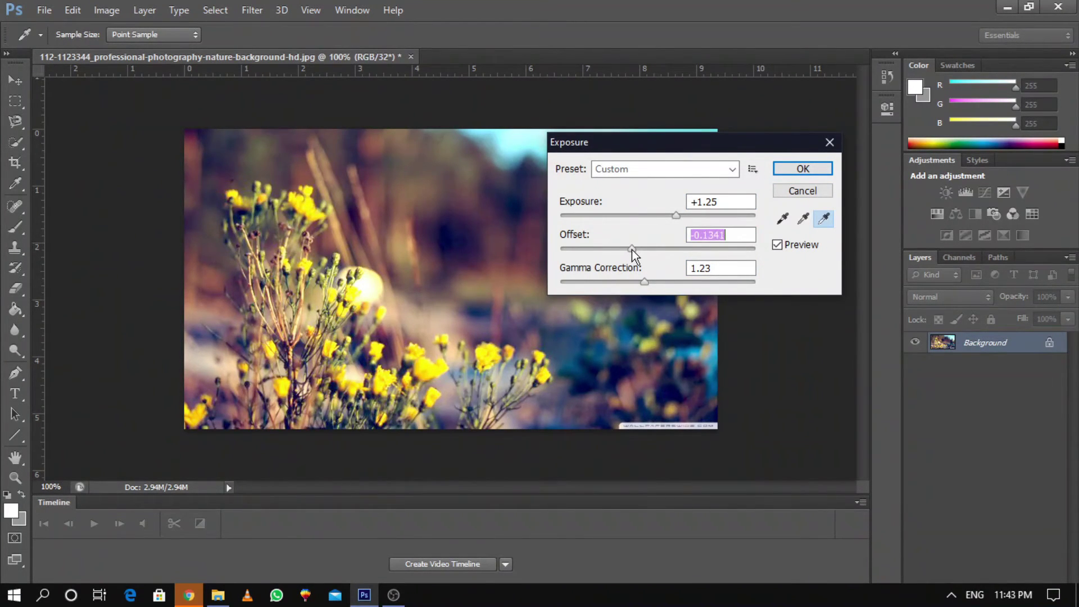
click(797, 193)
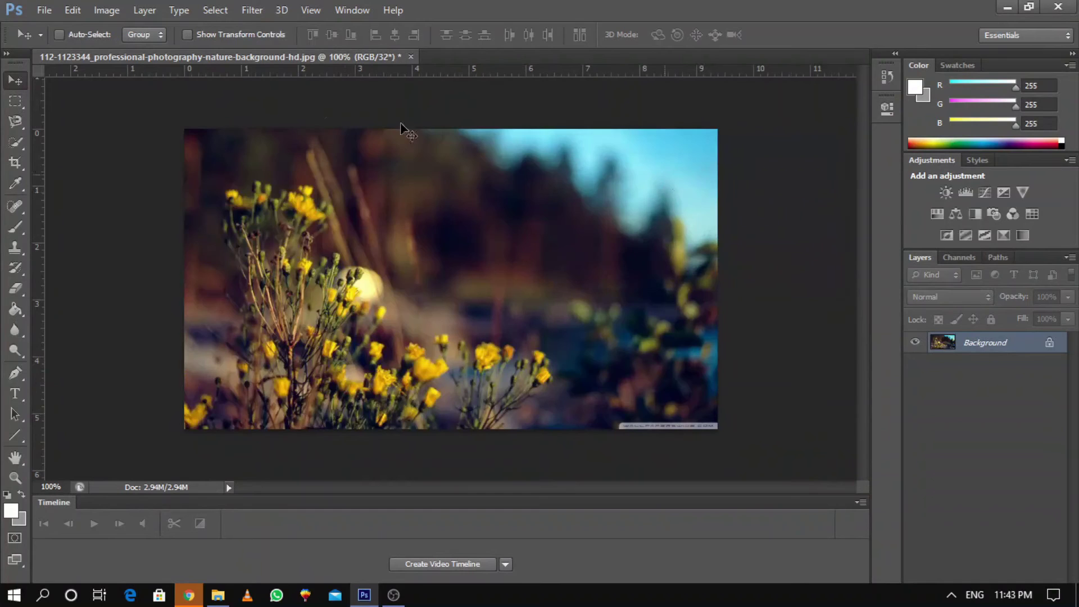
- Start a Hue/Saturation adjustment on the photo and try the Cyanotype, Increase Saturation More and Increase Saturation presets
click(116, 3)
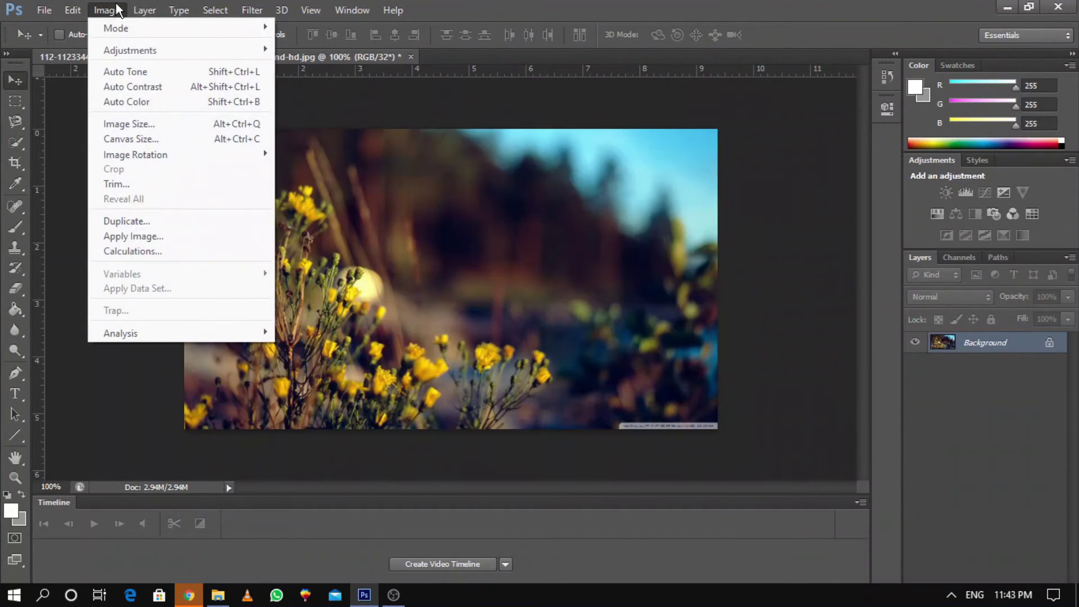
mouse_move(116, 44)
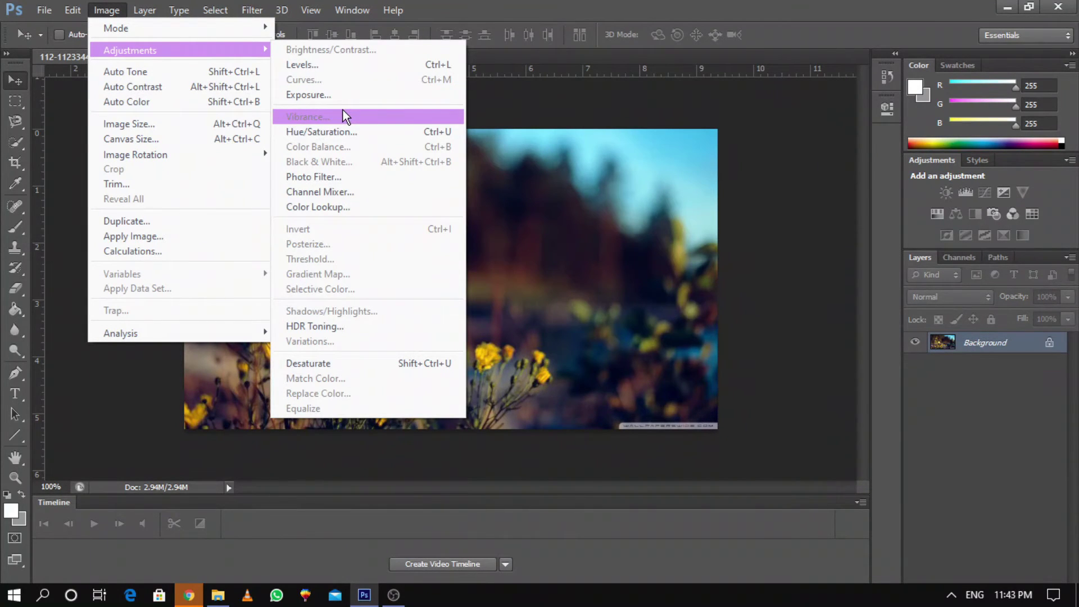
click(336, 127)
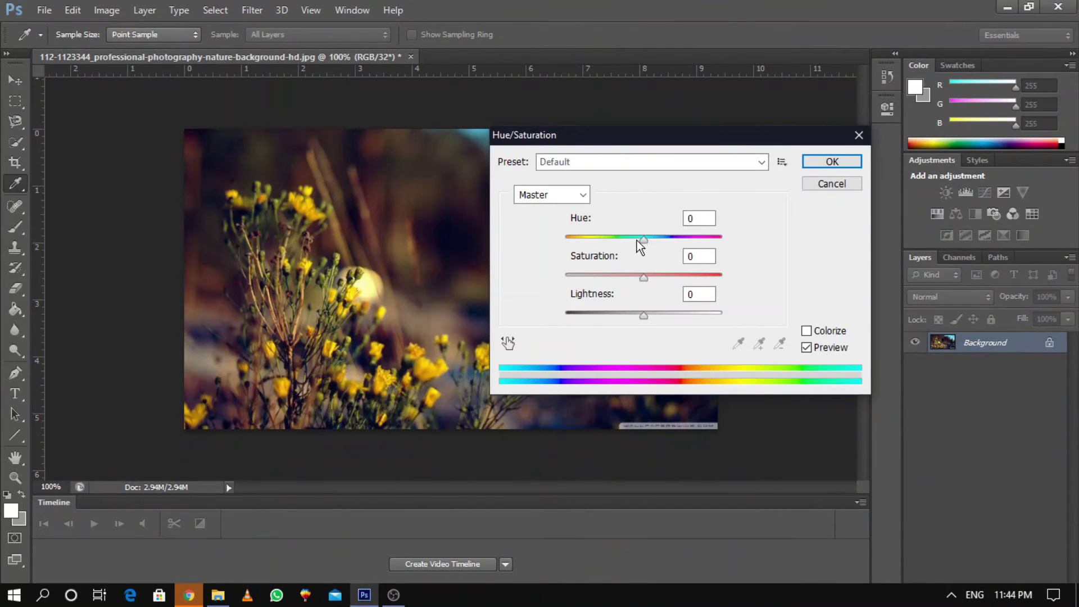
click(642, 163)
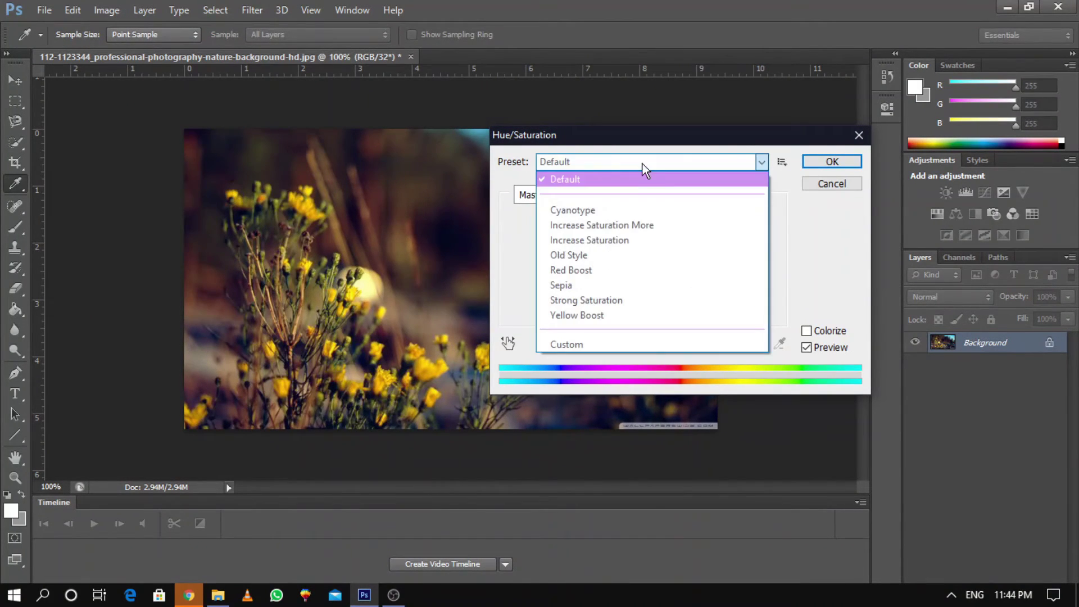
click(630, 208)
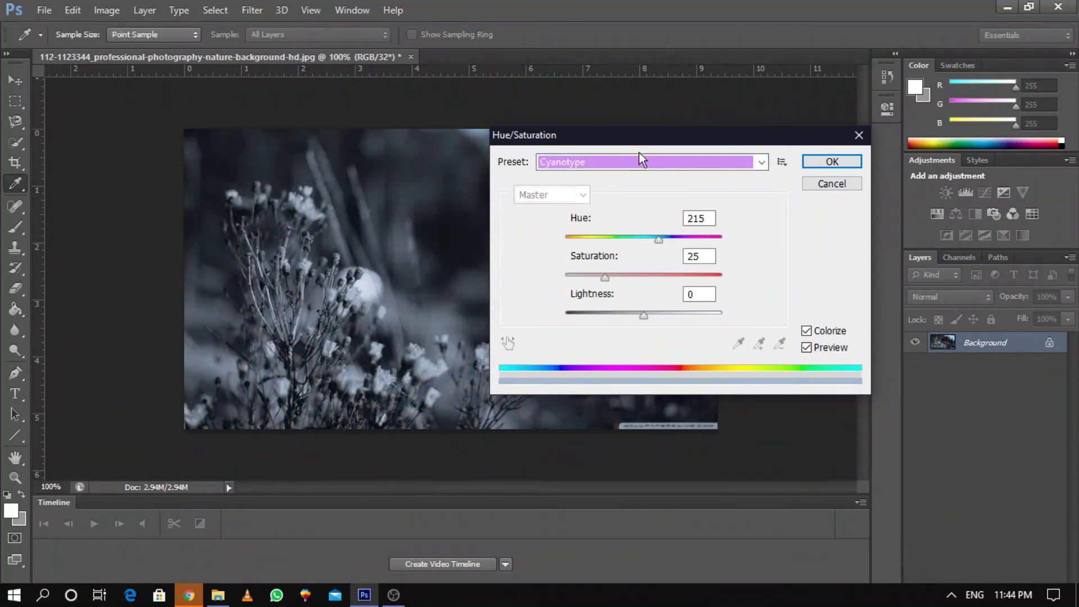
click(639, 157)
click(612, 225)
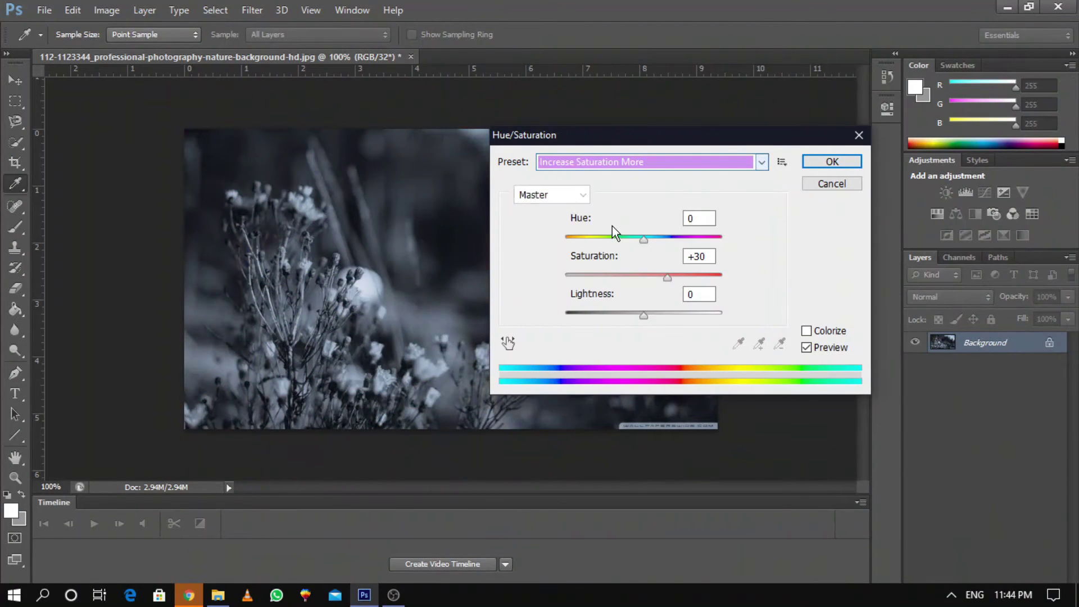
click(635, 166)
click(606, 245)
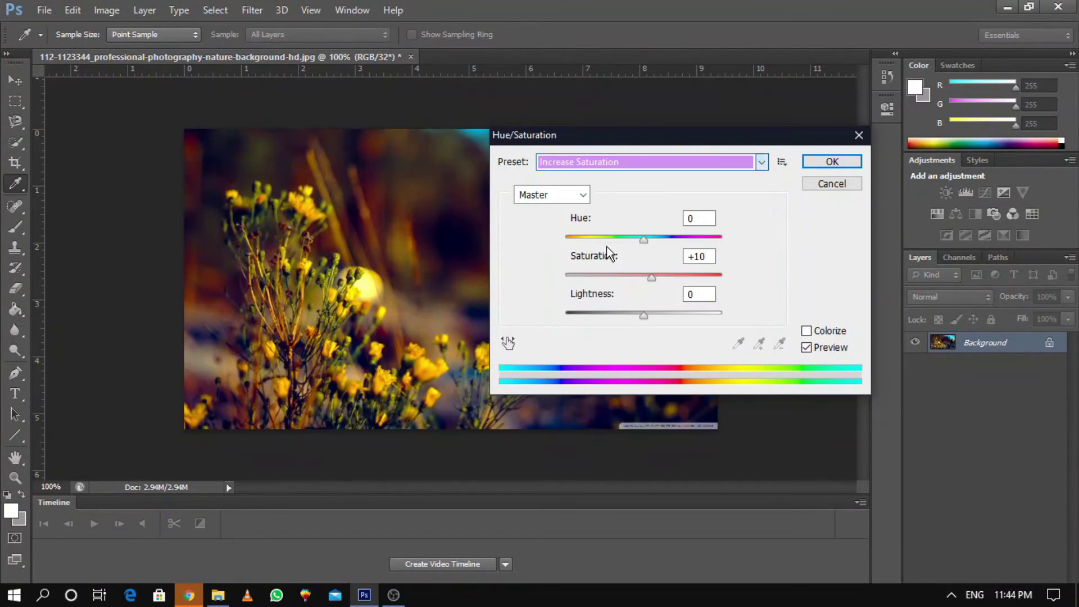
- Try the Old Style and Red Boost presets of Hue/Saturation and return to the Default preset
click(655, 167)
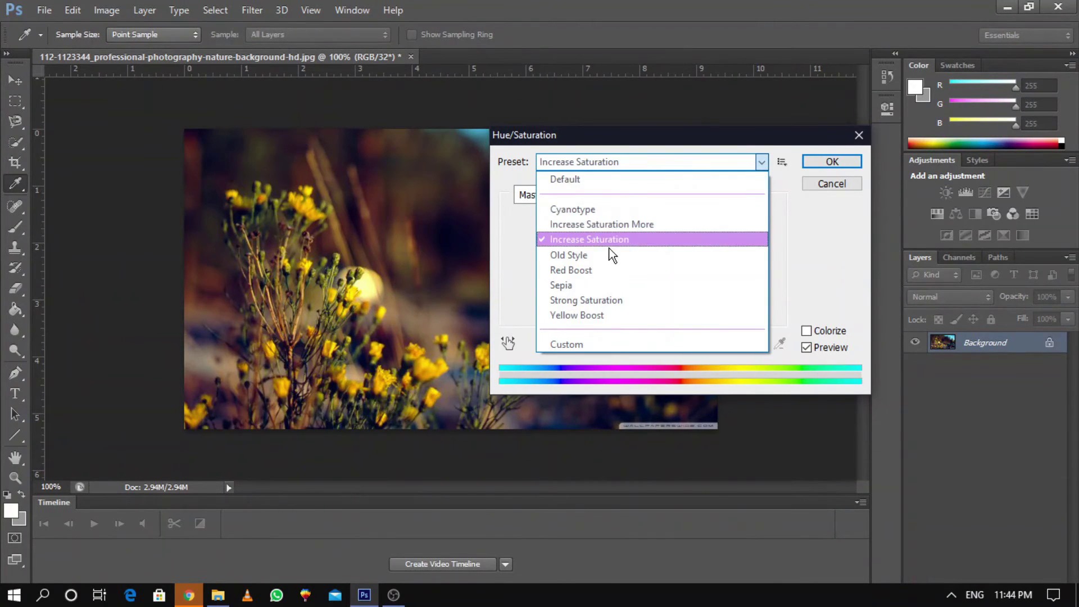
click(608, 254)
click(633, 162)
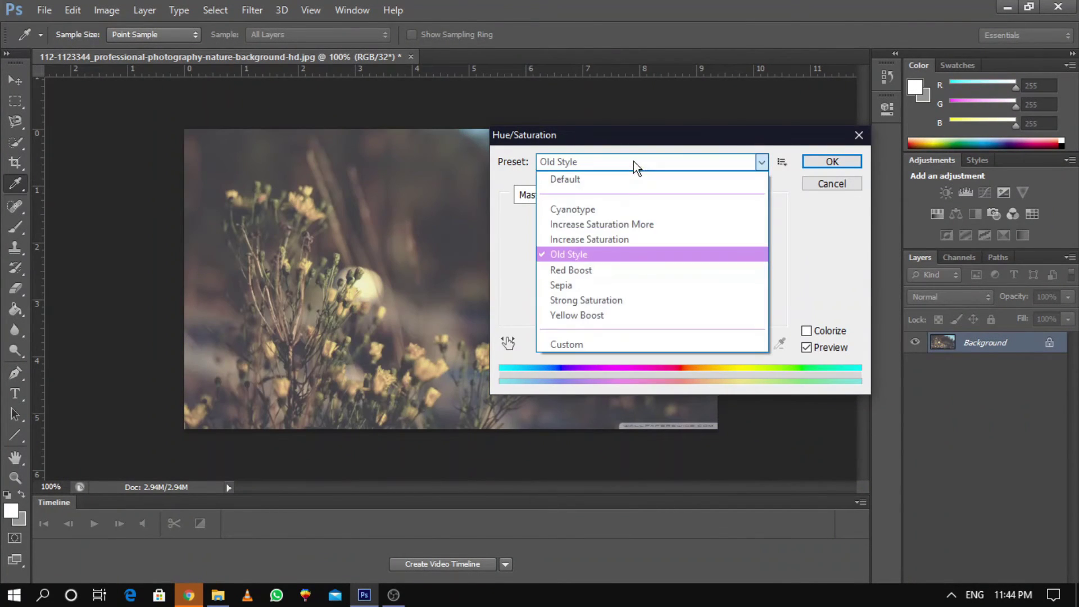
click(599, 272)
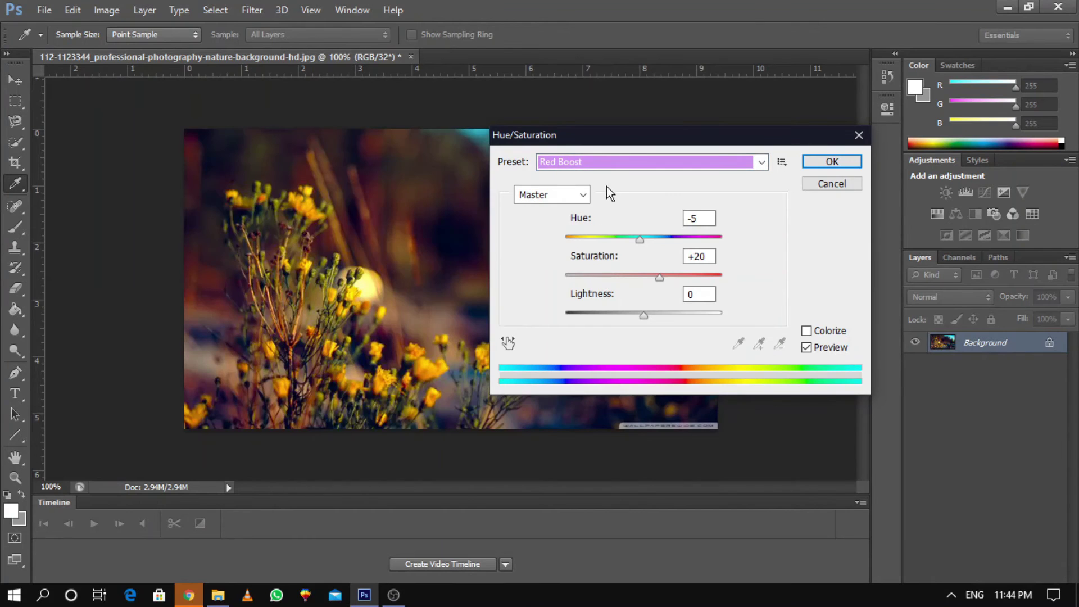
click(597, 170)
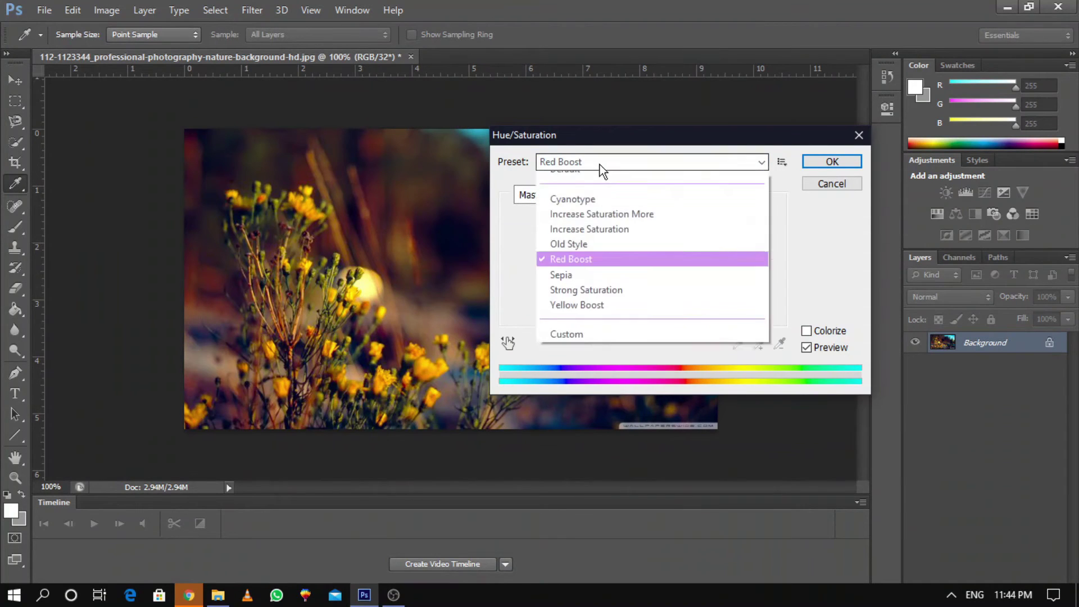
click(582, 183)
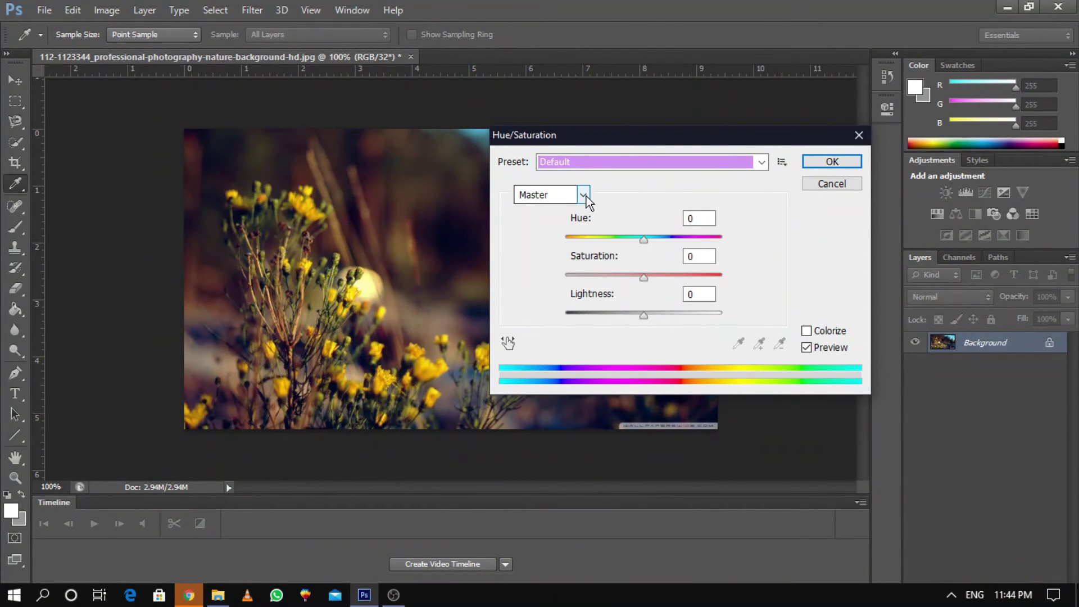
- Keep the Master range in Hue/Saturation and try a hue of +44 with a saturation of +64
click(585, 195)
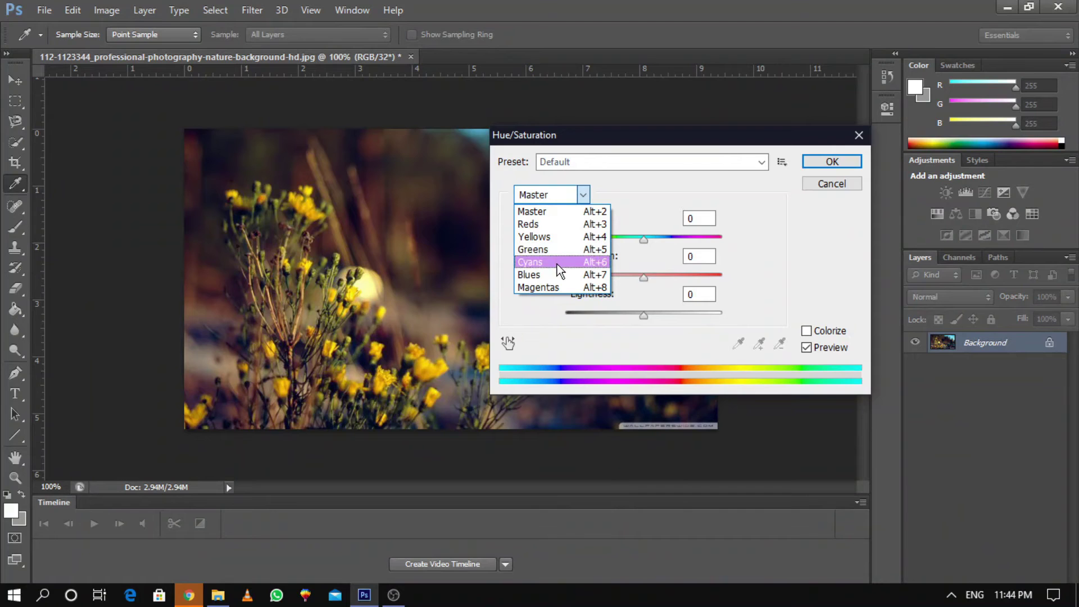
click(565, 217)
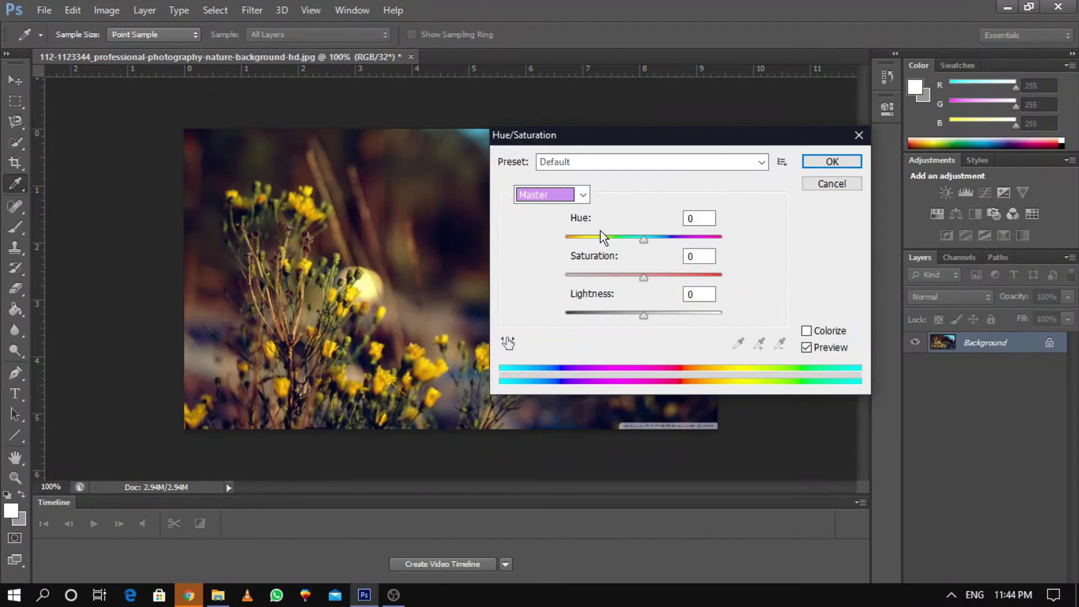
click(643, 242)
drag(643, 242, 609, 241)
drag(602, 241, 679, 241)
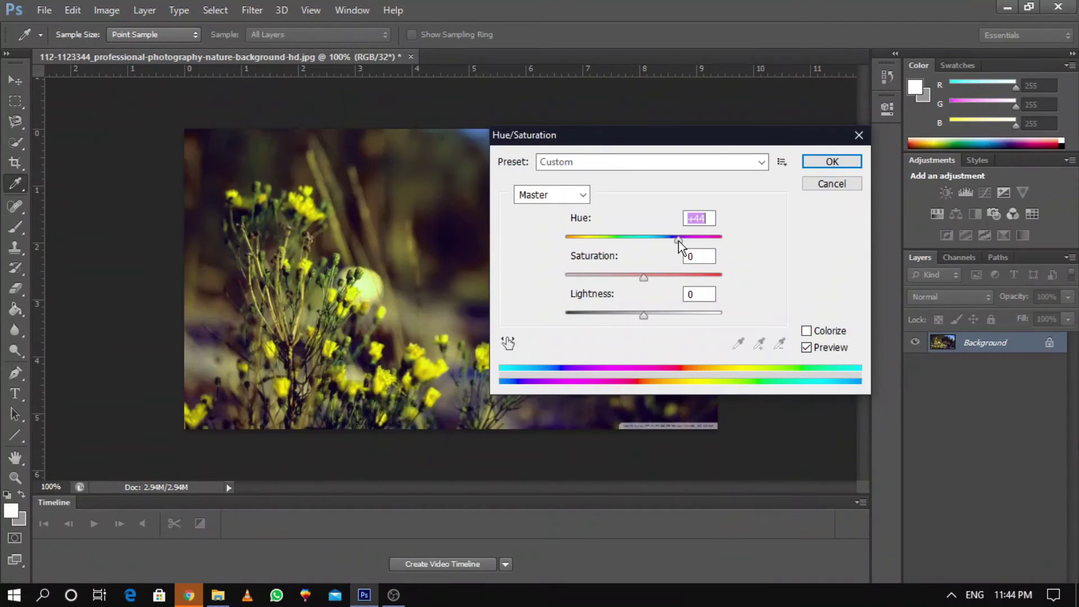
click(645, 278)
drag(714, 278, 693, 278)
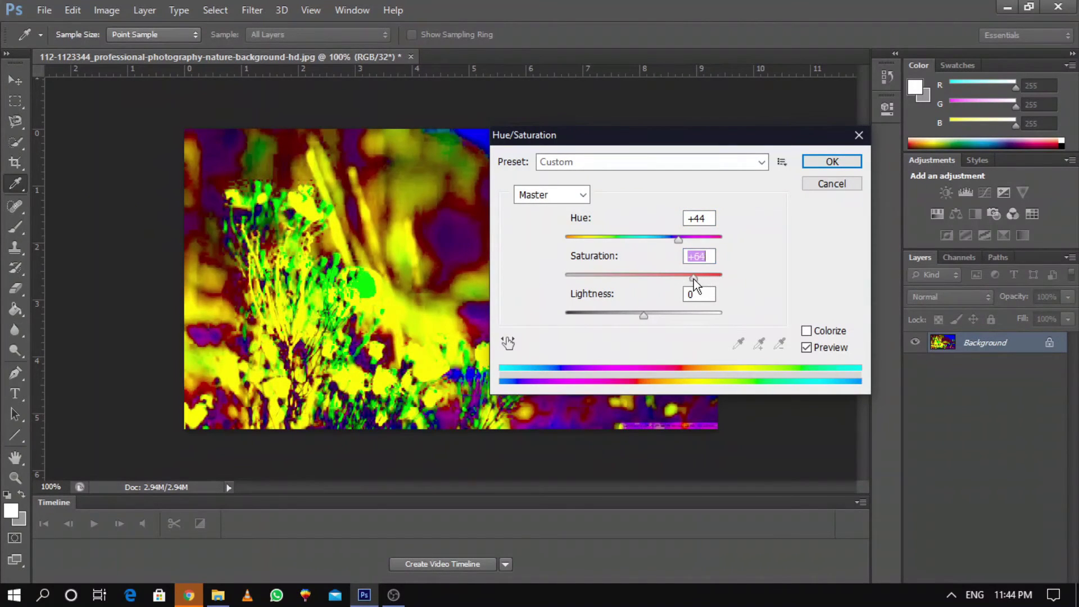
- Try a hue of +16 and of 100, lower the lightness to about -68, and cancel the Hue/Saturation adjustment
drag(679, 240, 656, 239)
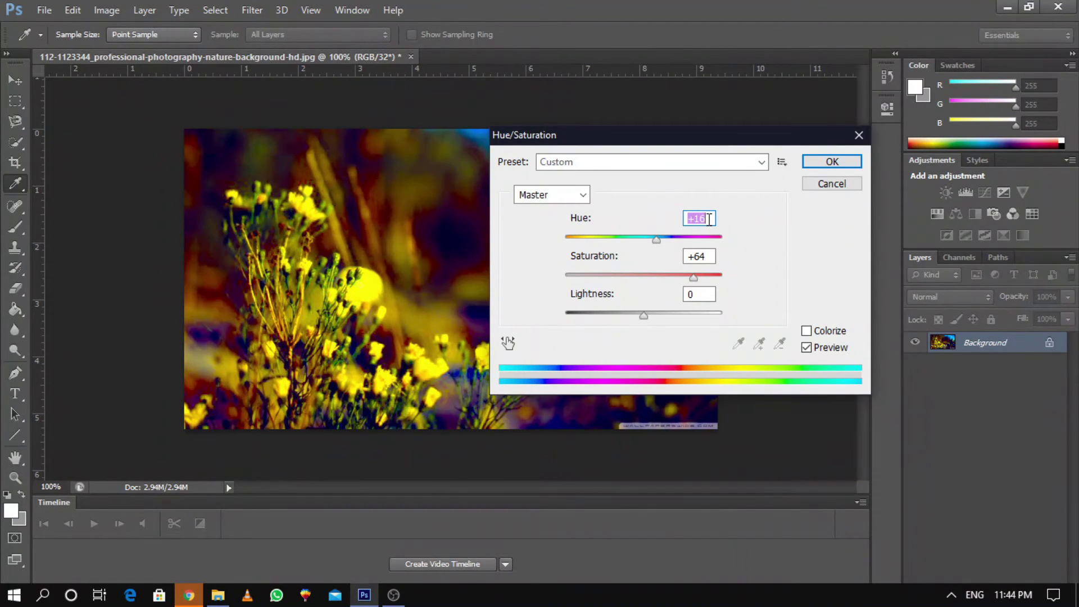
key(BackSpace)
text(0)
key(BackSpace)
text(100)
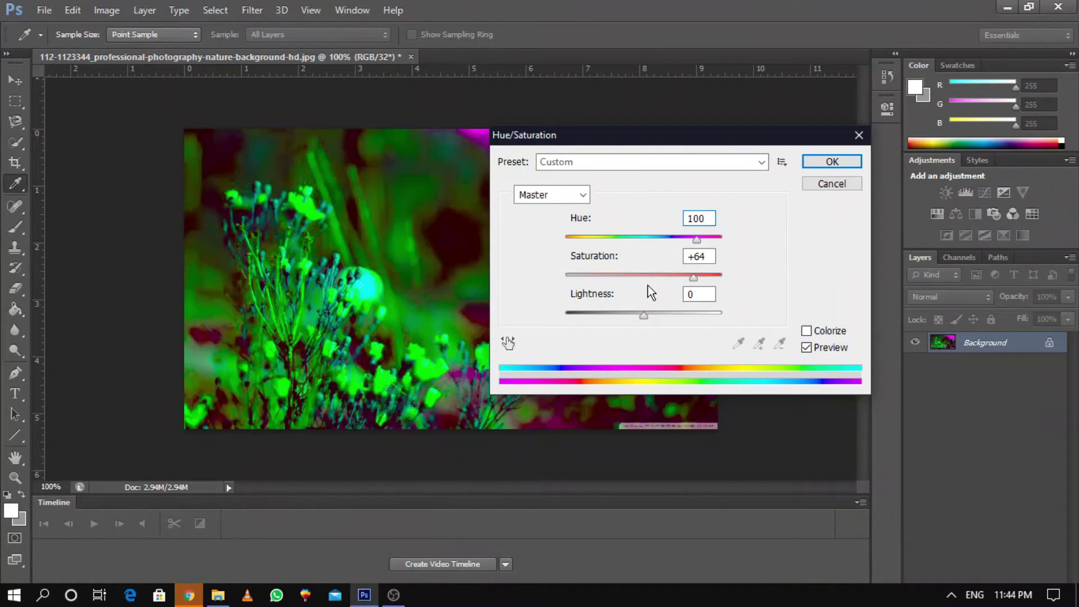
drag(645, 316, 590, 316)
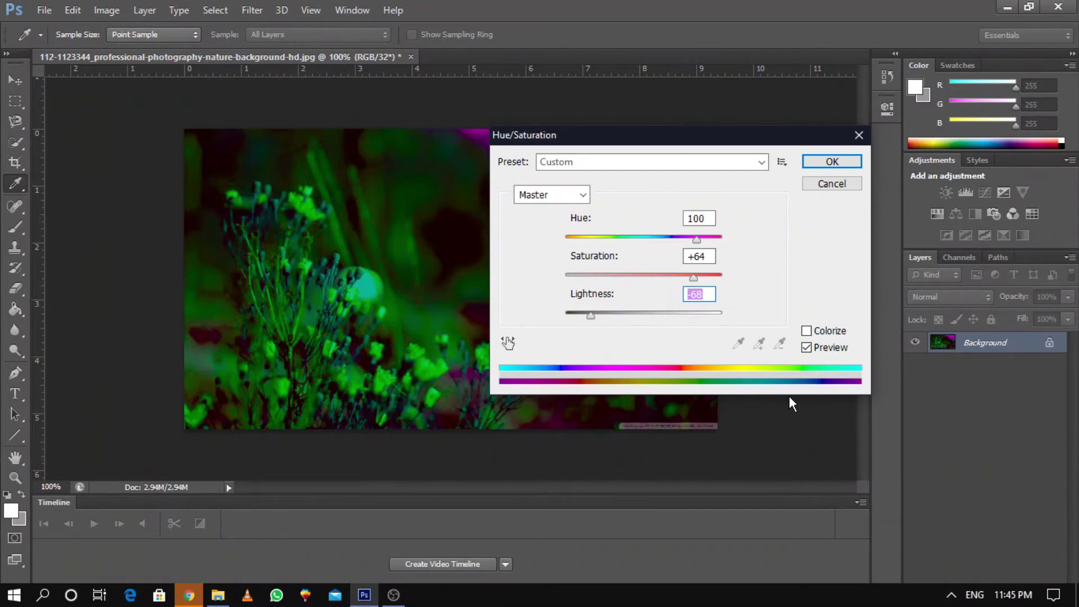
click(830, 183)
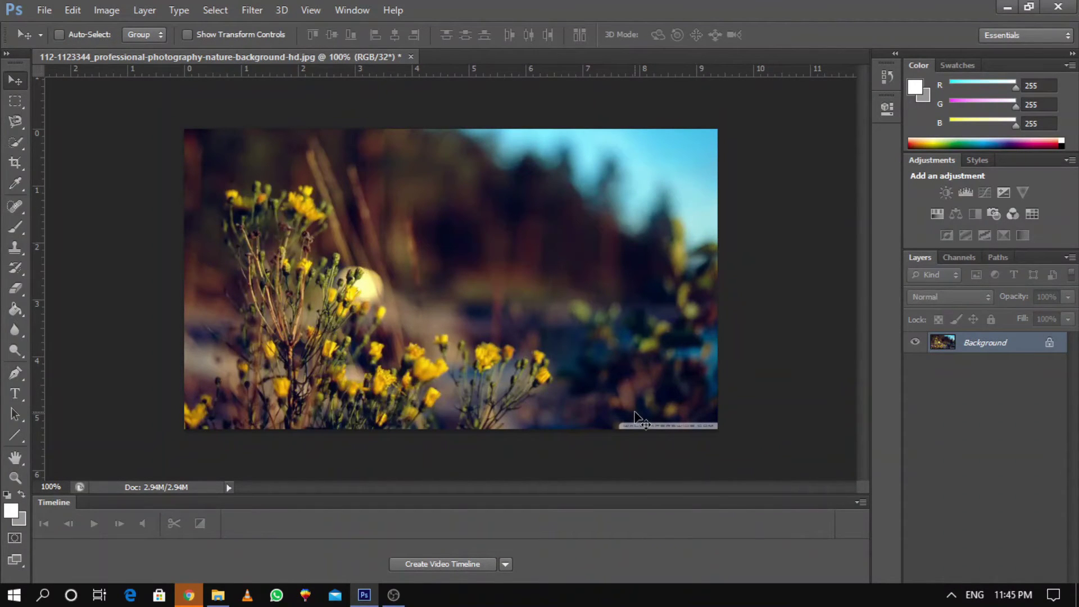
- Start a Photo Filter adjustment on the photo and try Warming Filter (LBA) and Cooling Filter (80)
click(99, 15)
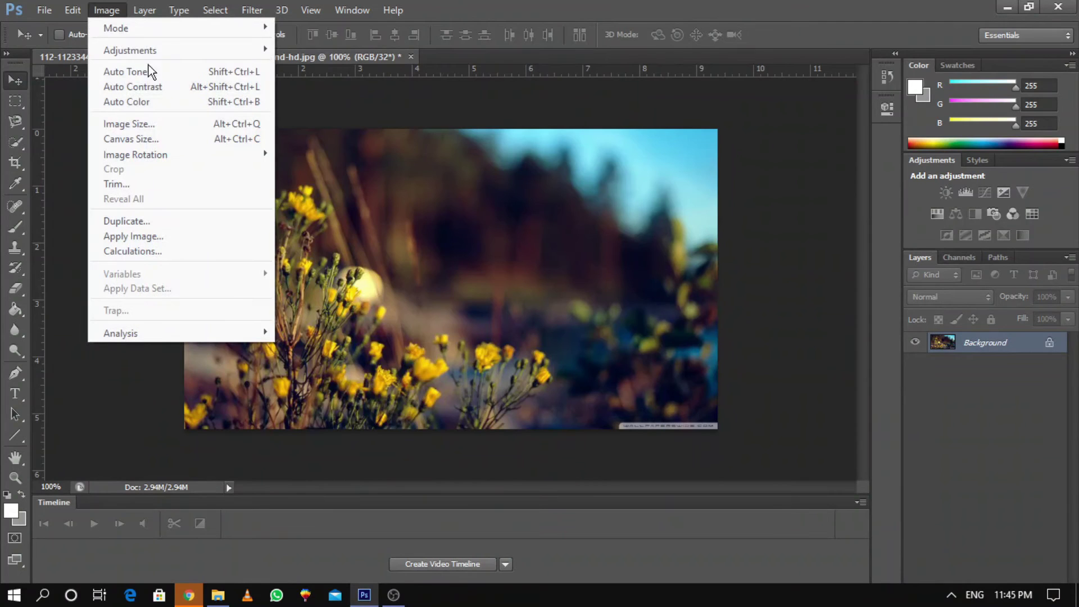
mouse_move(160, 51)
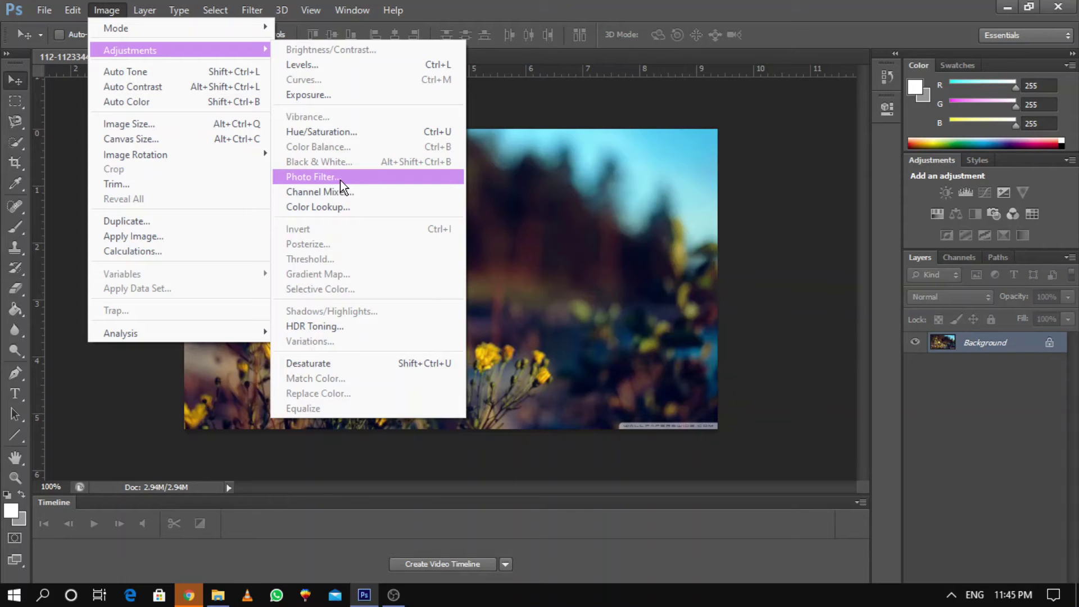
click(316, 177)
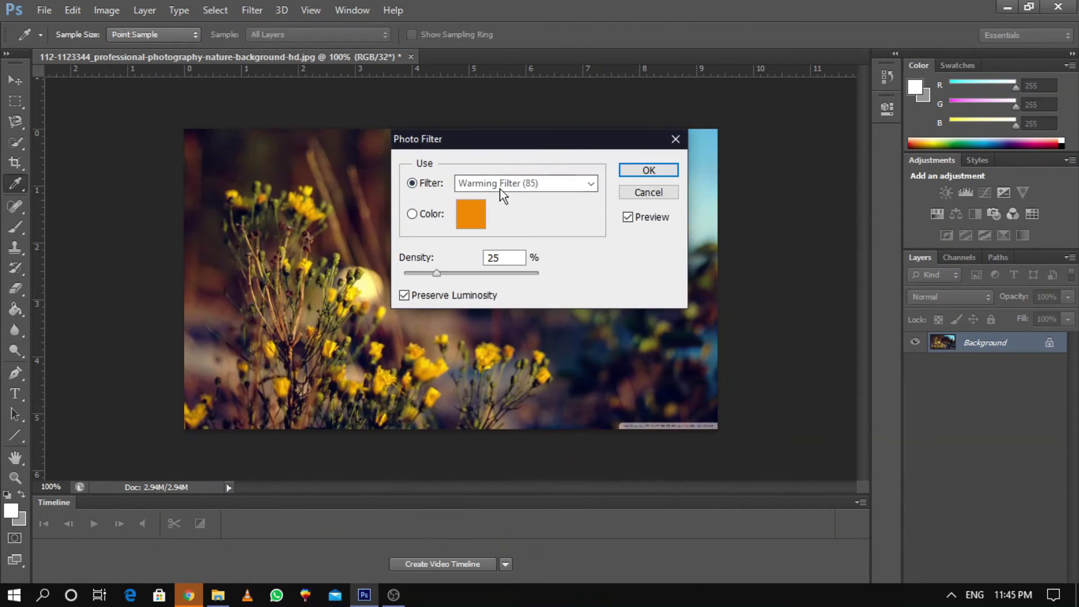
click(518, 189)
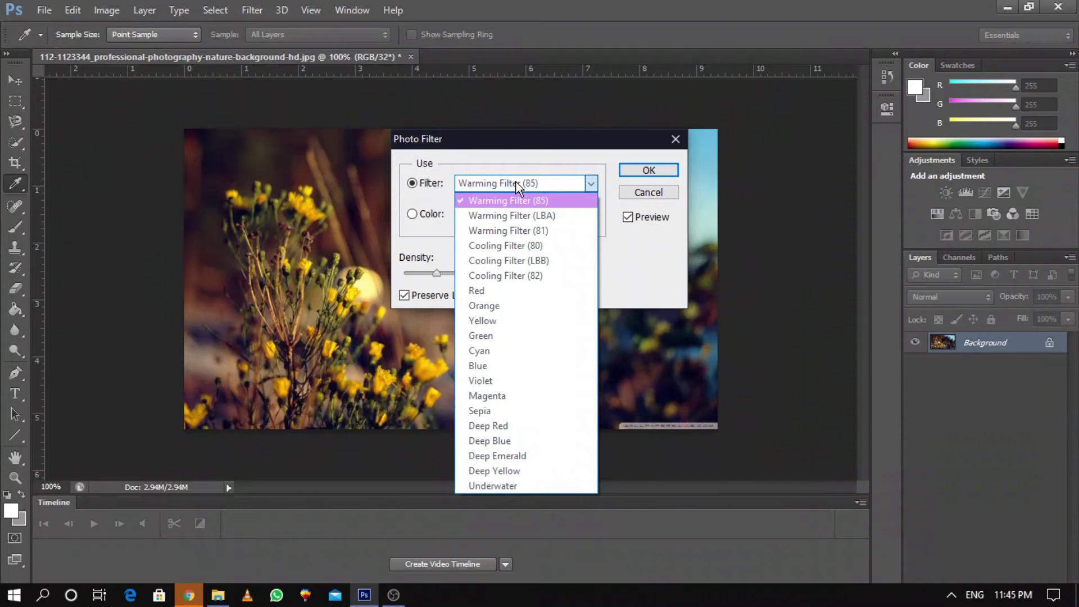
click(517, 215)
click(555, 183)
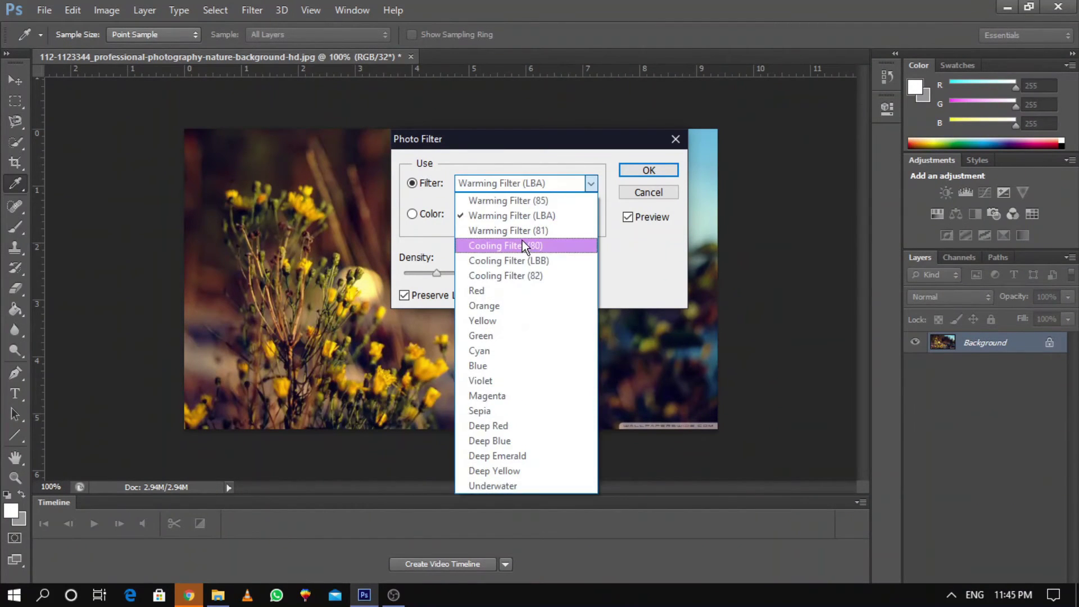
click(521, 240)
- Try the Cooling Filter (82) and Green options of the Photo Filter
click(584, 183)
click(511, 275)
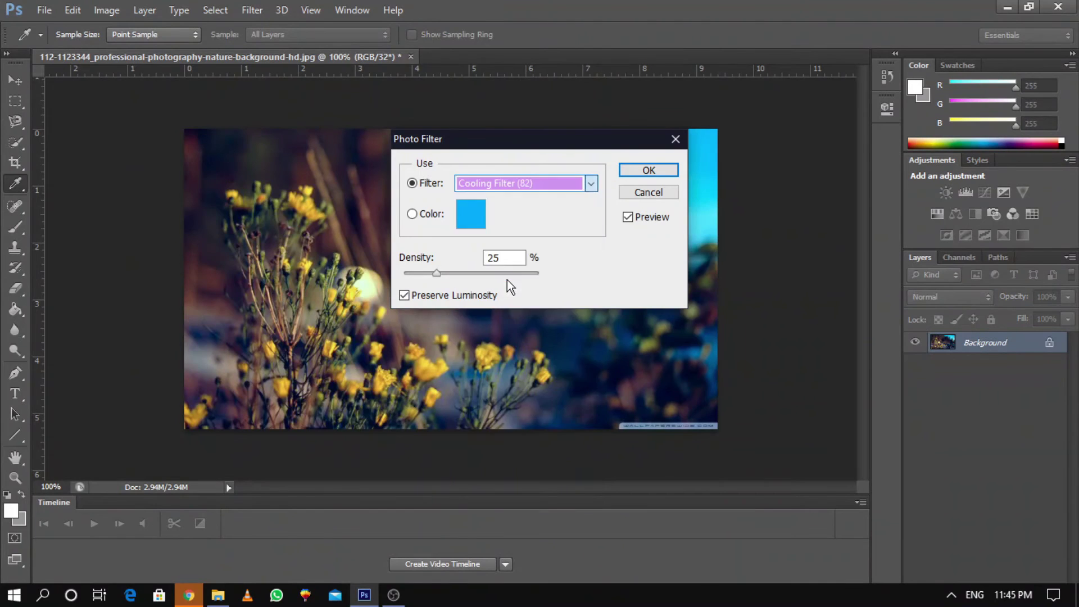
click(559, 187)
click(501, 335)
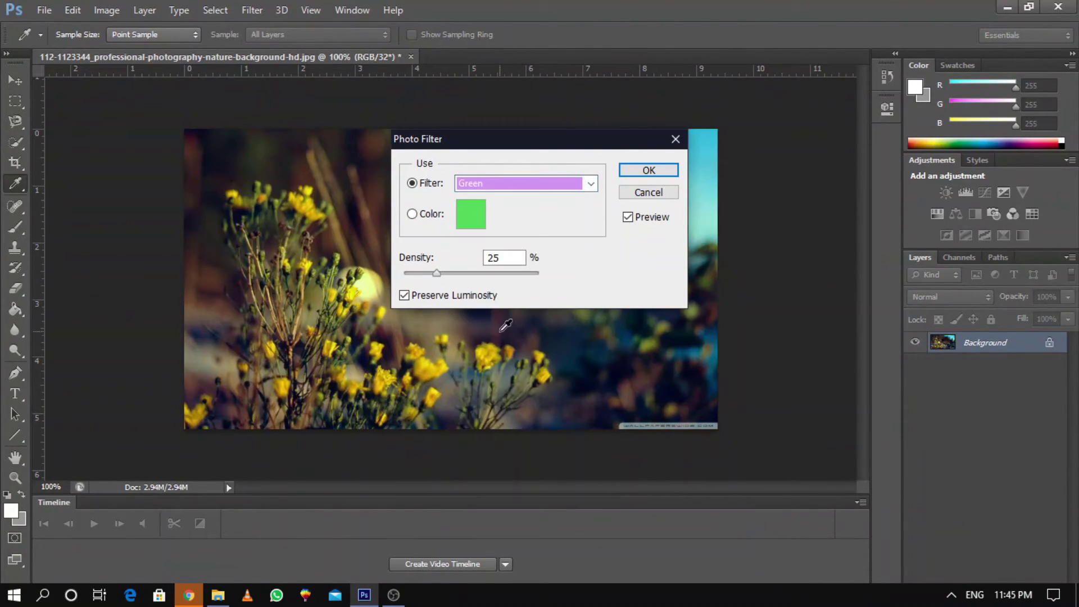
- Increase the Photo Filter density and replace the filter color with pure red (ff0000)
drag(439, 277, 466, 276)
click(472, 214)
drag(637, 285, 724, 160)
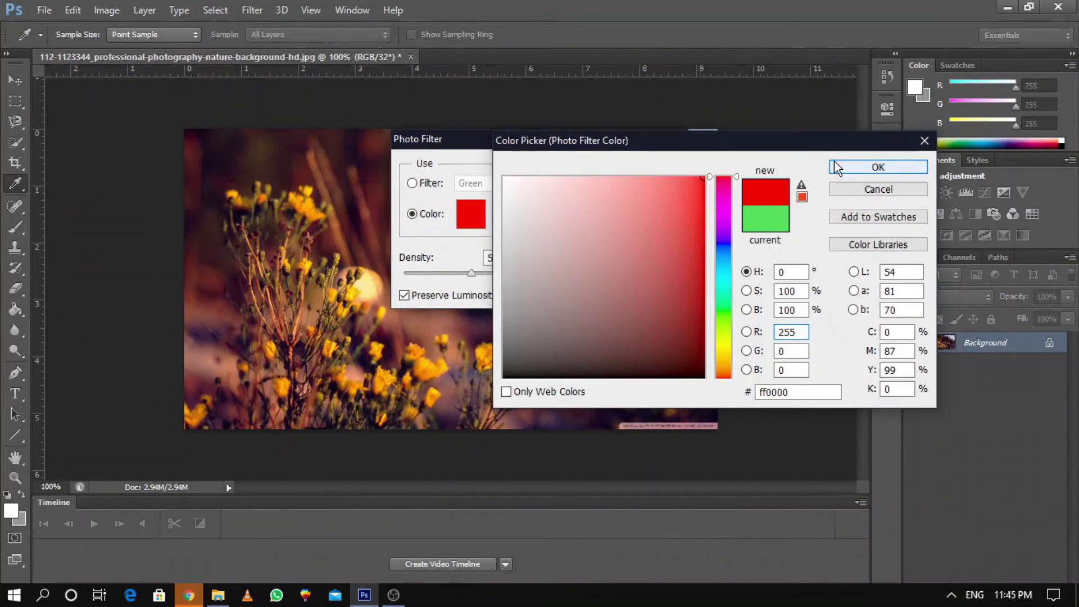
click(839, 164)
- Set the red Photo Filter's density to 42% and turn off Preserve Luminosity
mouse_move(443, 271)
mouse_down()
mouse_move(430, 273)
mouse_move(506, 273)
mouse_move(459, 272)
mouse_up()
click(405, 296)
click(404, 295)
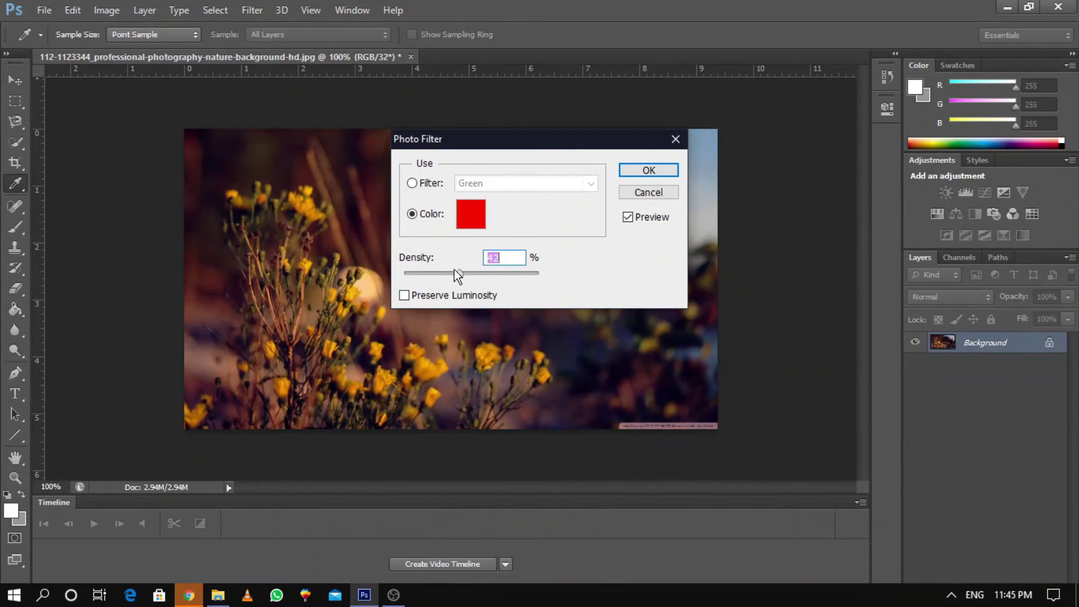
- Return to the preset filters, try Cooling Filter (82) and its blue as a custom color, and cancel the Photo Filter
click(412, 184)
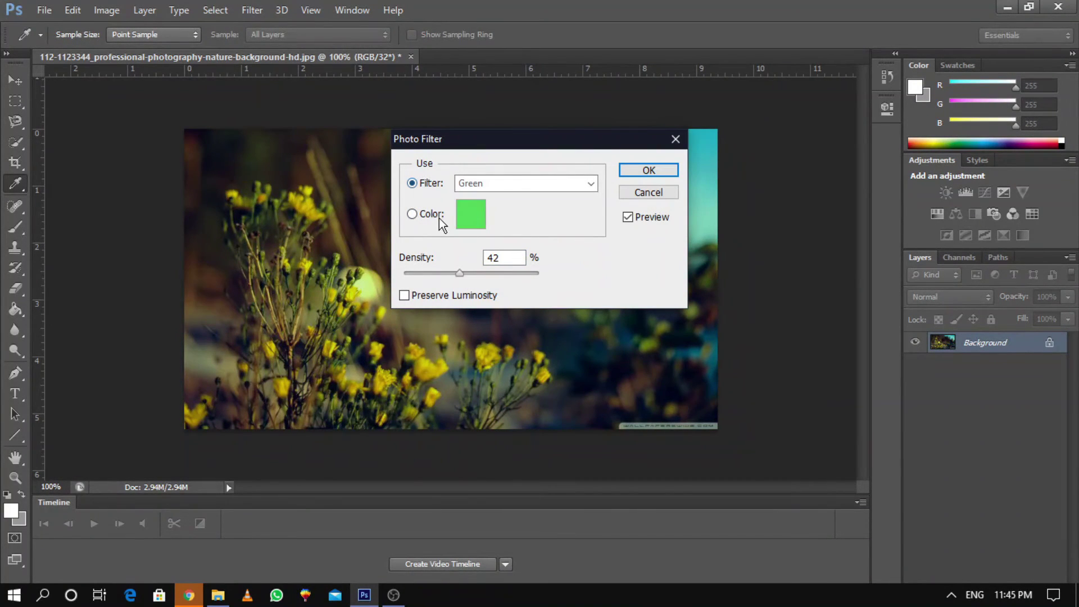
click(497, 182)
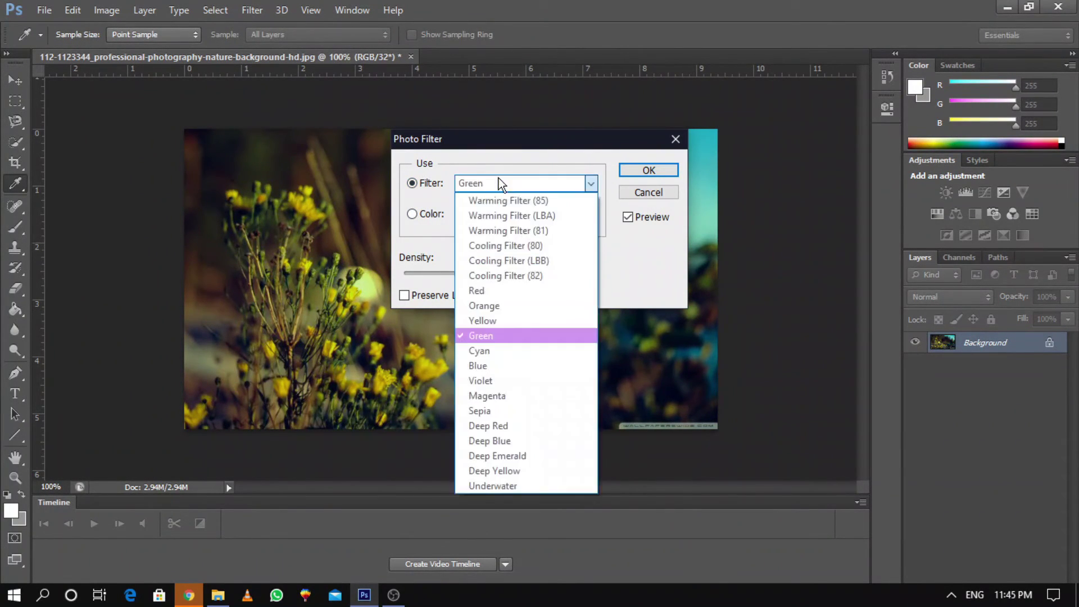
click(487, 274)
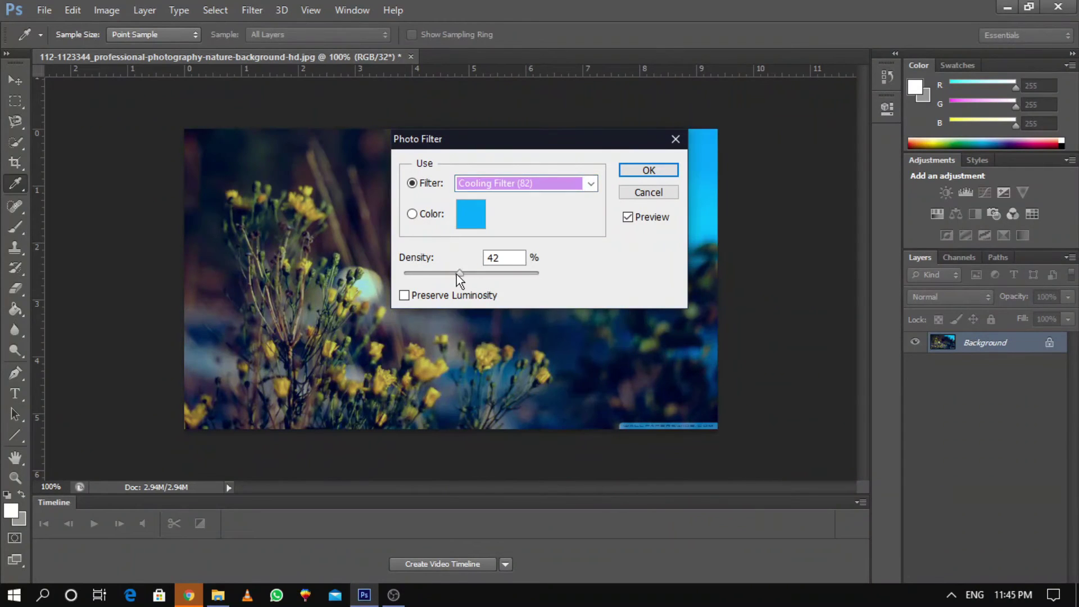
click(431, 216)
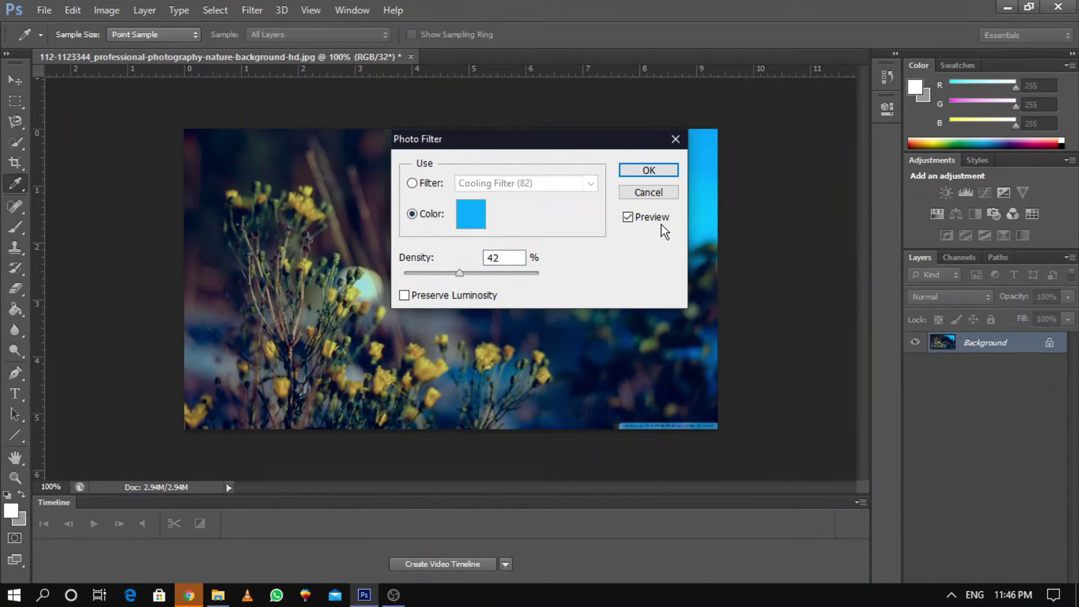
click(658, 193)
key(v)
- Start a Channel Mixer adjustment and try the Black & White Infrared and Black & White with Blue Filter presets
click(110, 9)
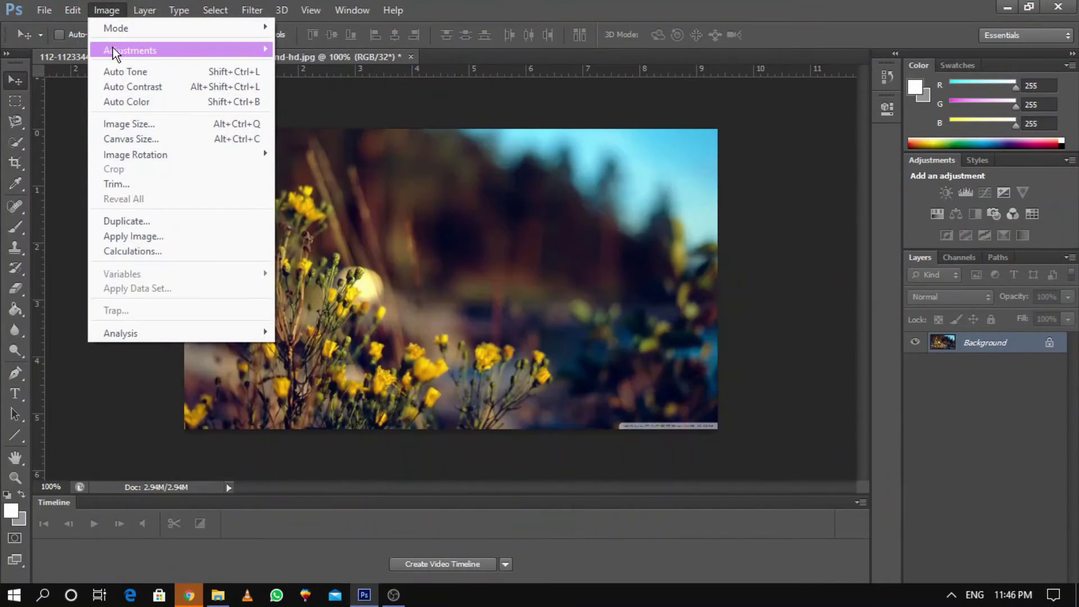
mouse_move(115, 51)
click(368, 191)
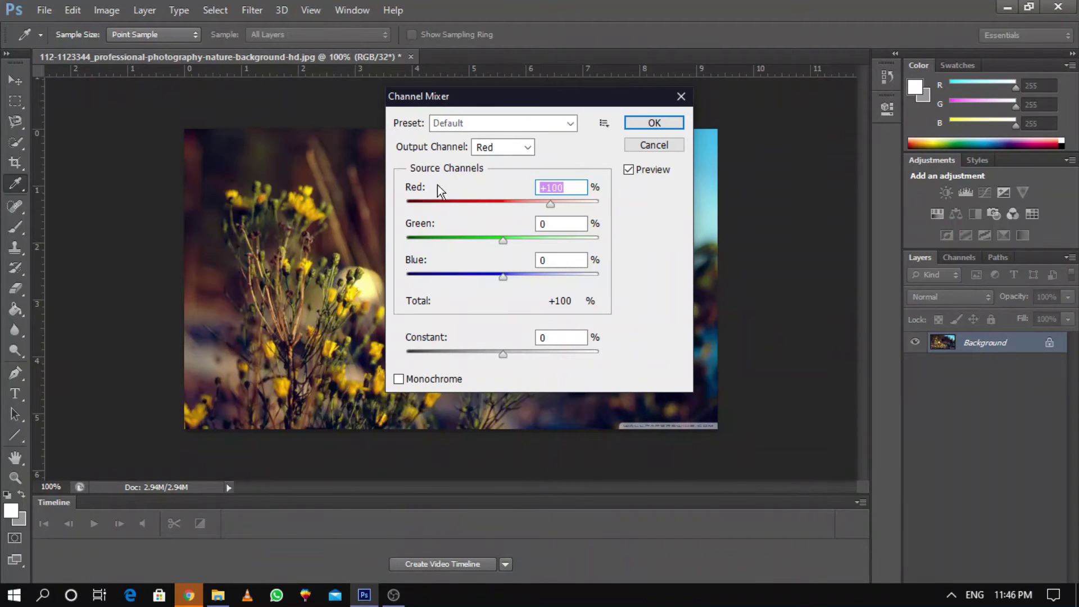
click(483, 130)
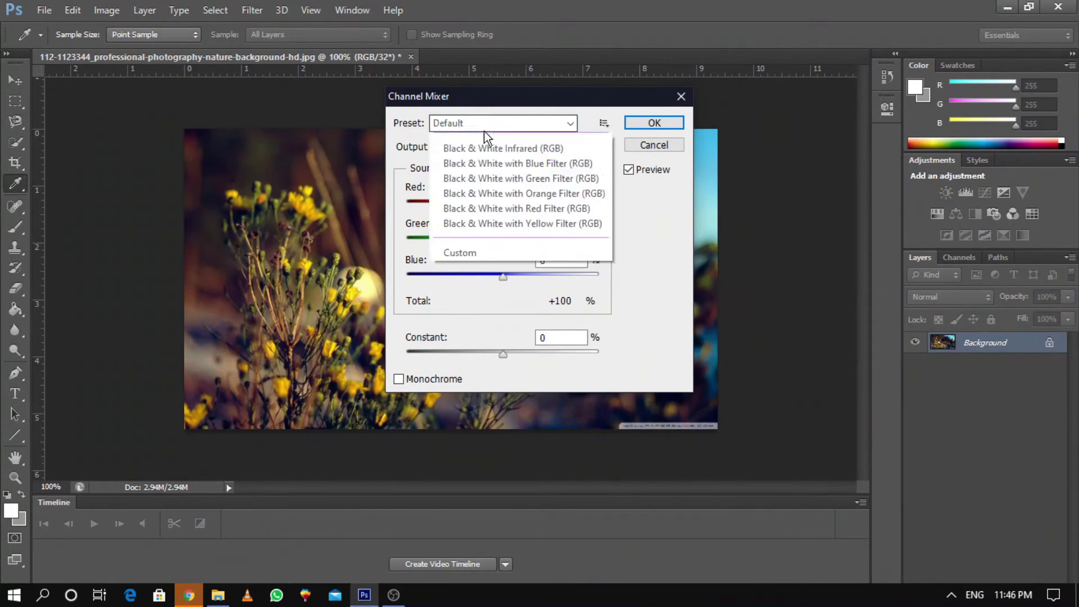
click(484, 172)
click(504, 122)
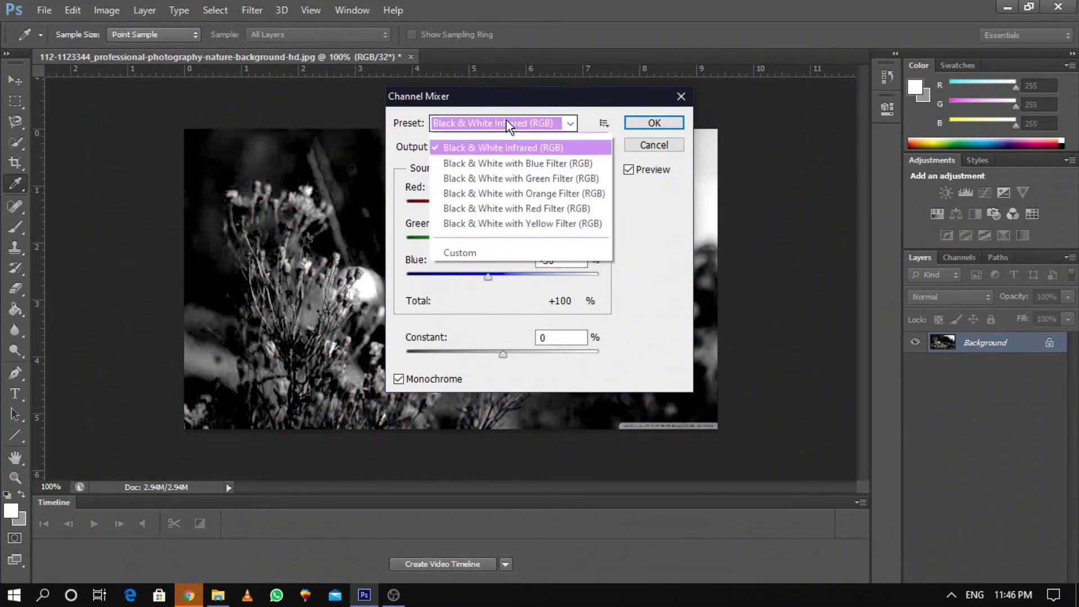
click(481, 183)
- Try the Black & White with Yellow Filter and Black & White with Green Filter presets of the Channel Mixer
click(506, 123)
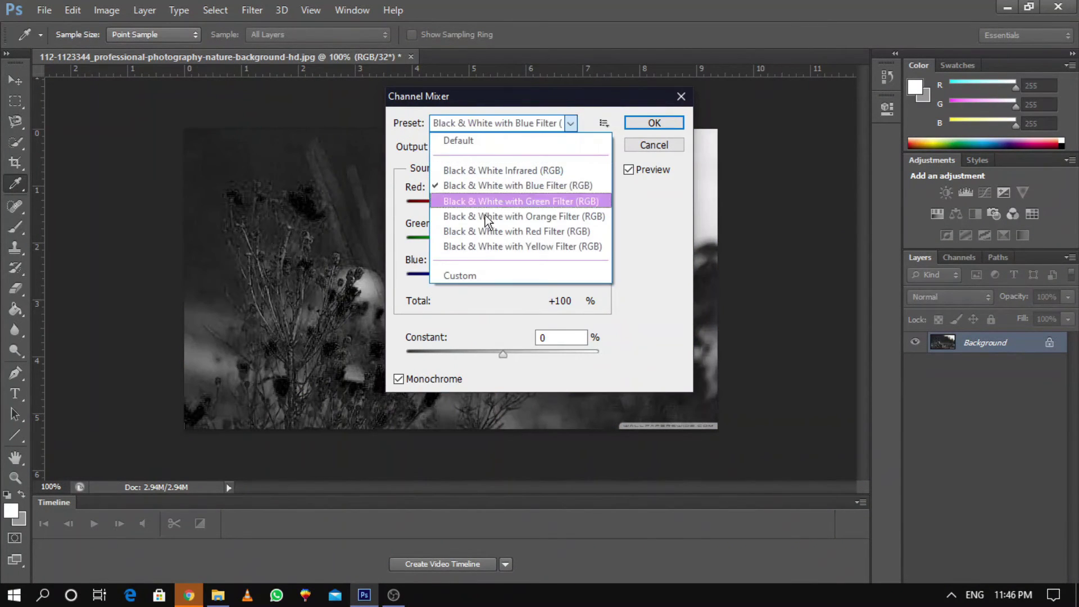
click(481, 247)
click(501, 125)
click(485, 200)
- Try the Black & White with Orange Filter and Black & White with Red Filter presets, checking the output channel choices
click(514, 122)
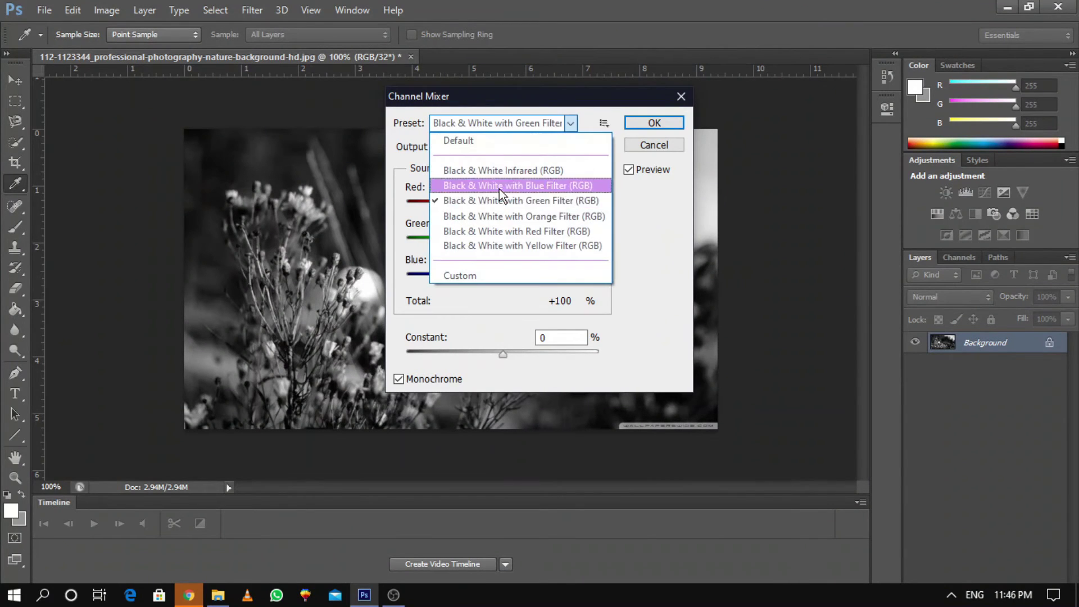
click(493, 221)
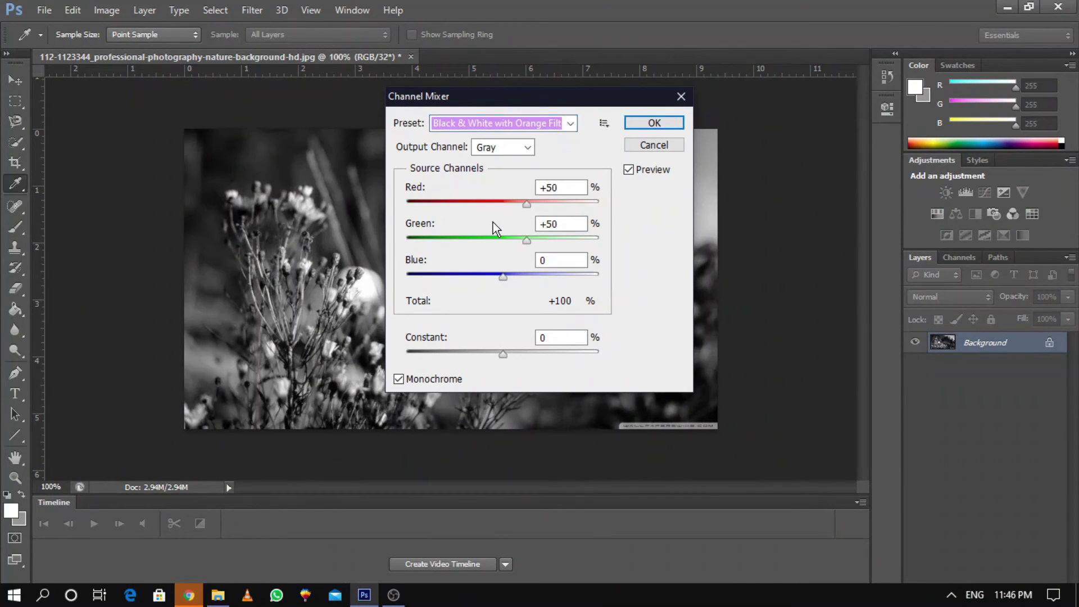
click(497, 152)
click(497, 152)
click(504, 127)
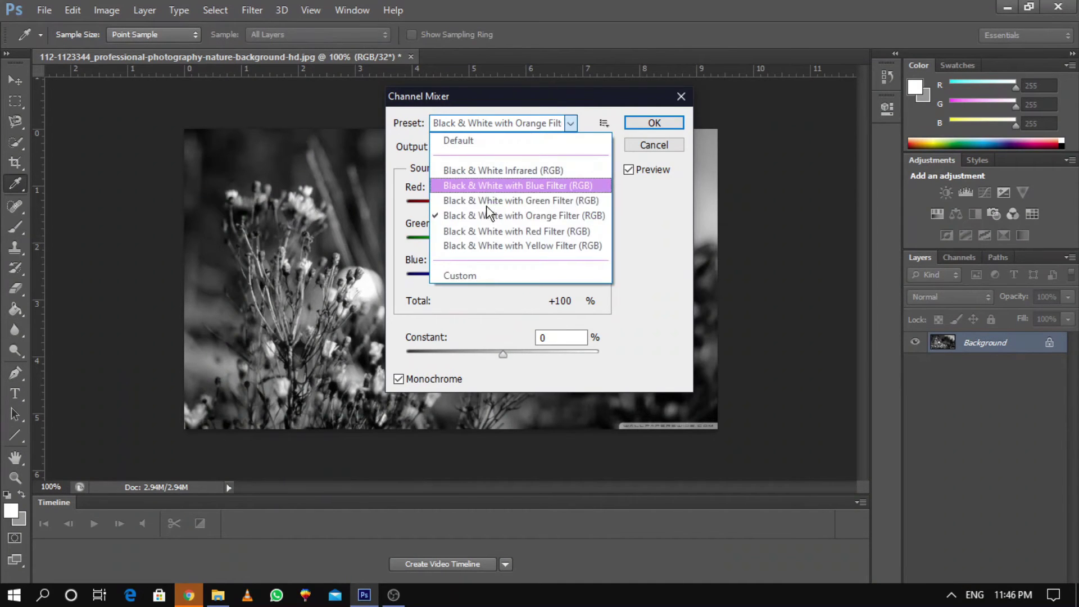
click(485, 230)
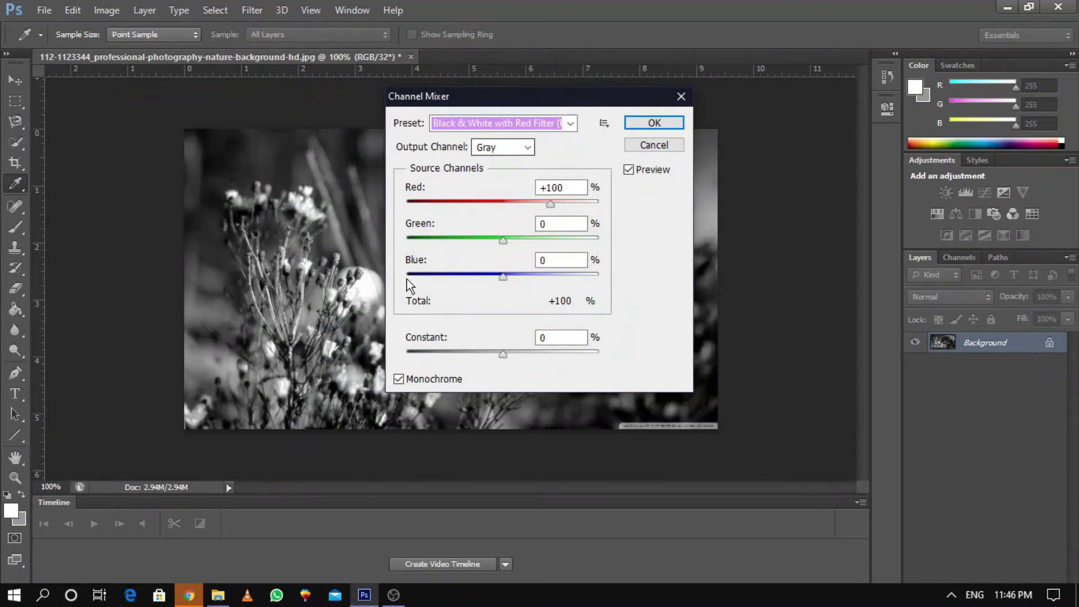
- Try source channel values of -14% red and -128% green in monochrome, and return to the Default preset
mouse_move(501, 207)
mouse_down()
mouse_move(526, 206)
mouse_move(491, 206)
mouse_up()
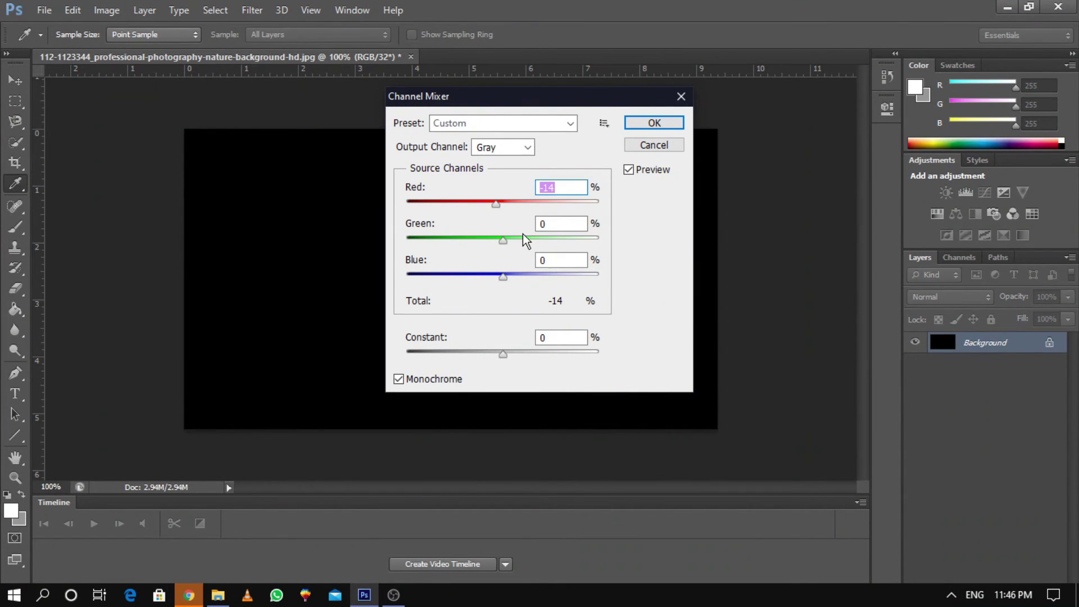
drag(508, 249, 444, 240)
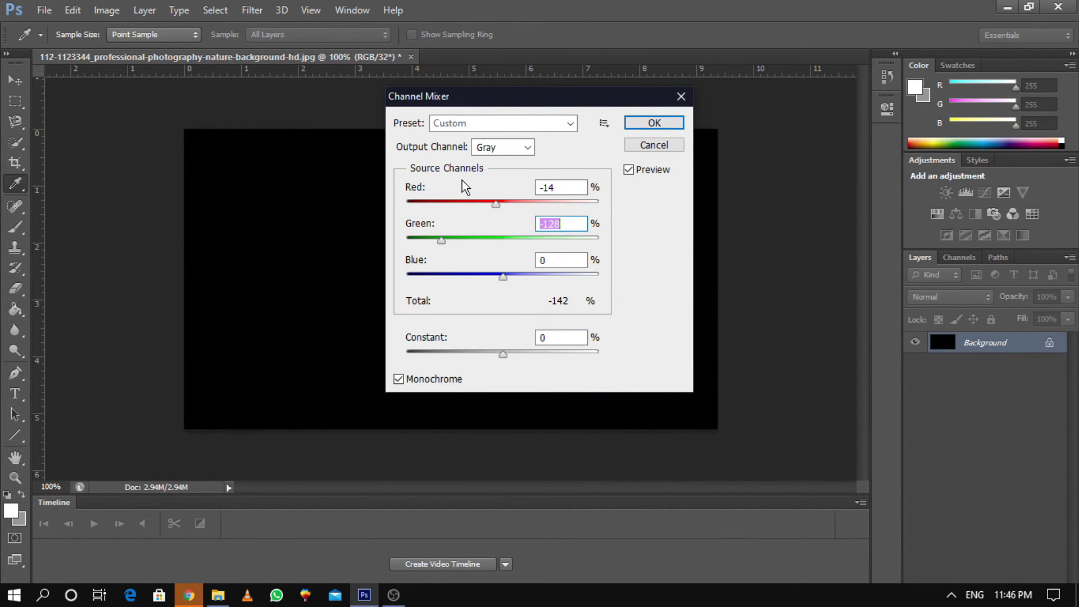
click(482, 125)
click(478, 140)
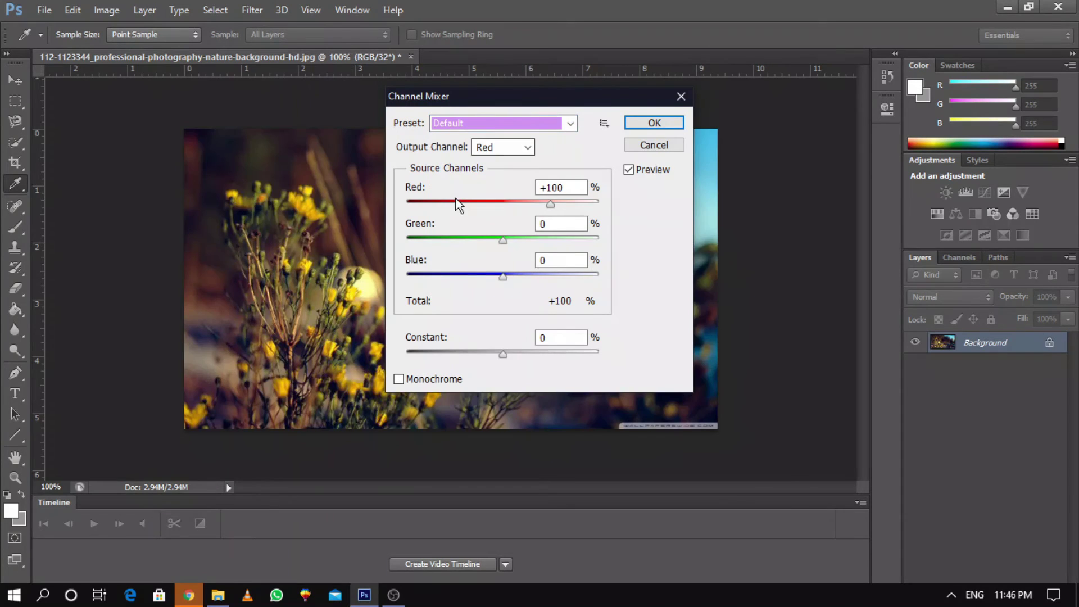
- Try -118% green, +62% blue and a lower constant for the Red output channel, and turn on Monochrome
click(466, 238)
drag(466, 240, 445, 240)
drag(502, 277, 532, 279)
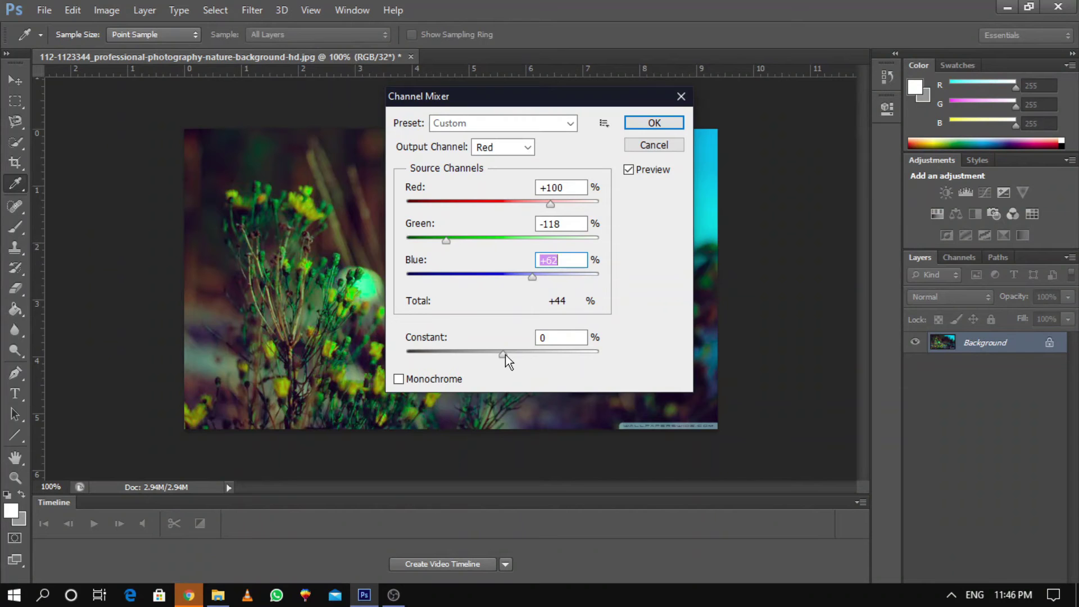
mouse_move(504, 355)
mouse_down()
mouse_move(452, 355)
mouse_move(484, 356)
mouse_up()
click(433, 379)
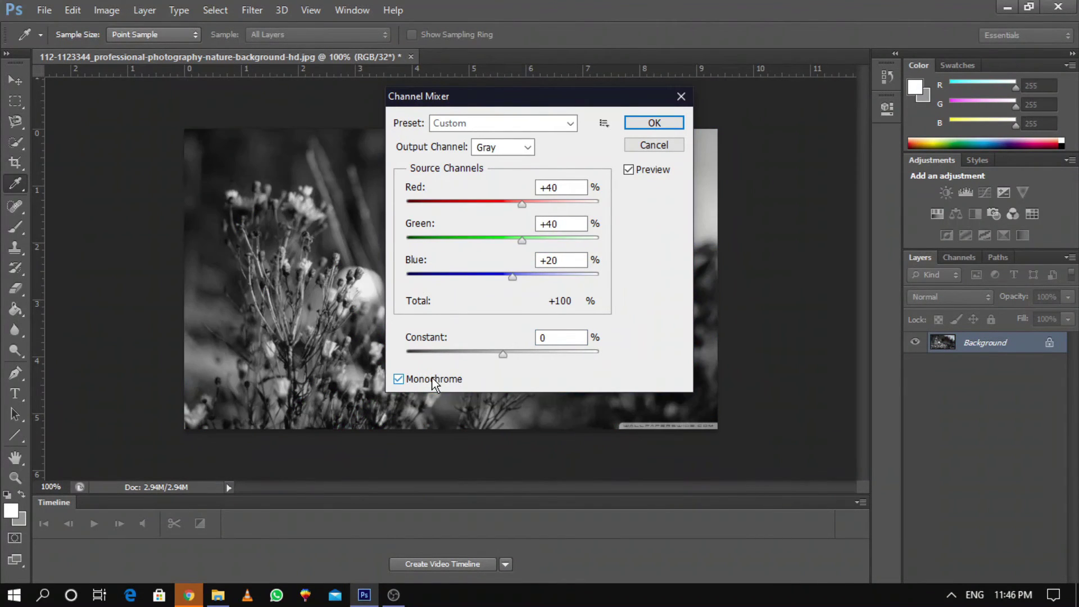
- Toggle the Monochrome option of the Channel Mixer, leave it off, and cancel the adjustment
click(433, 380)
click(434, 380)
click(433, 380)
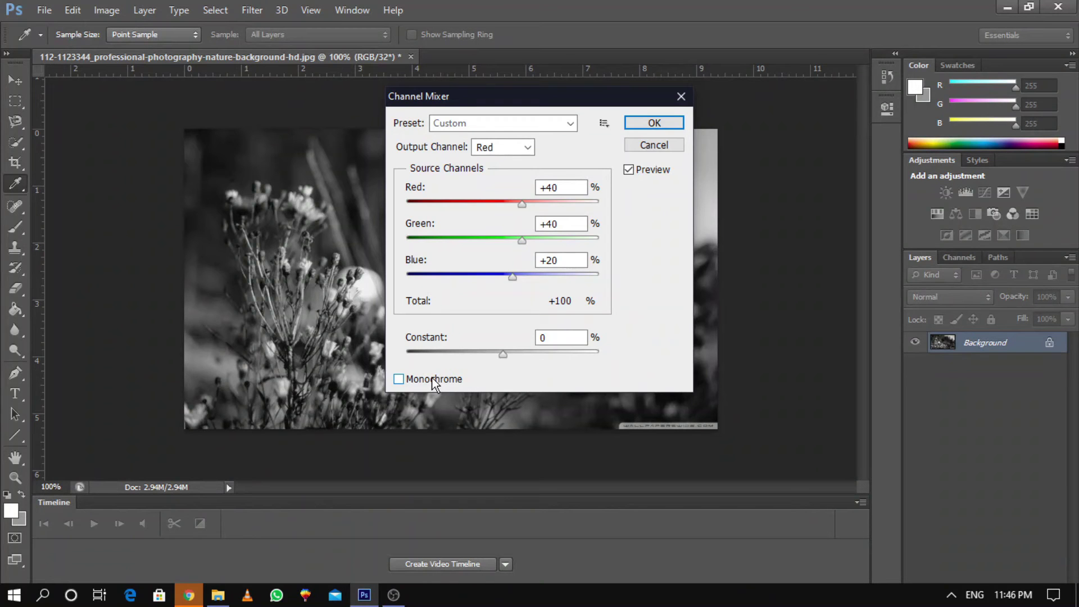
click(653, 145)
key(v)
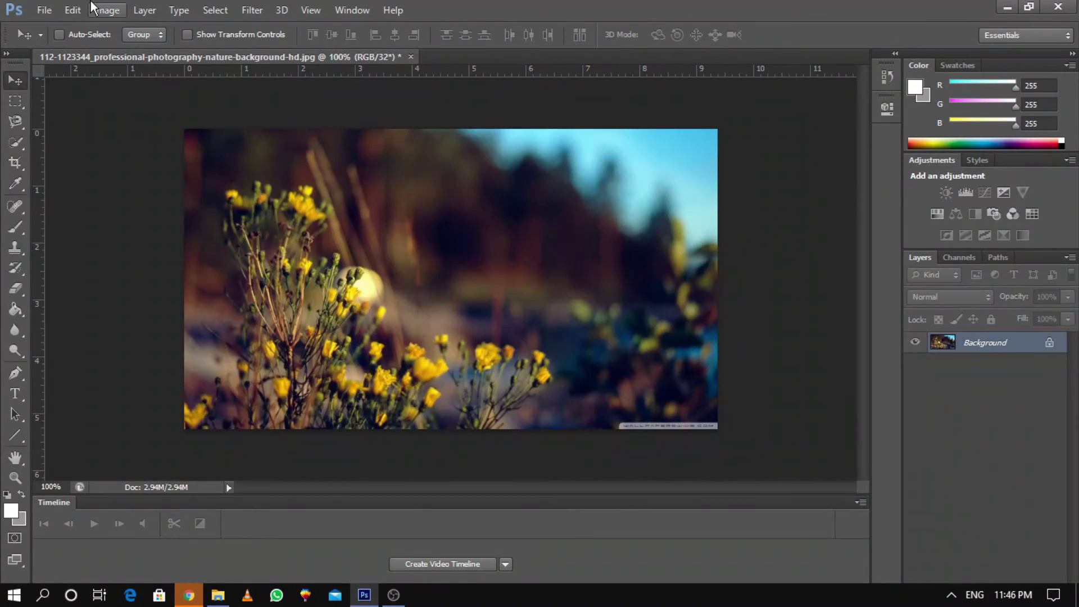
- Try the Abstract and 3DLUT File options of Color Lookup without loading a file, and cancel the adjustment
click(96, 8)
mouse_move(127, 49)
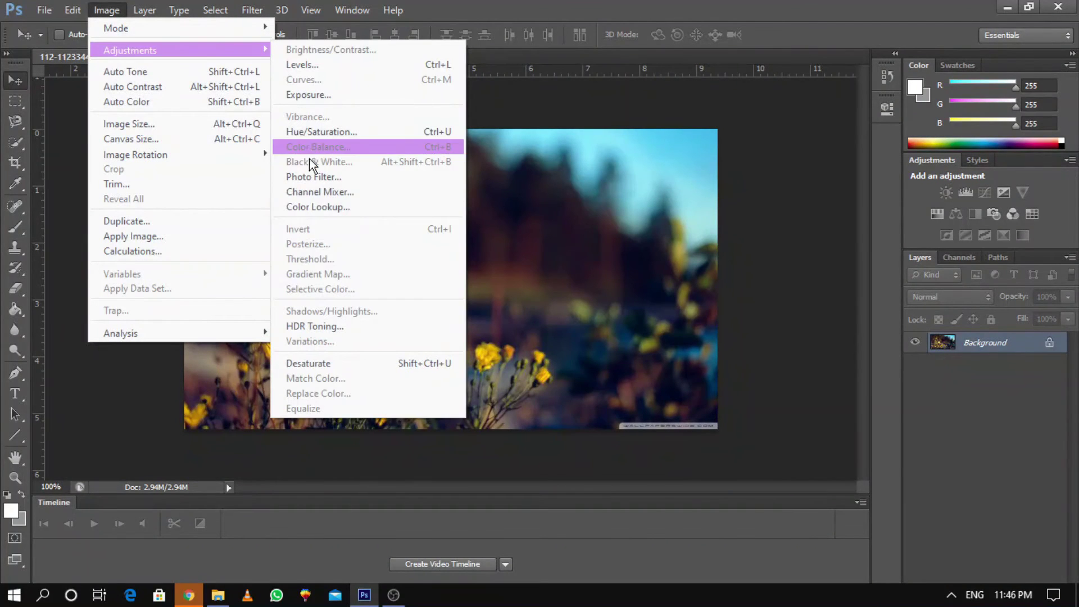
click(308, 205)
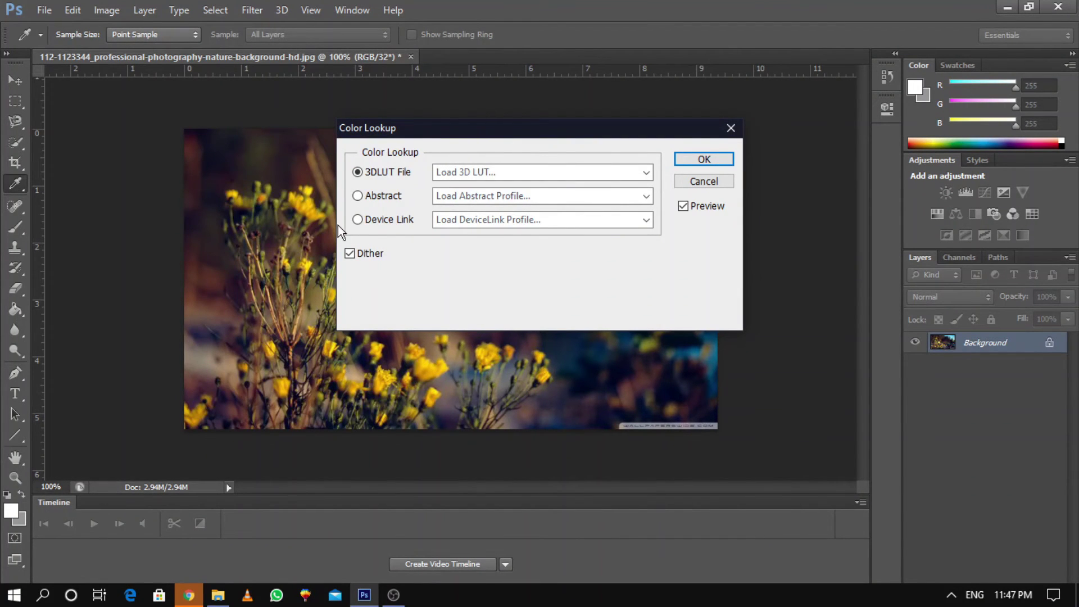
click(366, 198)
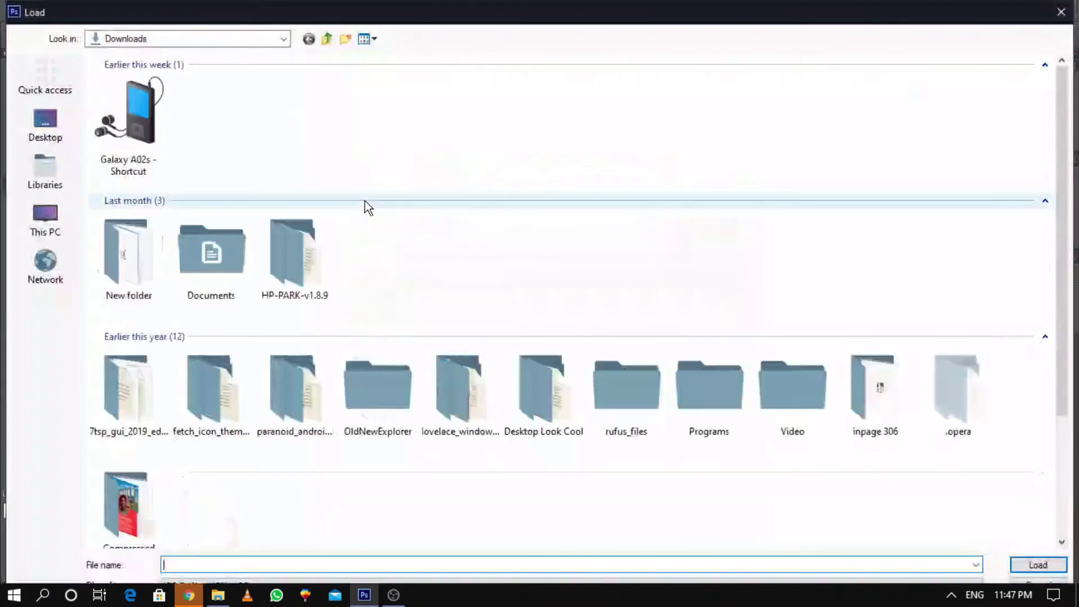
click(1067, 17)
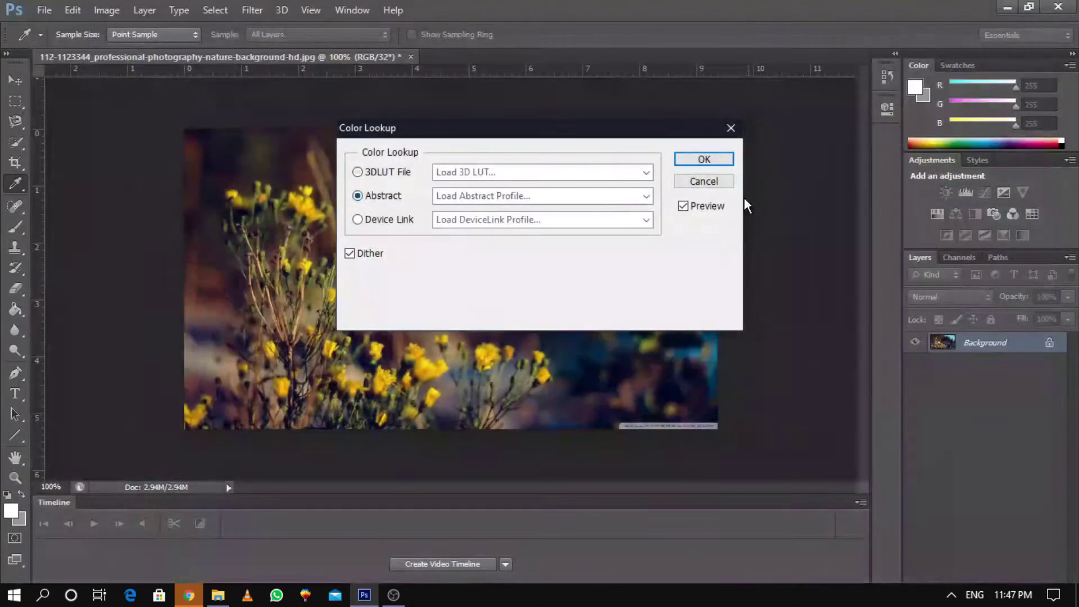
click(392, 172)
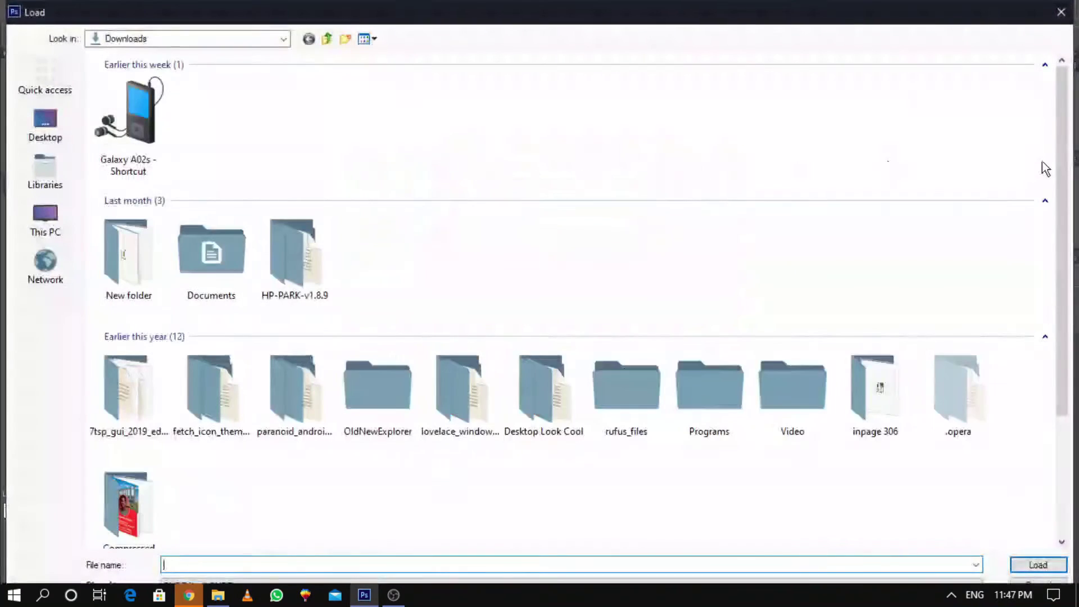
click(1061, 11)
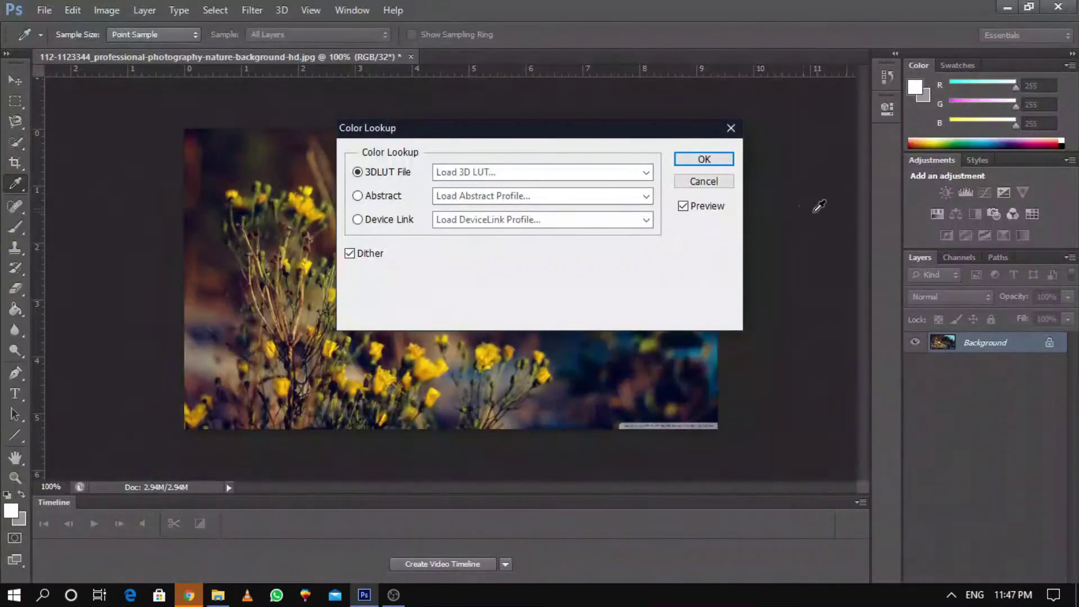
click(704, 182)
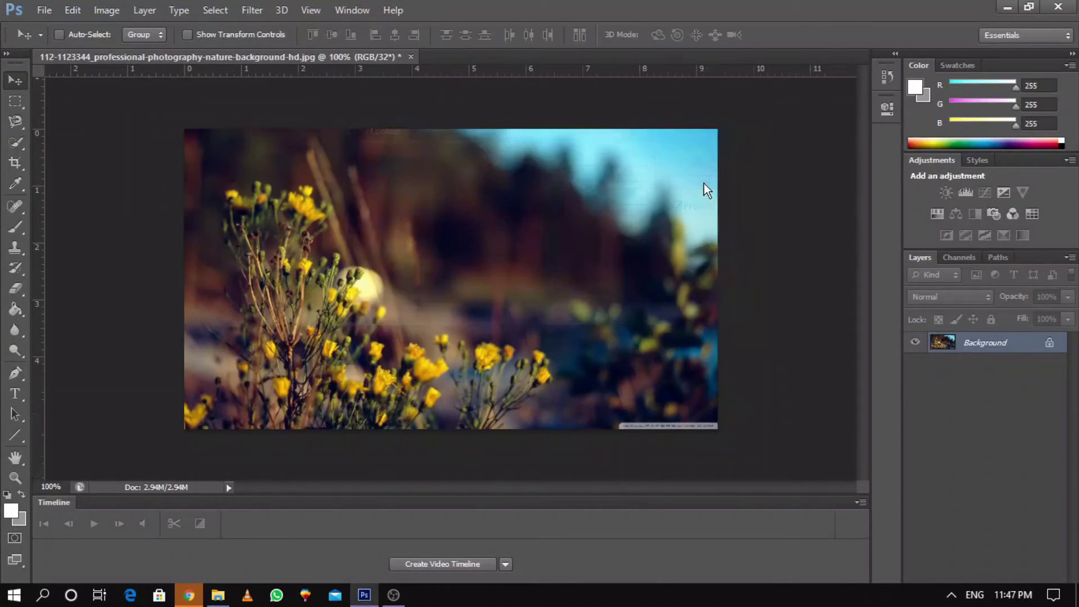
- Open HDR Toning, uncover the photo, and try the City Twilight, Monochromatic Low Contrast and Photorealistic presets
click(107, 10)
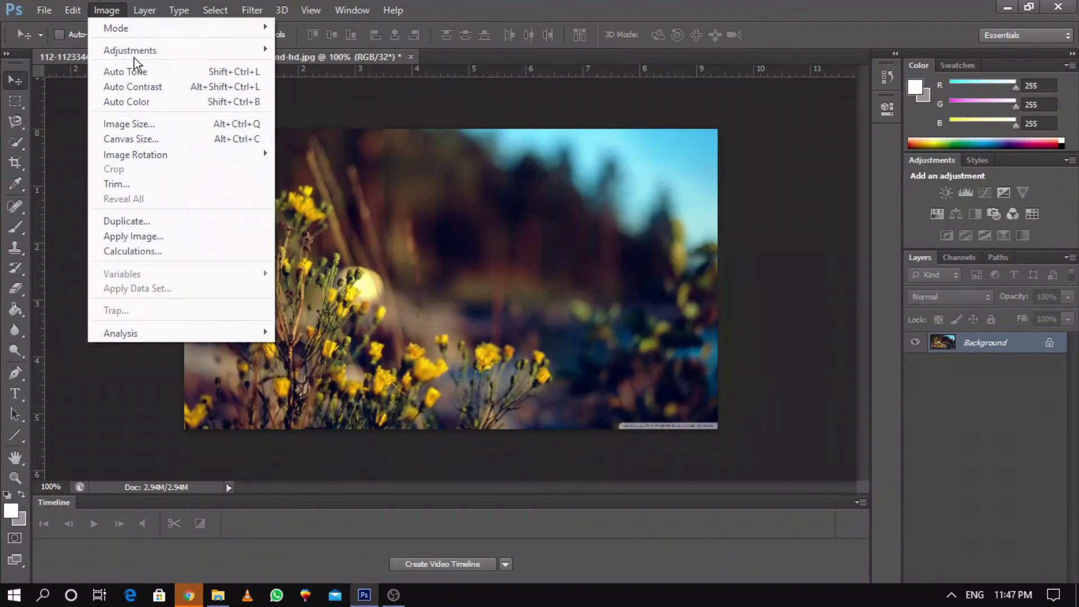
mouse_move(143, 53)
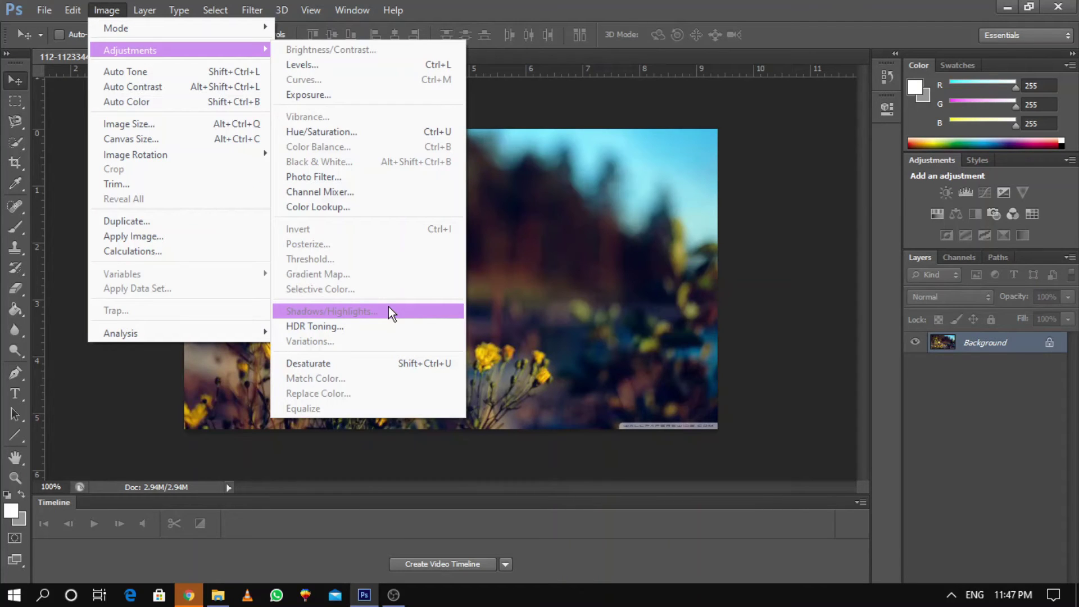
click(356, 326)
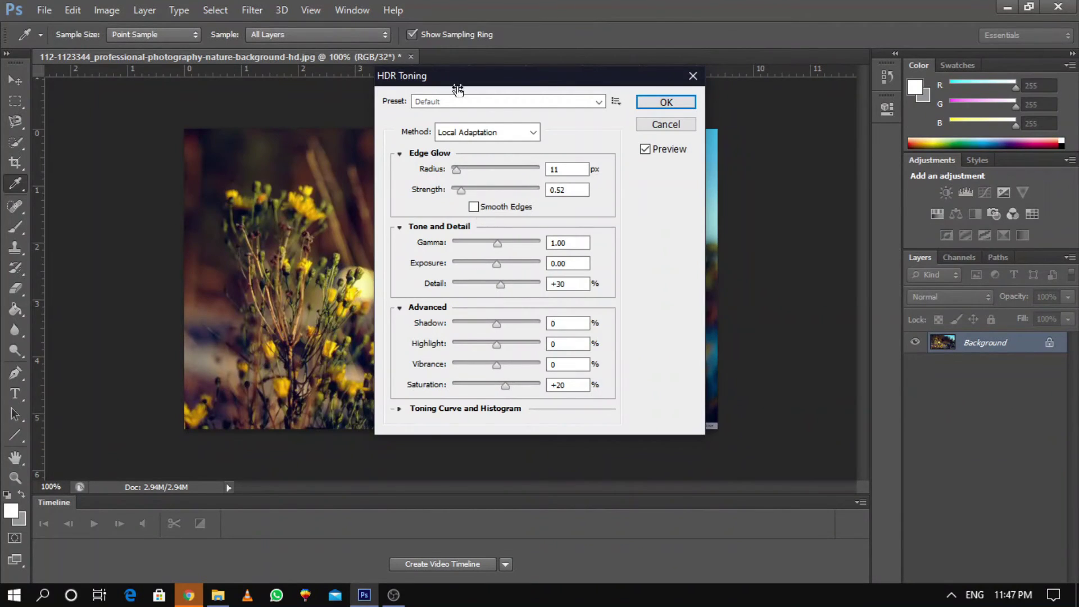
drag(435, 81, 606, 101)
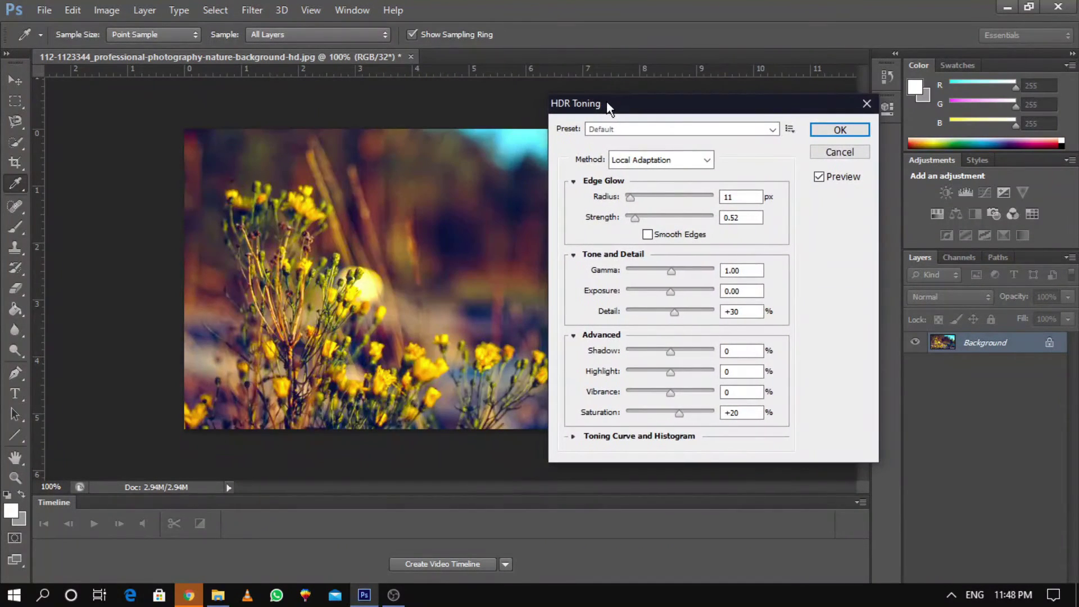
click(678, 128)
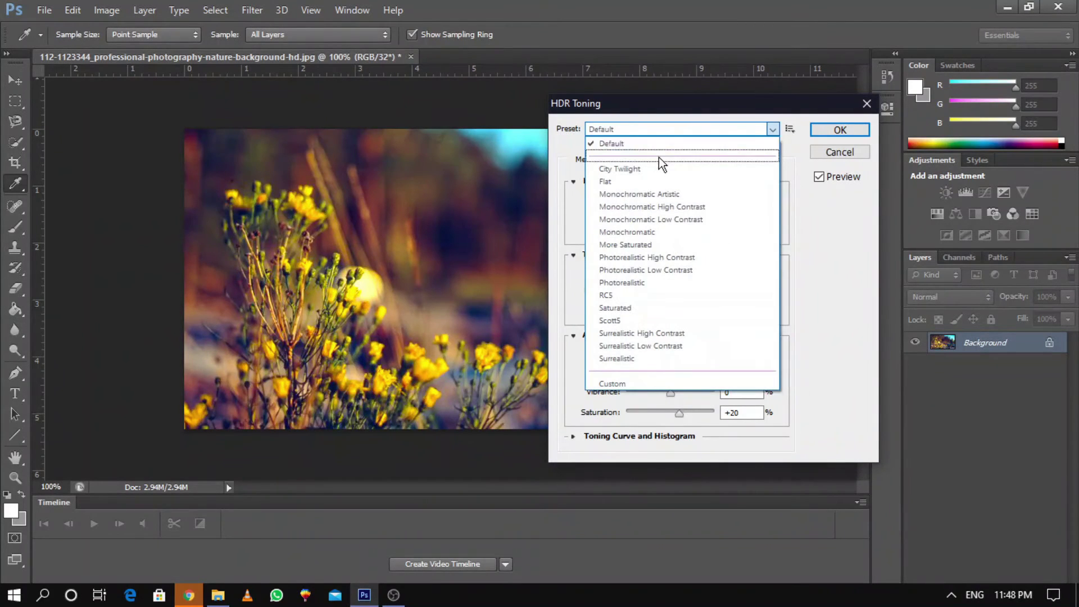
click(649, 165)
click(662, 132)
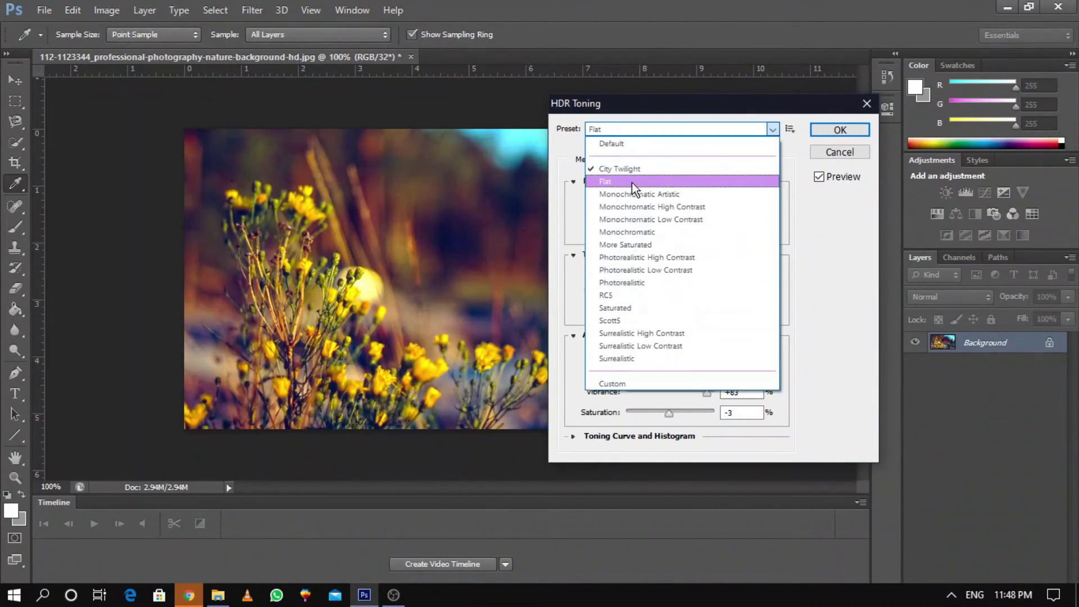
click(627, 218)
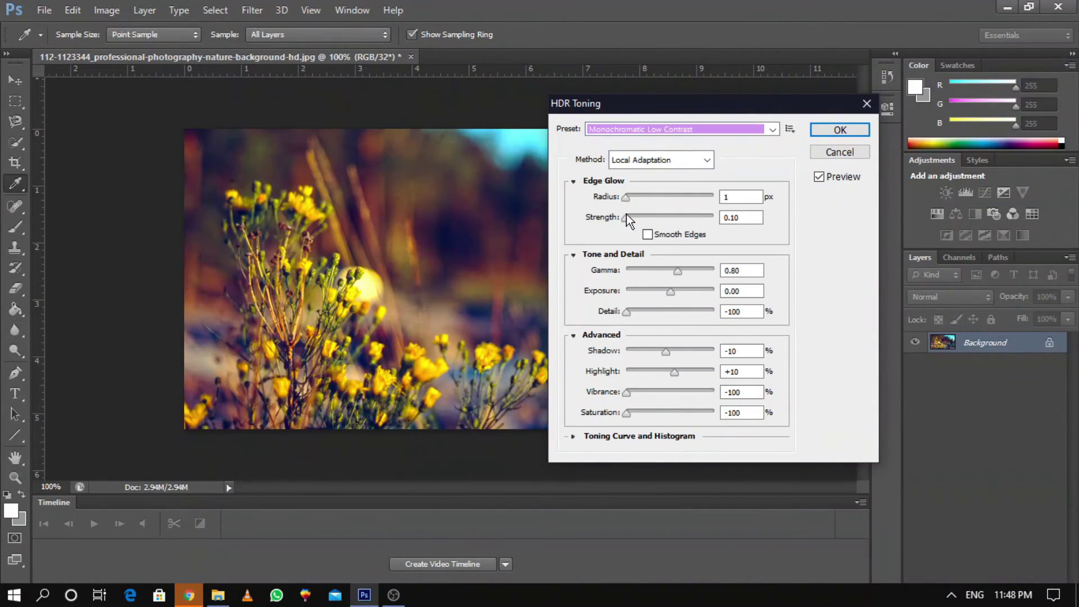
click(665, 130)
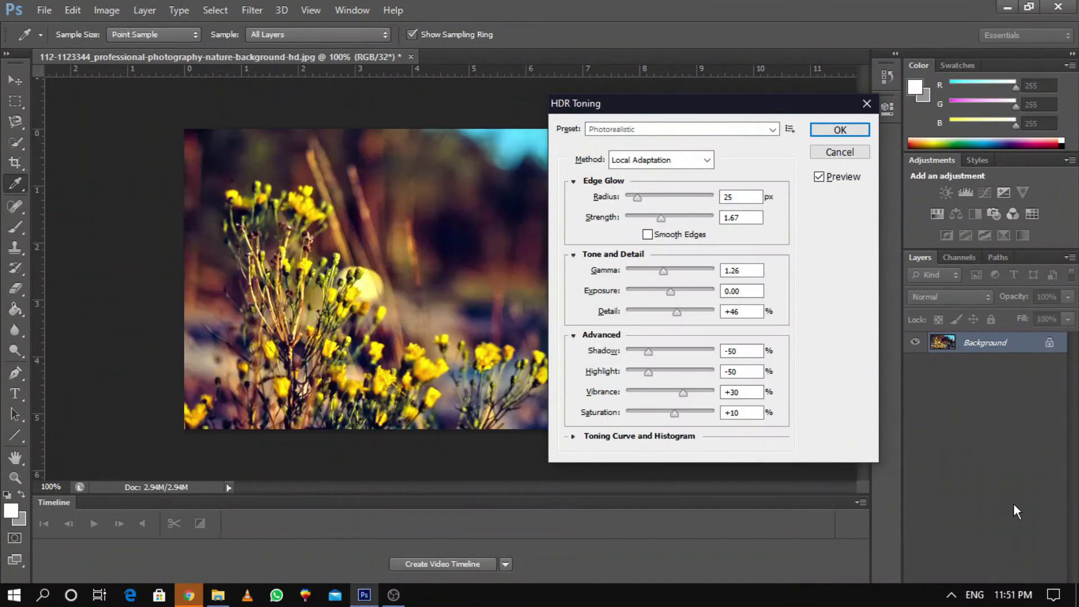
- Try the Monochromatic and Photorealistic Low Contrast presets of HDR Toning
click(696, 126)
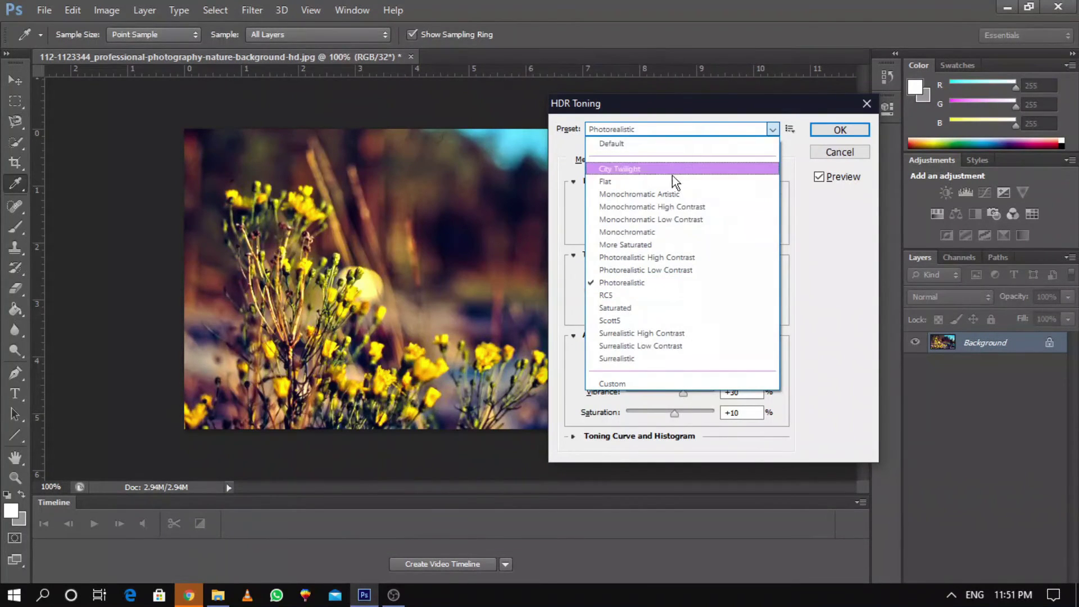
click(650, 231)
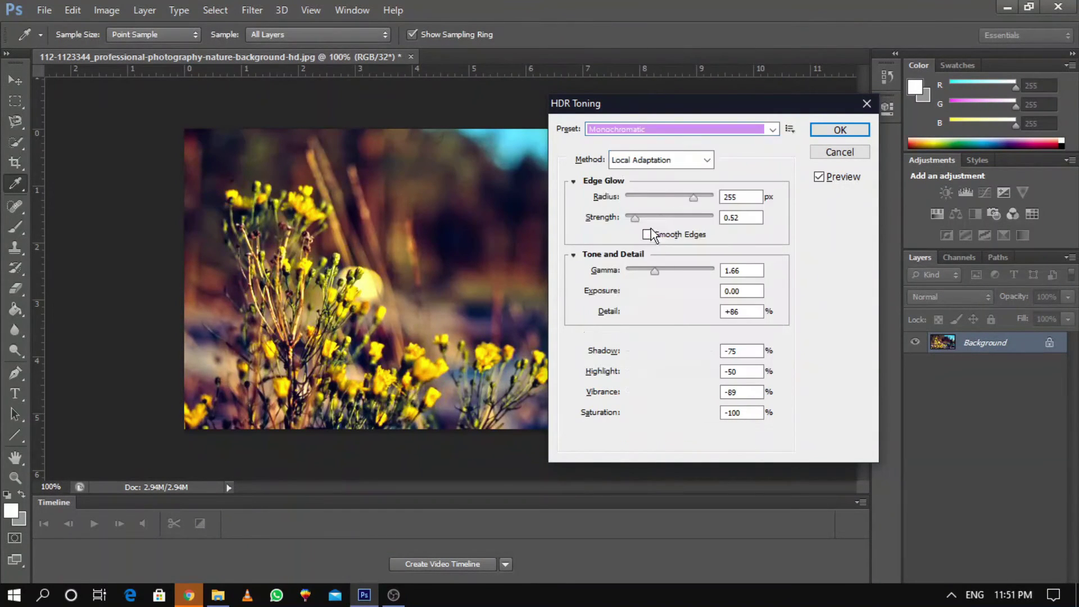
click(685, 129)
click(661, 269)
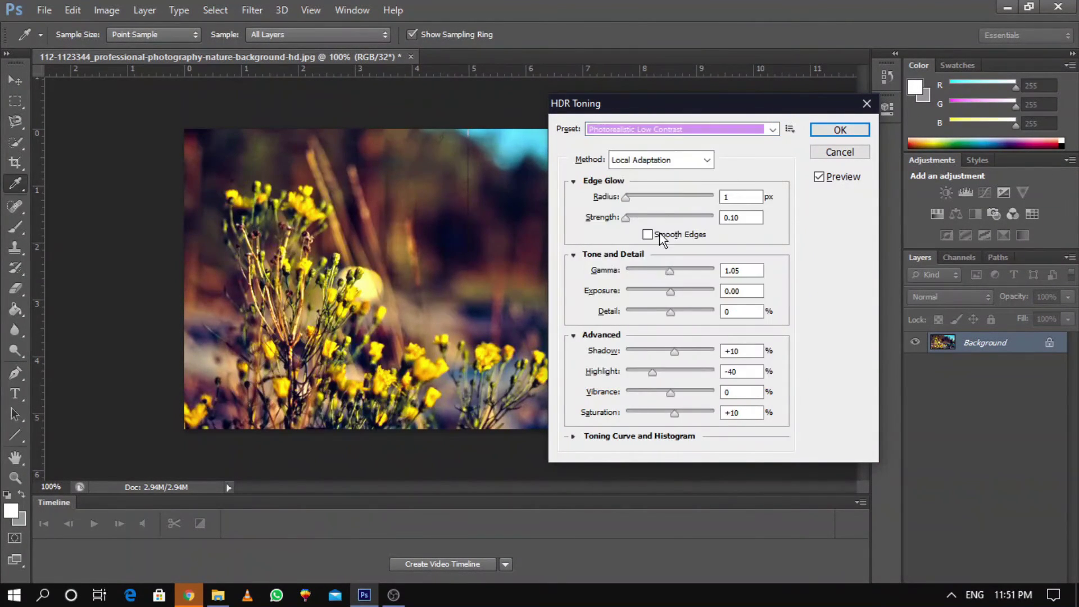
- Try the Highlight Compression and Equalize Histogram toning methods, and return to Local Adaptation
click(674, 156)
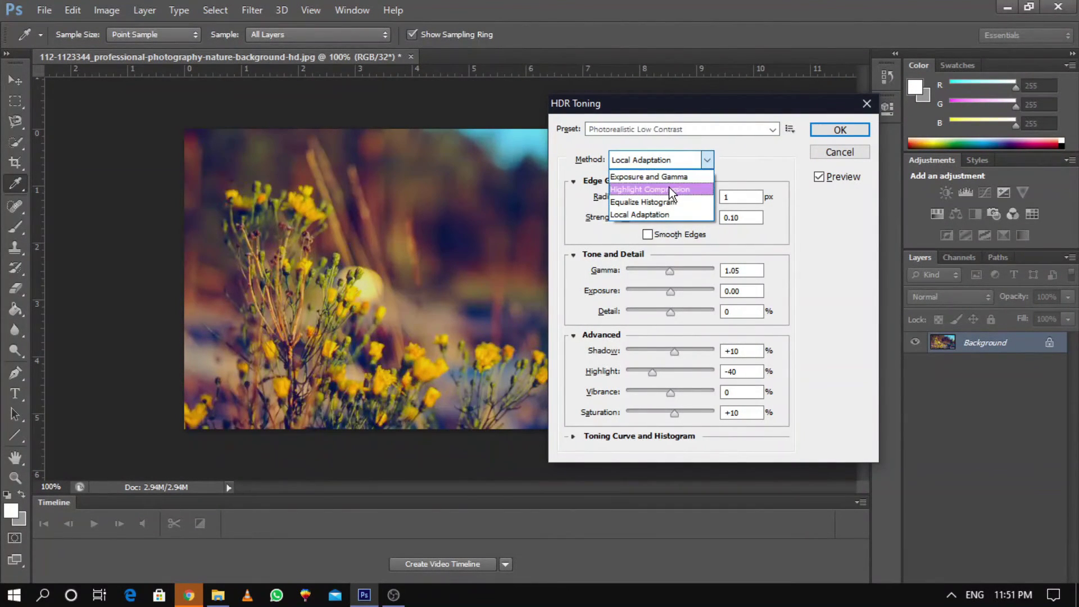
click(669, 189)
click(696, 163)
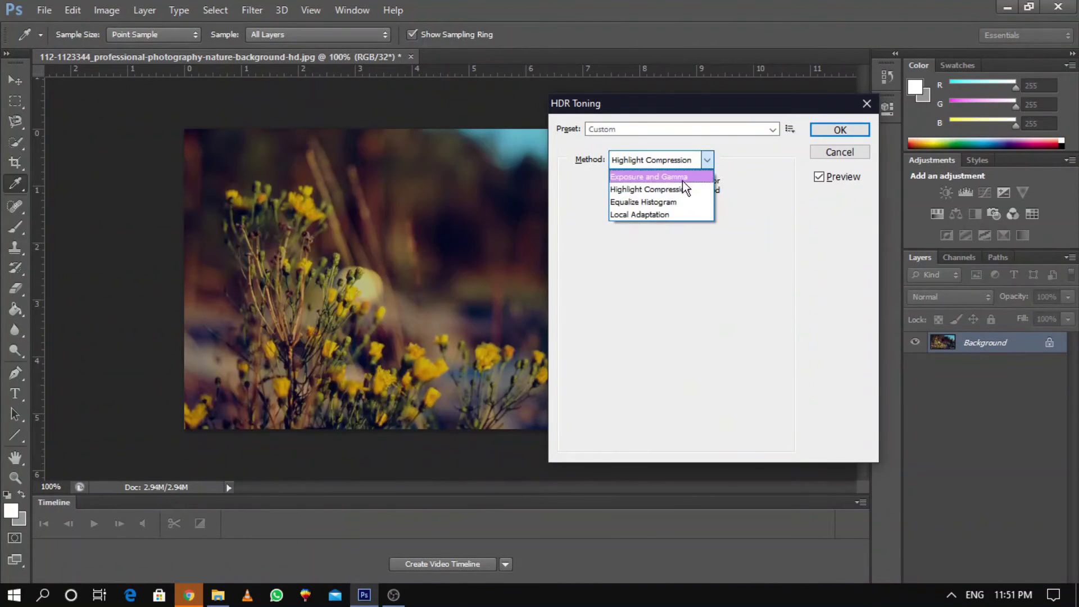
click(674, 204)
click(707, 161)
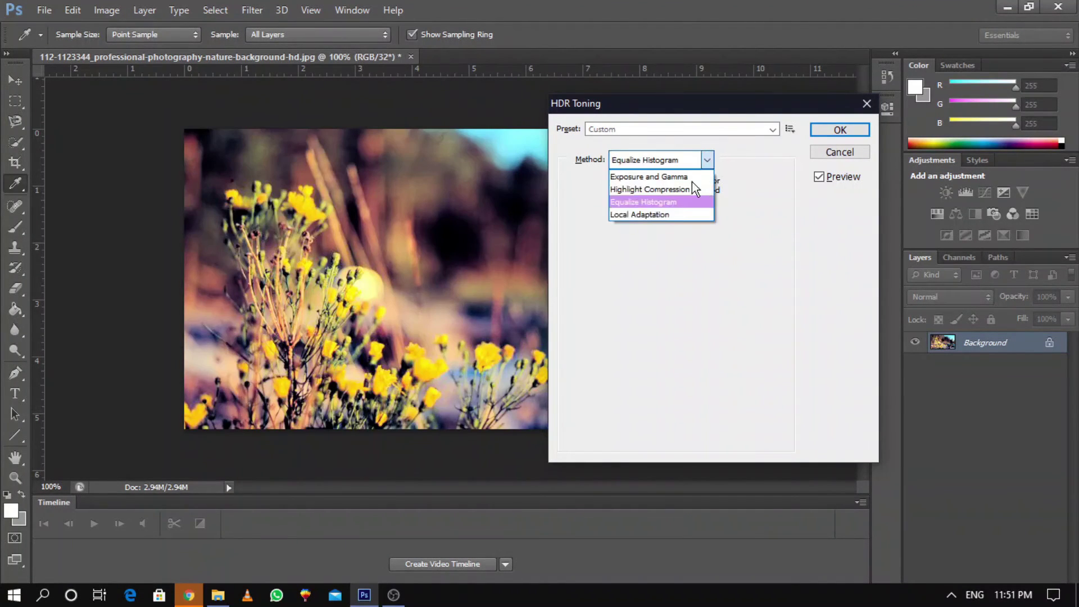
click(673, 215)
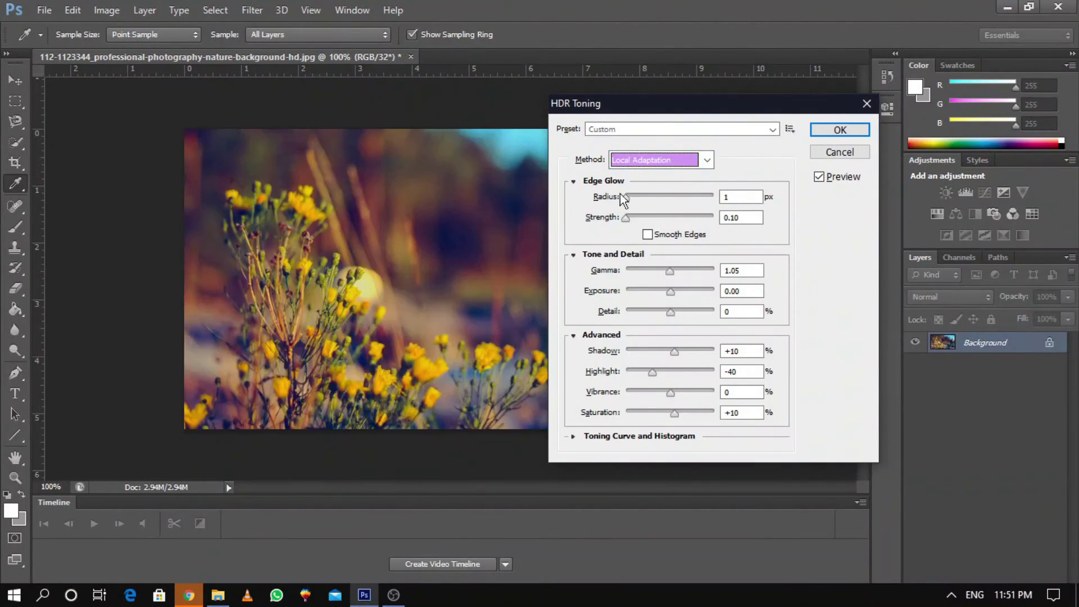
- Try an edge glow radius of 32 px with a higher strength, and return to the Default preset
drag(625, 195, 642, 198)
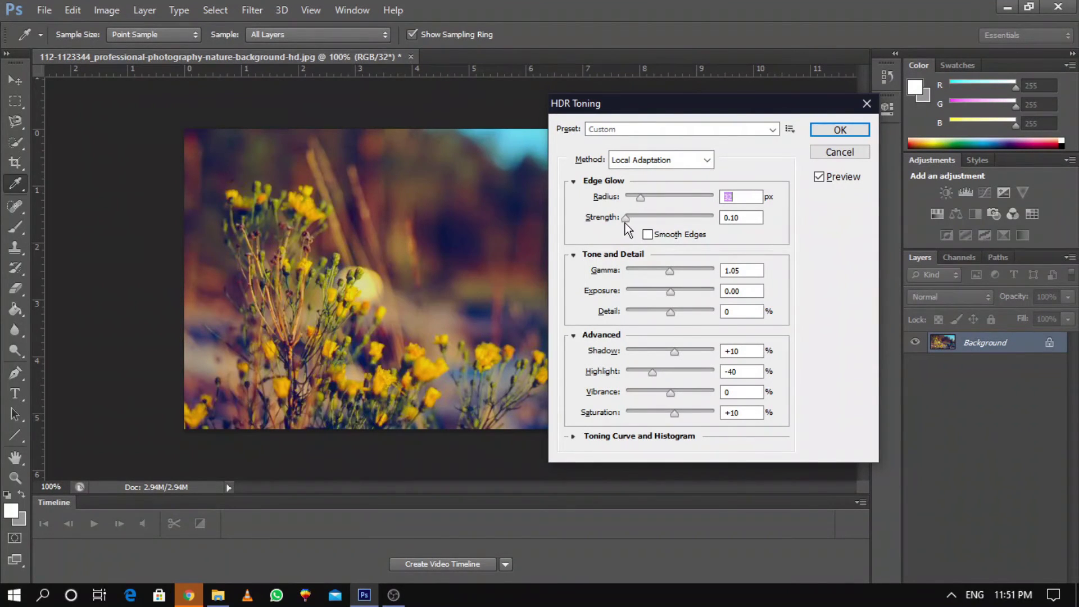
key(Tab)
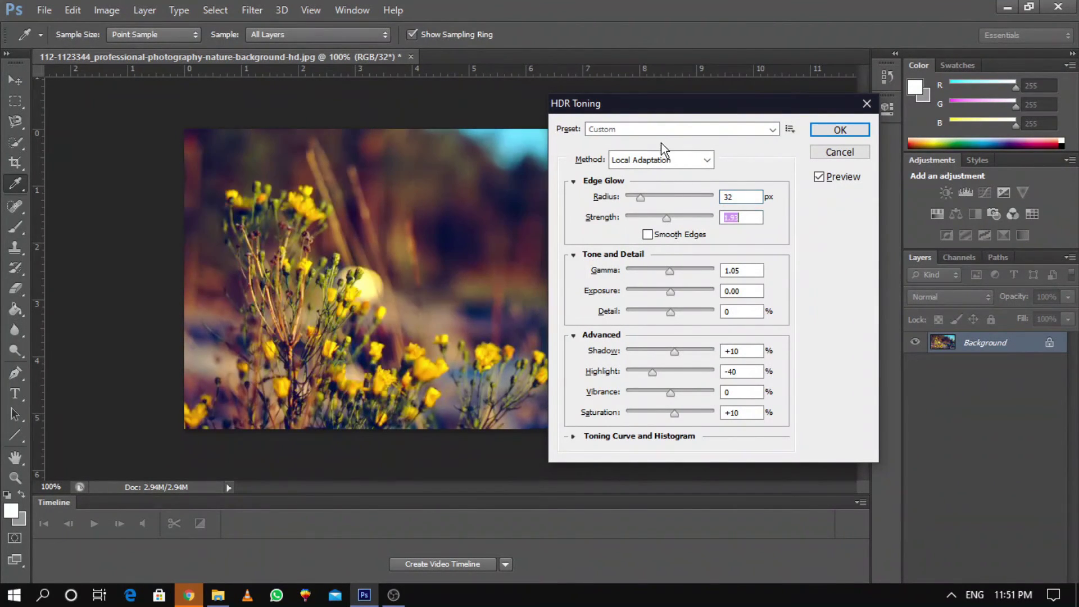
click(651, 129)
click(644, 144)
- Set the edge glow radius to 87 px and strength to 1.08, and turn on Smooth Edges
drag(636, 197, 659, 199)
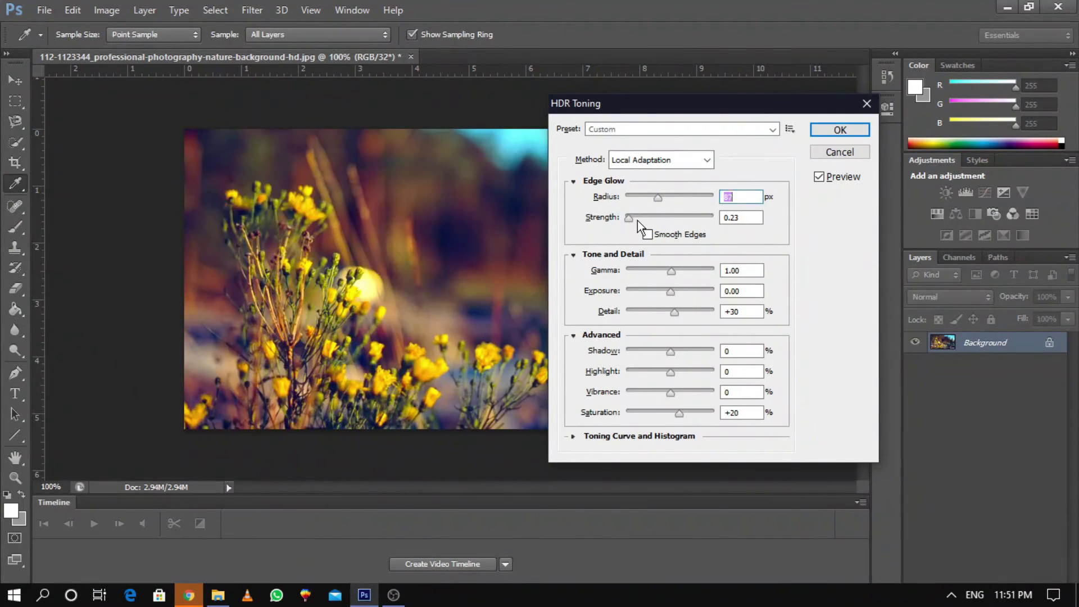
click(646, 220)
click(648, 235)
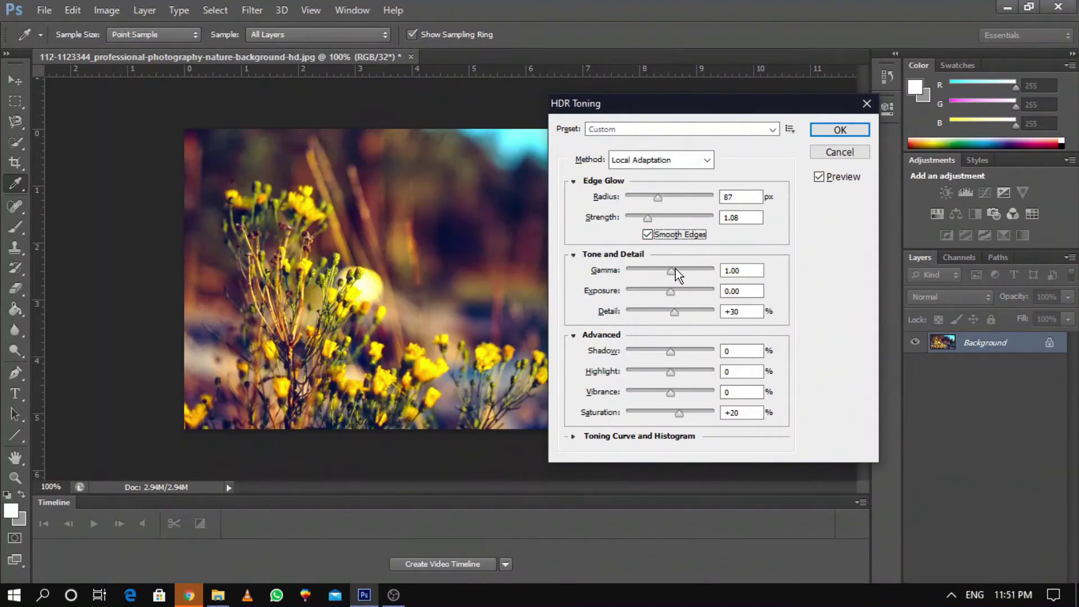
- Try gamma 2.40, exposure -2.21, detail +132%, shadow -42%, highlight +42%, vibrance -35% and saturation +100%, and cancel HDR Toning
drag(669, 271, 650, 296)
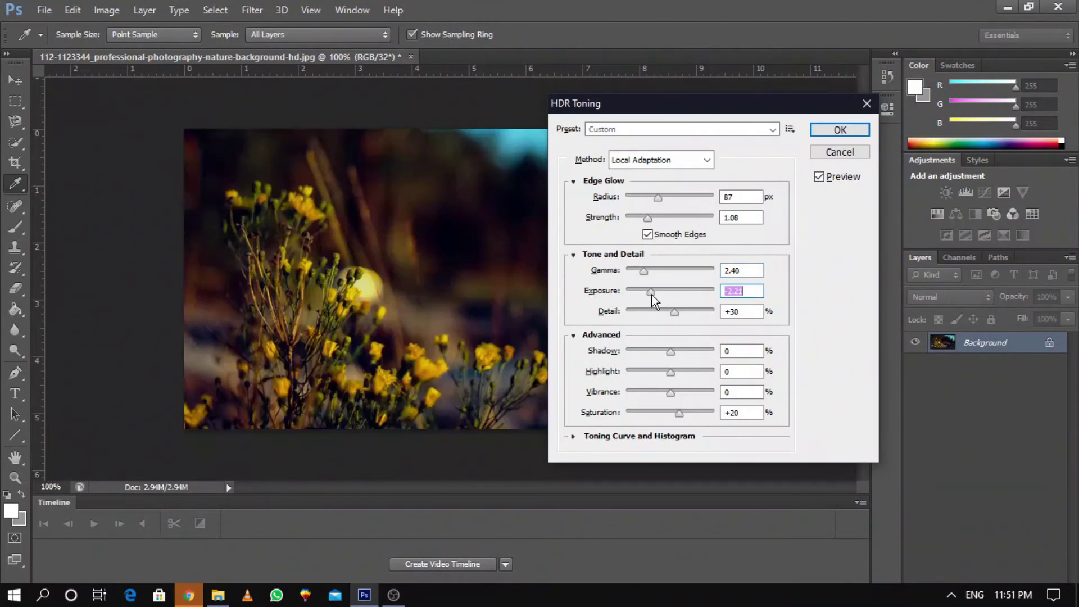
click(693, 310)
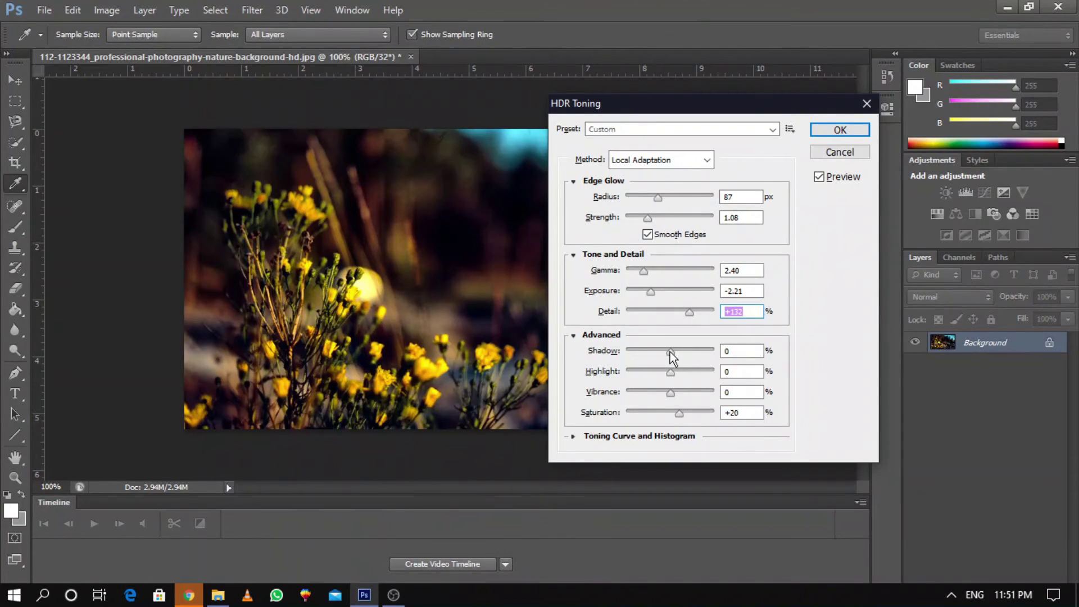
drag(670, 350, 717, 412)
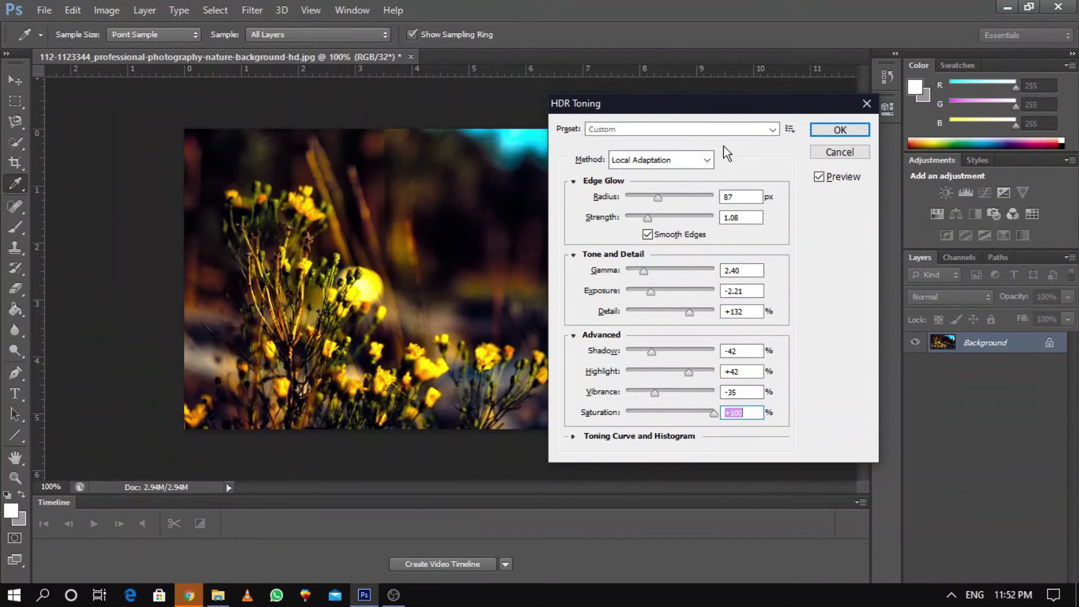
drag(675, 115, 634, 112)
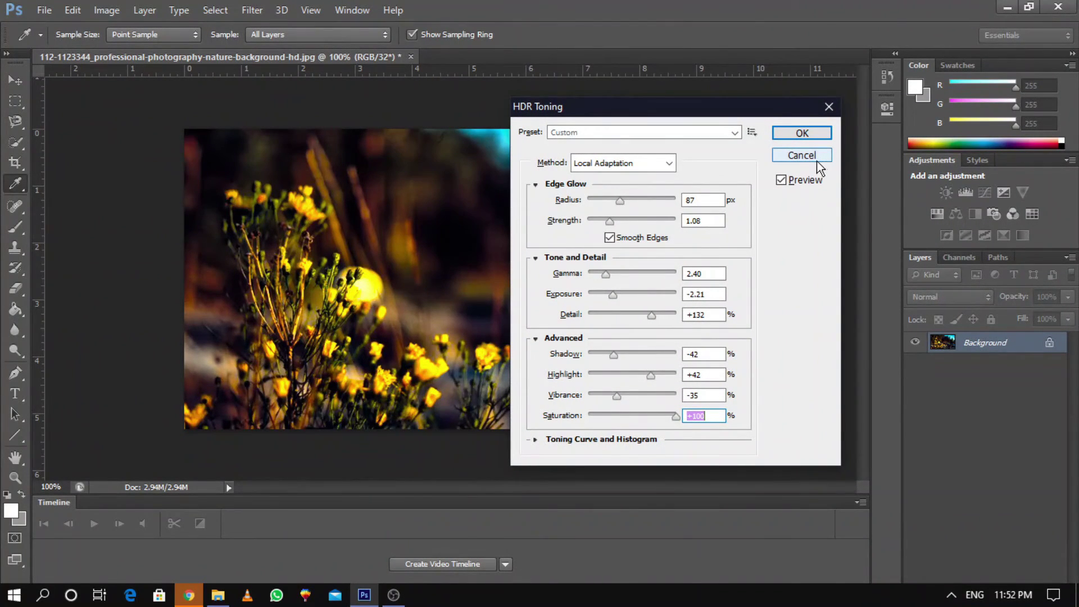
click(802, 156)
- Desaturate the photo on the Background layer
click(107, 5)
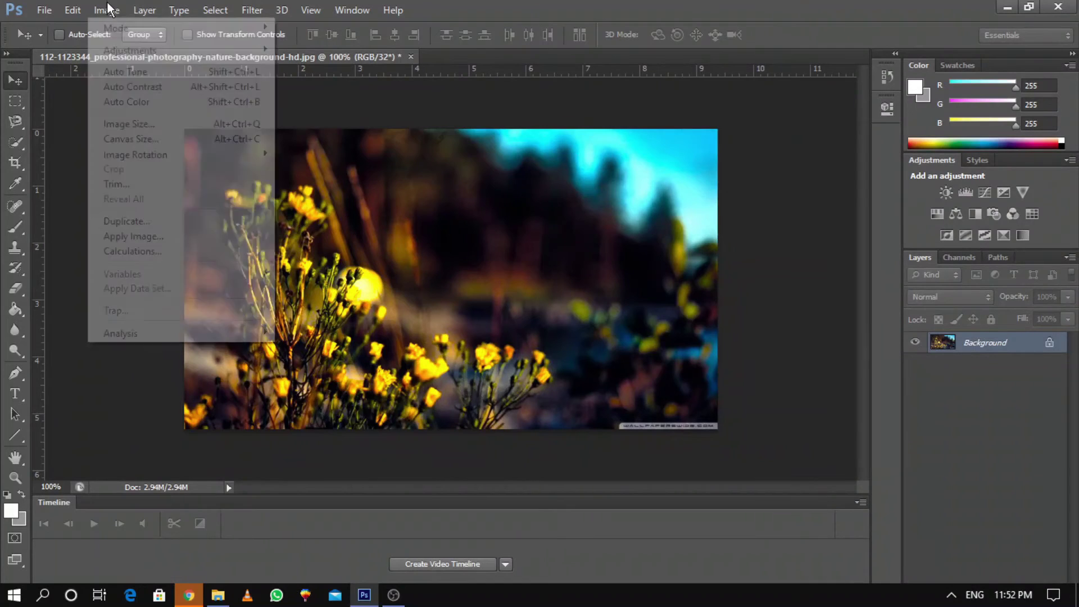
mouse_move(108, 51)
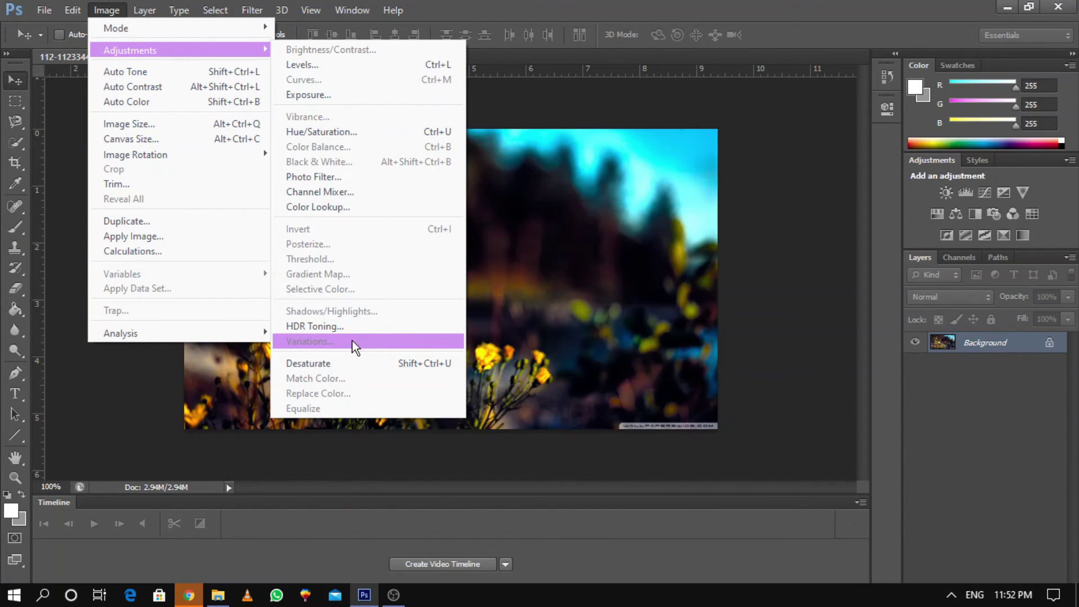
click(325, 362)
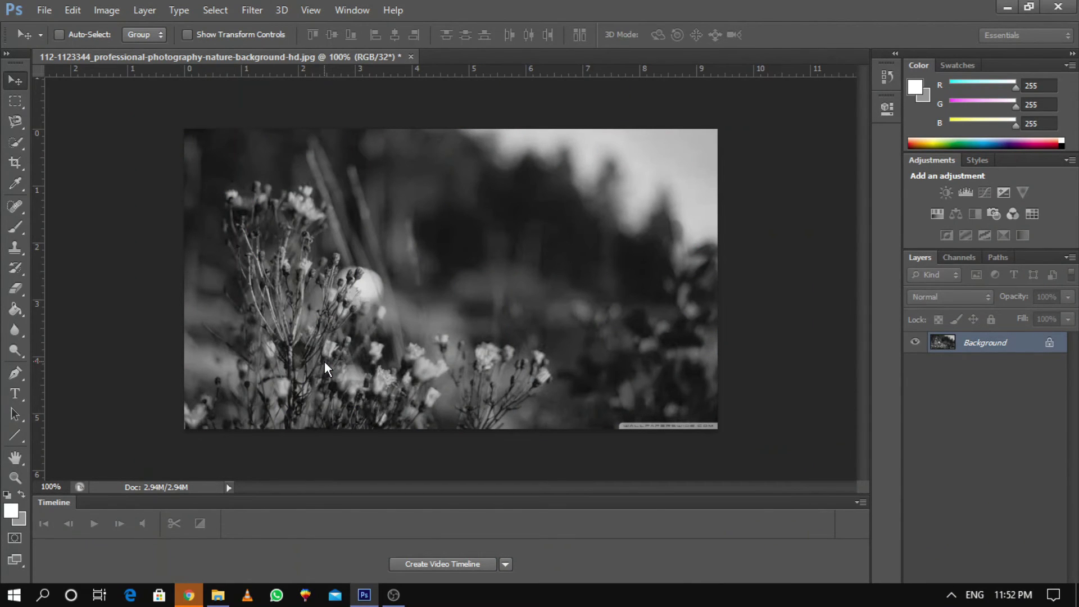
- Undo the desaturation and apply Auto Tone to the photo
key(ctrl+z)
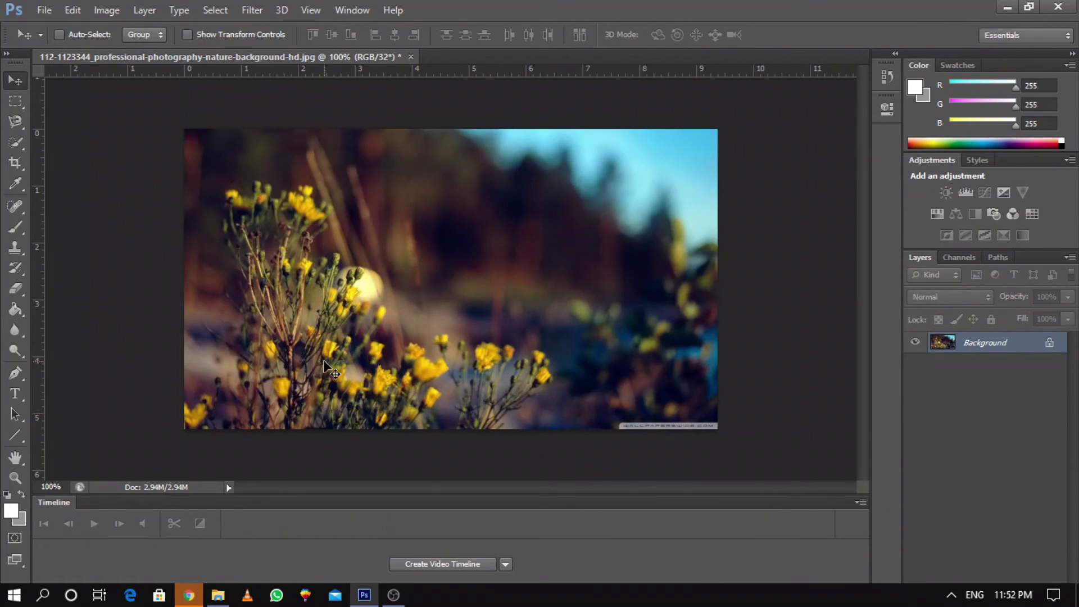
click(93, 8)
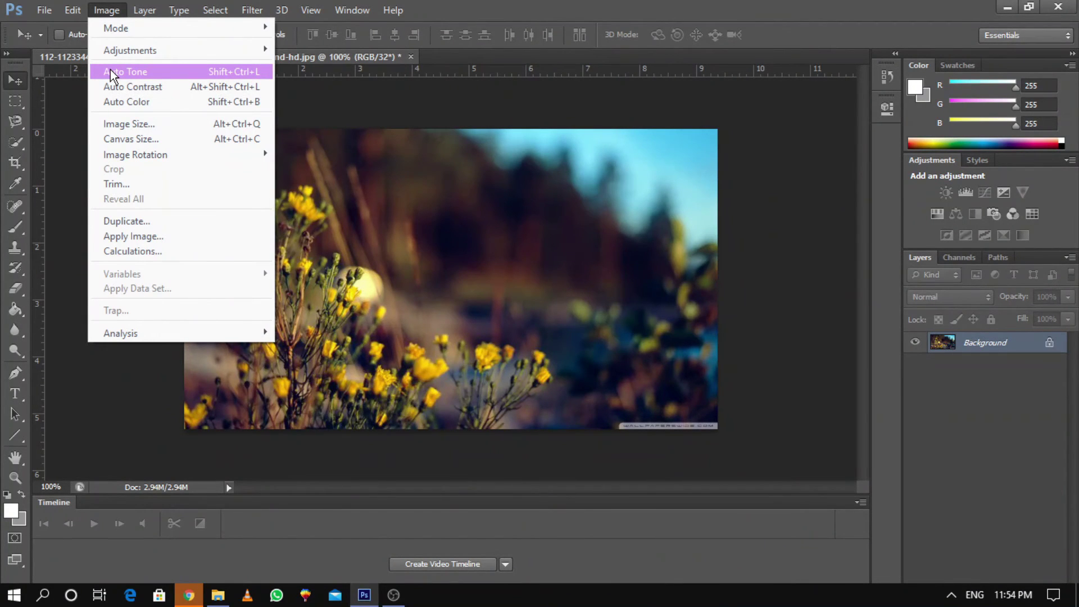
click(167, 79)
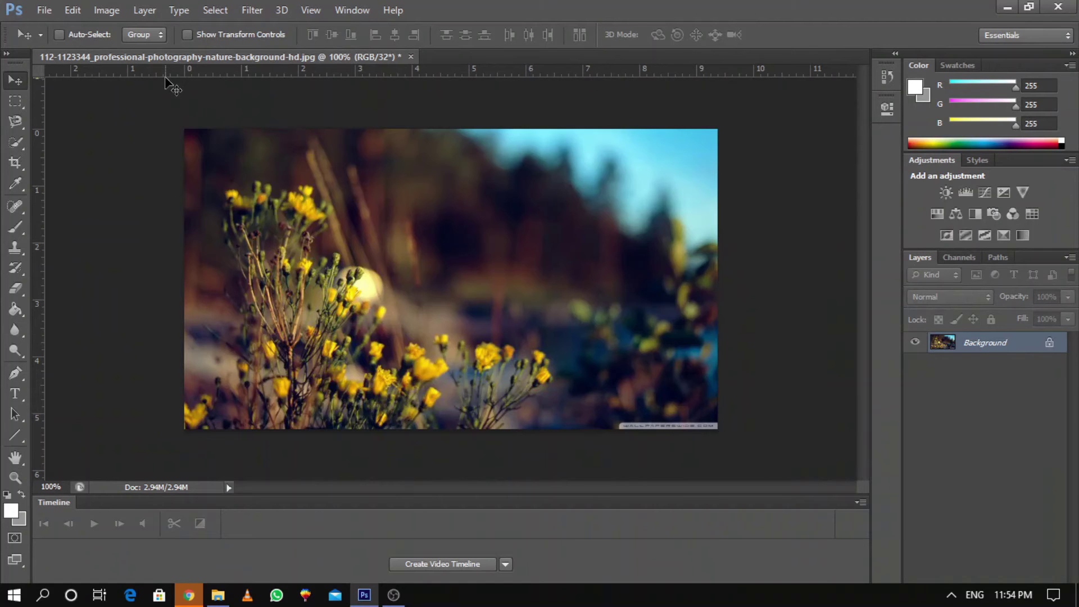
- Apply Auto Contrast and Auto Color to the photo
click(107, 10)
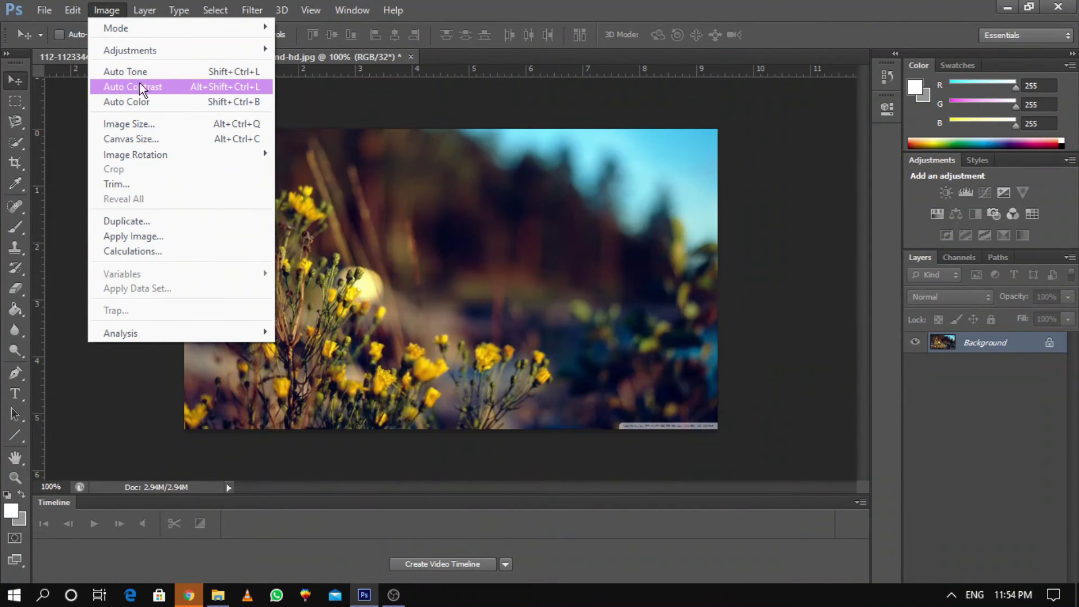
click(265, 90)
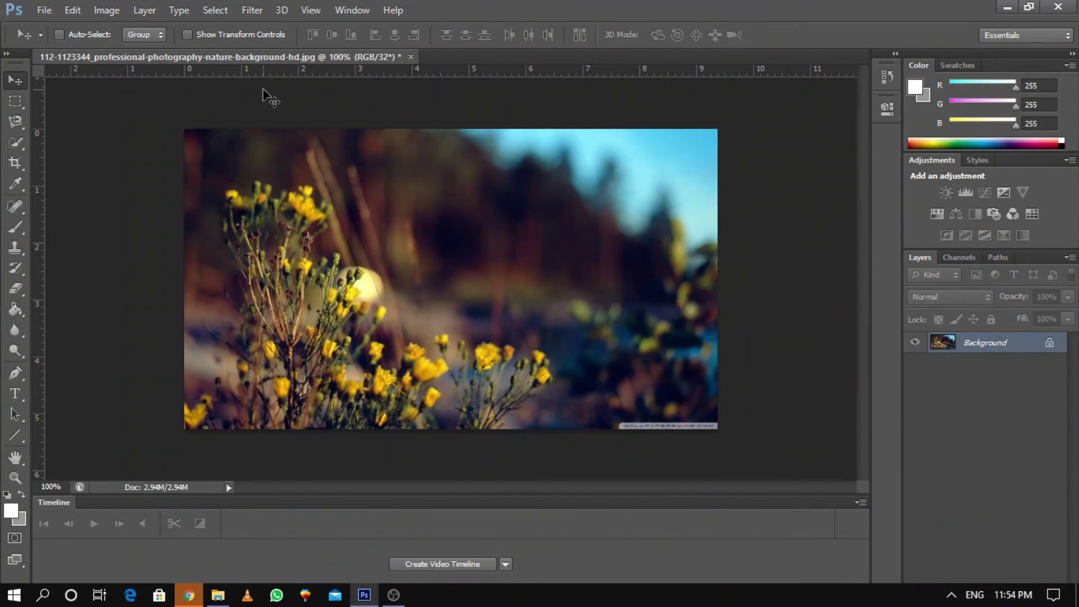
click(104, 10)
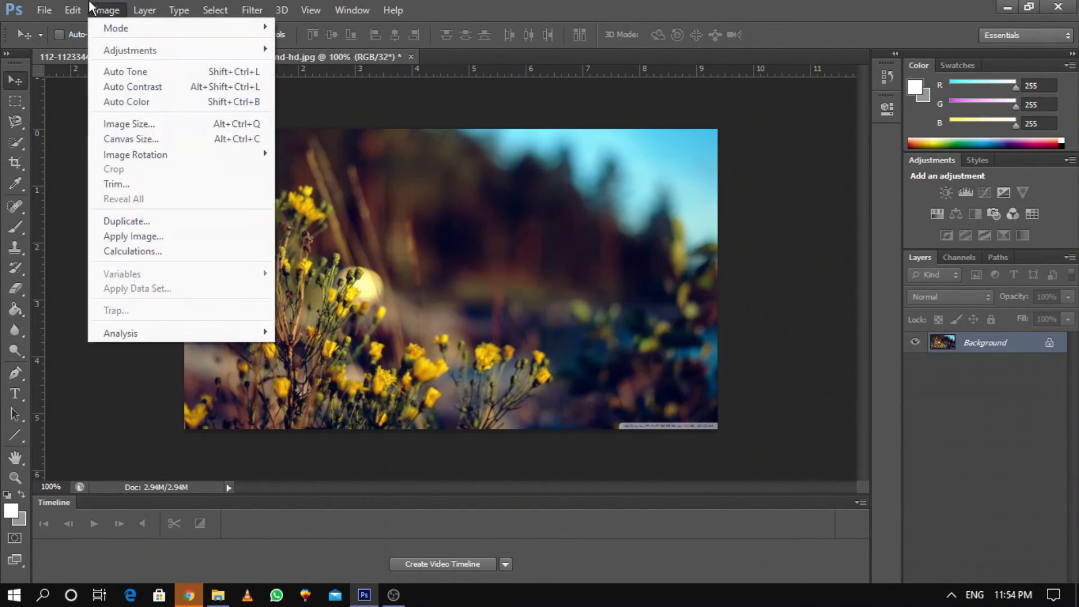
click(160, 107)
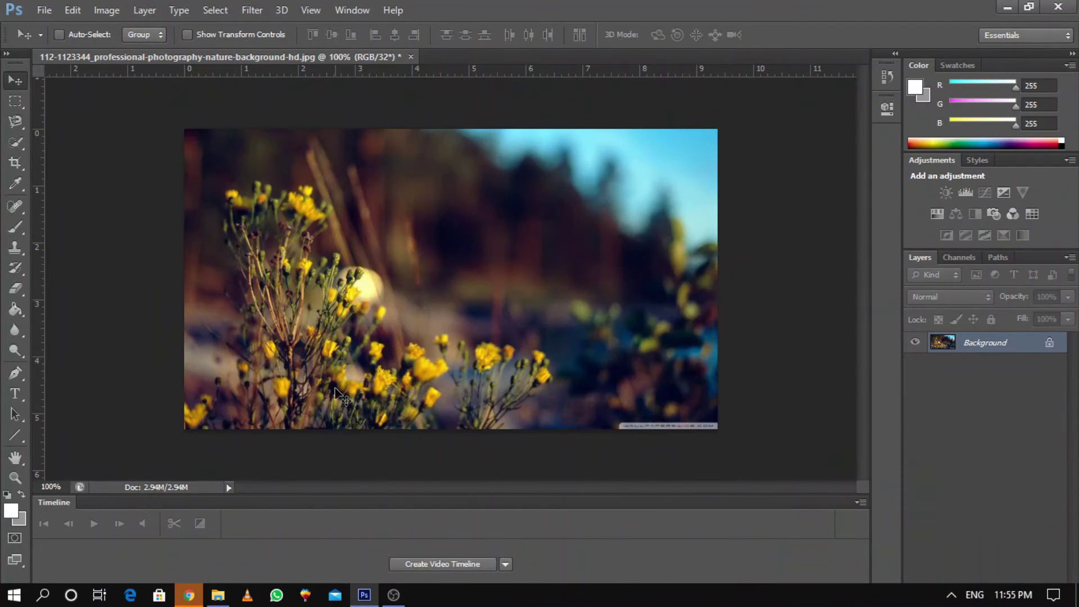
- Open Image Size, review the document width units, and set the pixel width to 1280 with proportions constrained
click(106, 9)
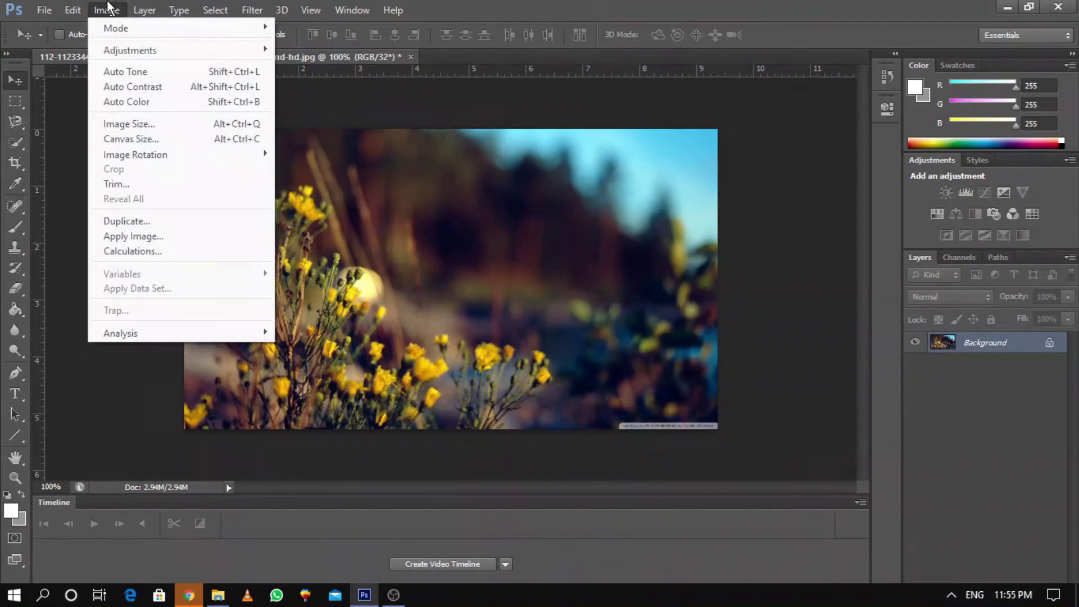
click(135, 125)
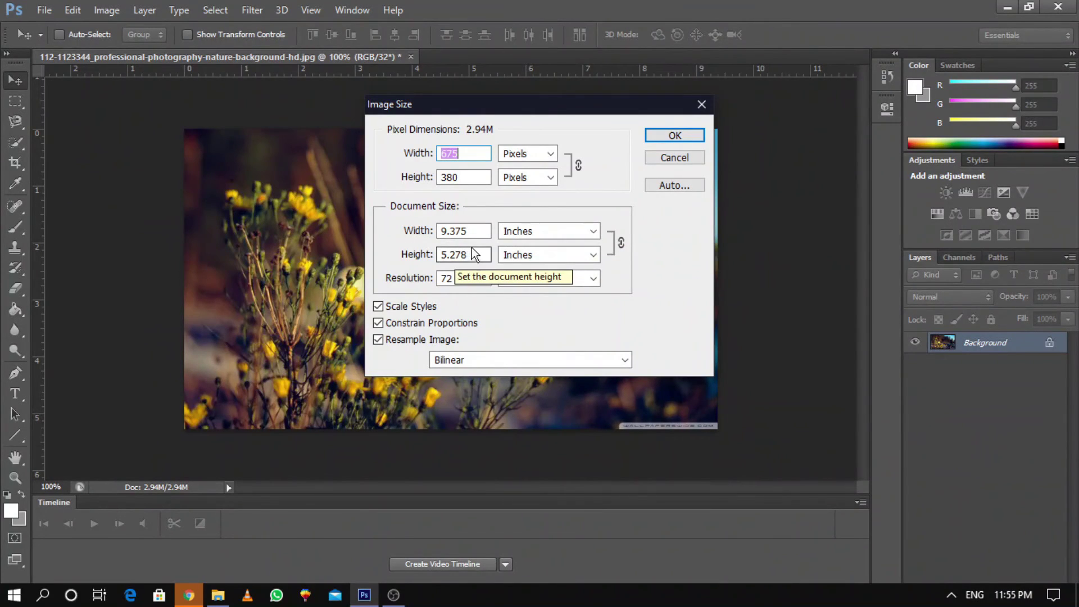
click(507, 236)
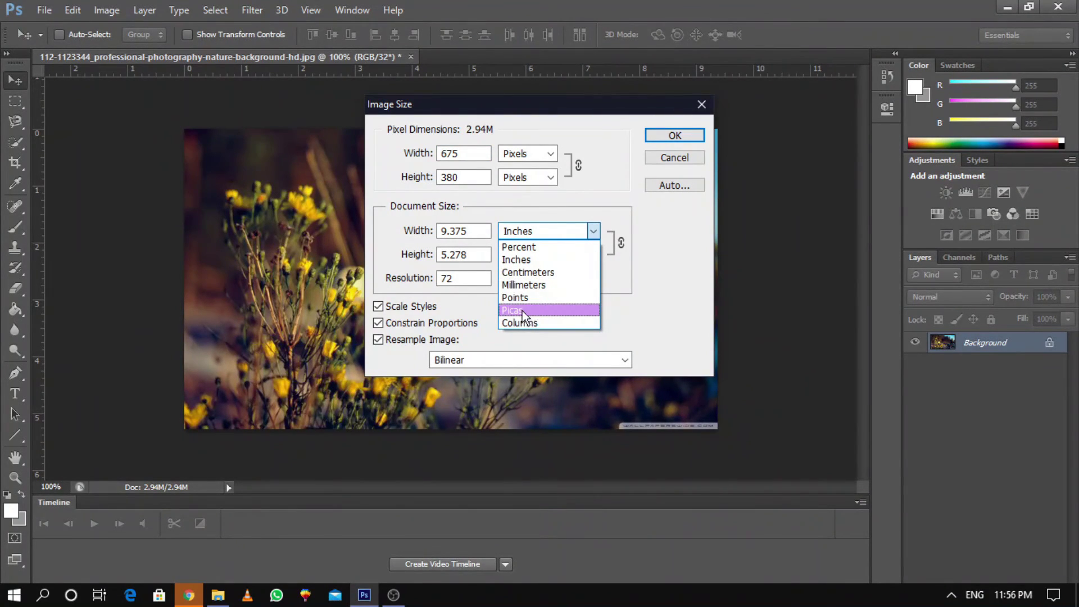
click(518, 232)
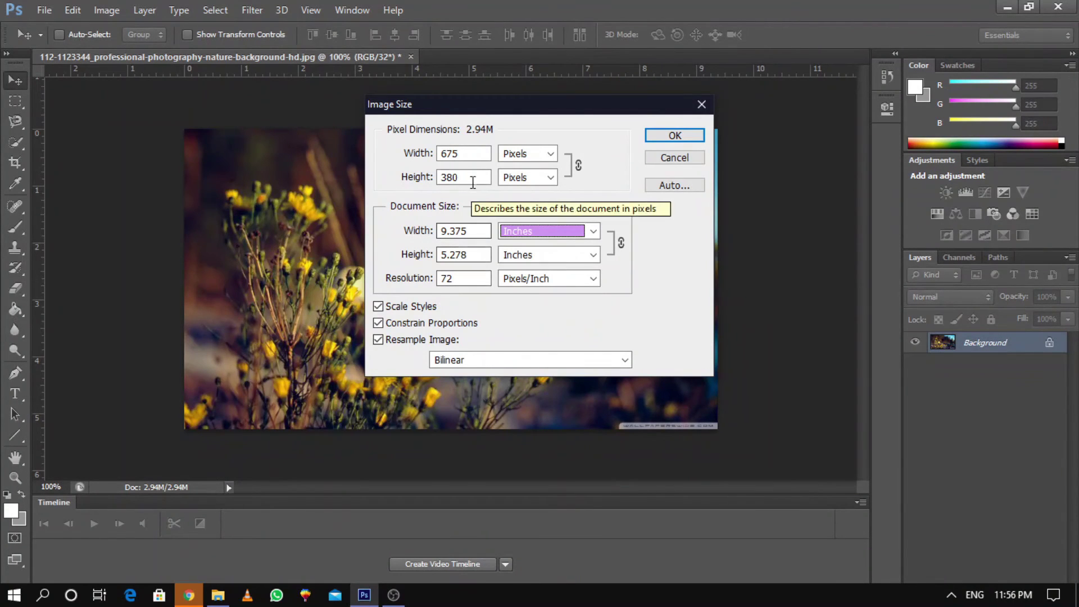
click(476, 153)
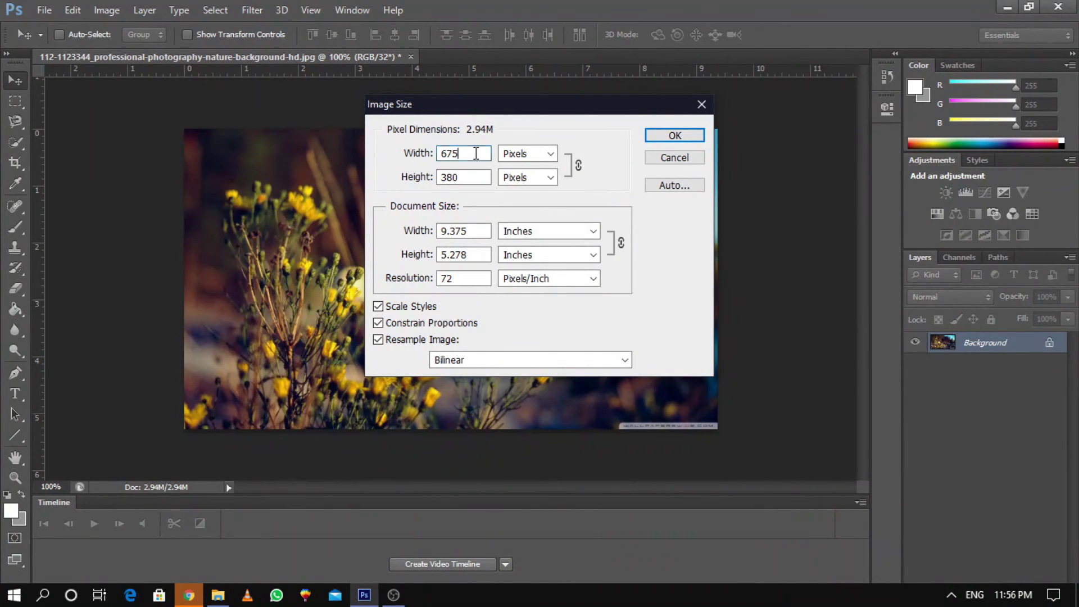
key(BackSpace)
key(BackSpace)
key(BackSpace)
text(1280)
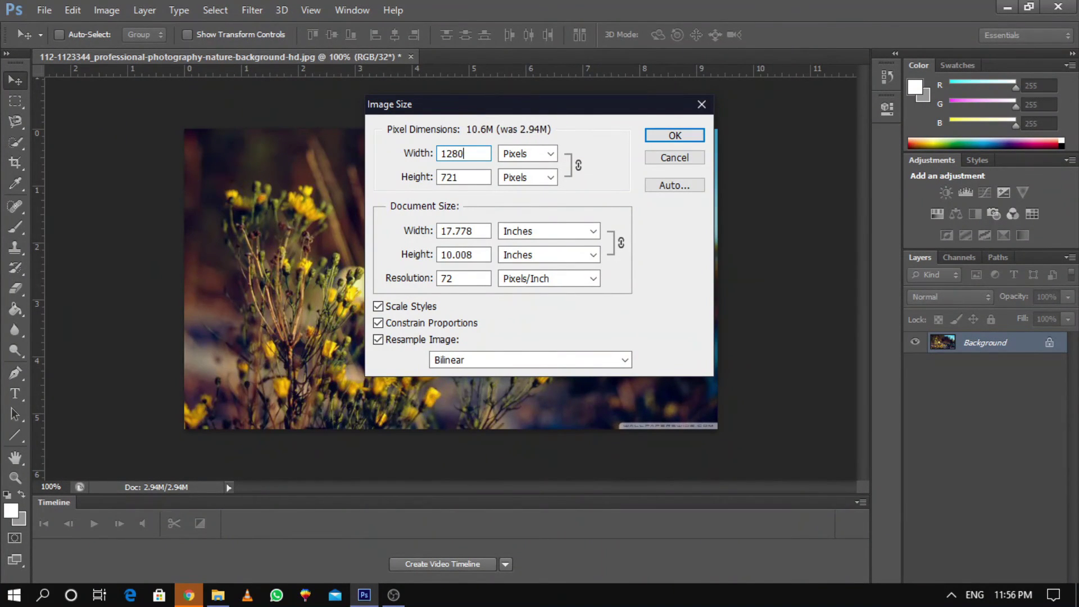
key(BackSpace)
text(0)
- Try an image resolution of 100 pixels/inch, and set it back to 72
click(456, 180)
click(580, 167)
click(414, 281)
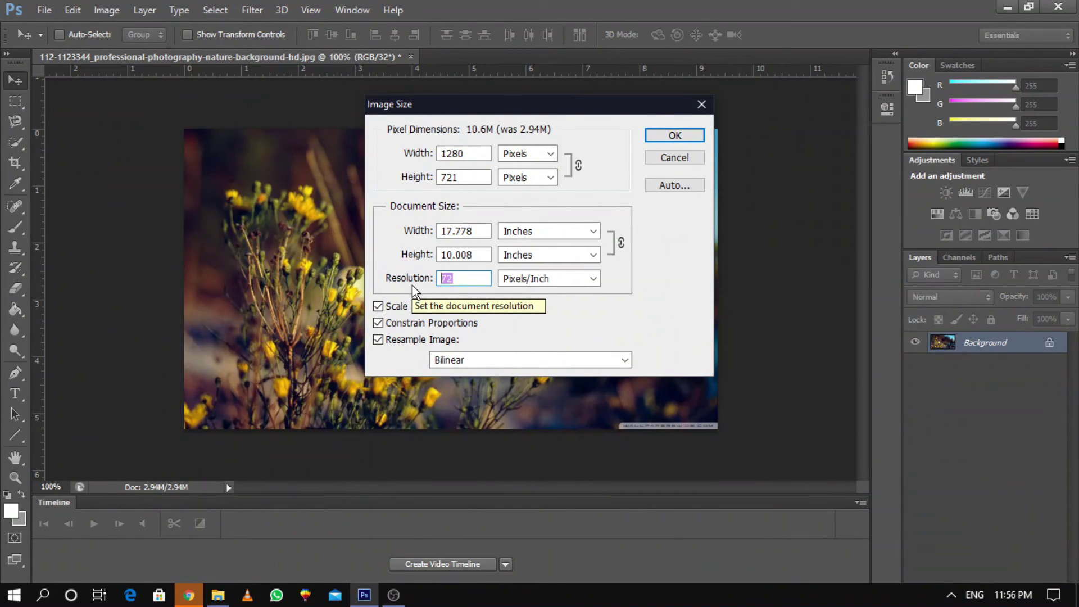
text(100)
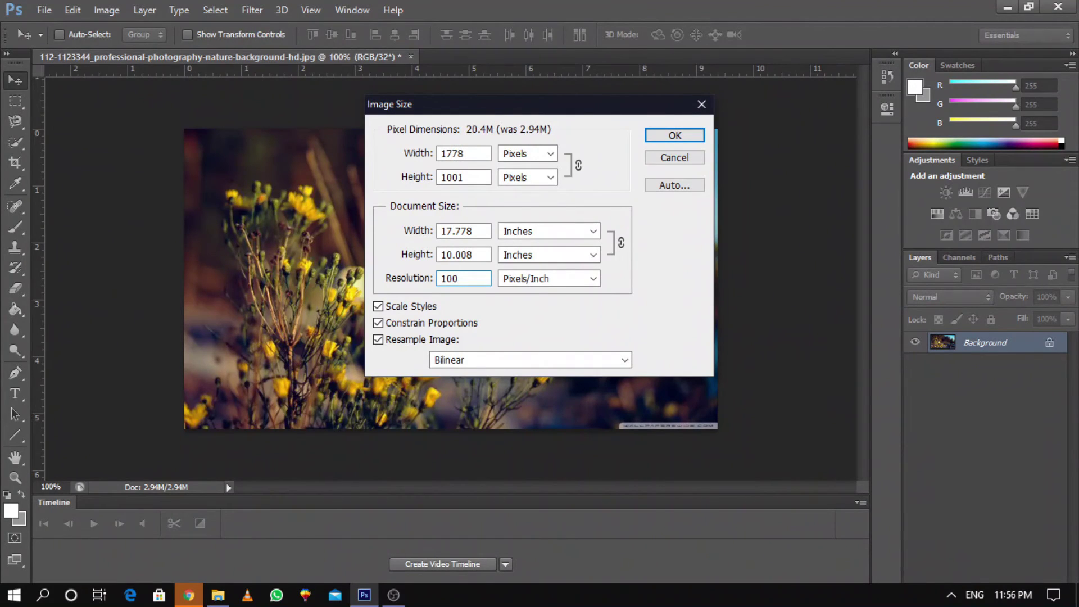
key(BackSpace)
key(BackSpace)
key(BackSpace)
text(72)
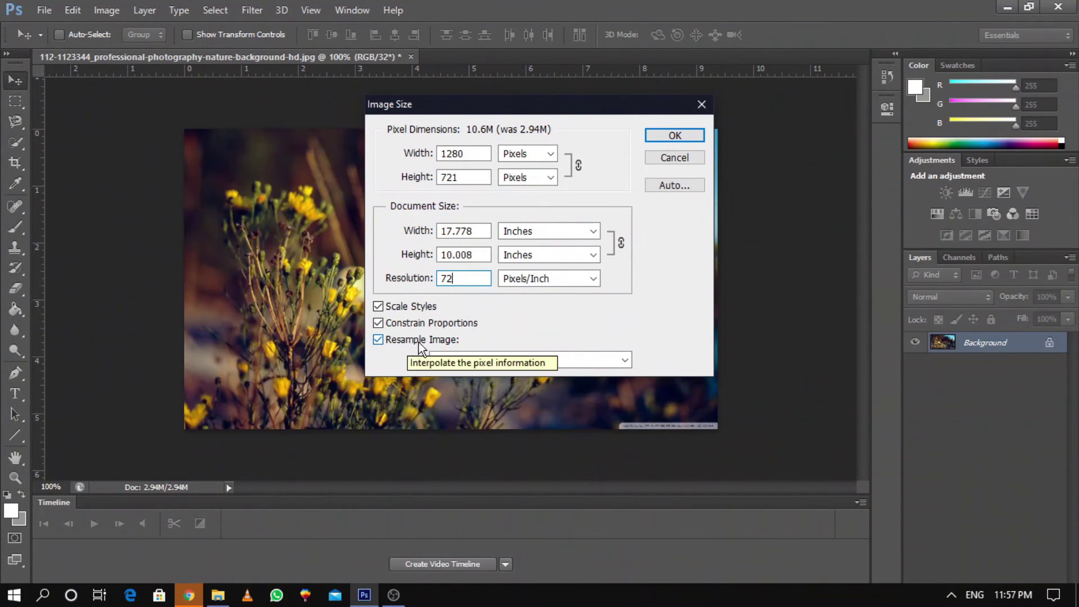
- Set the resampling method to Bicubic Automatic and apply the new image size
click(502, 360)
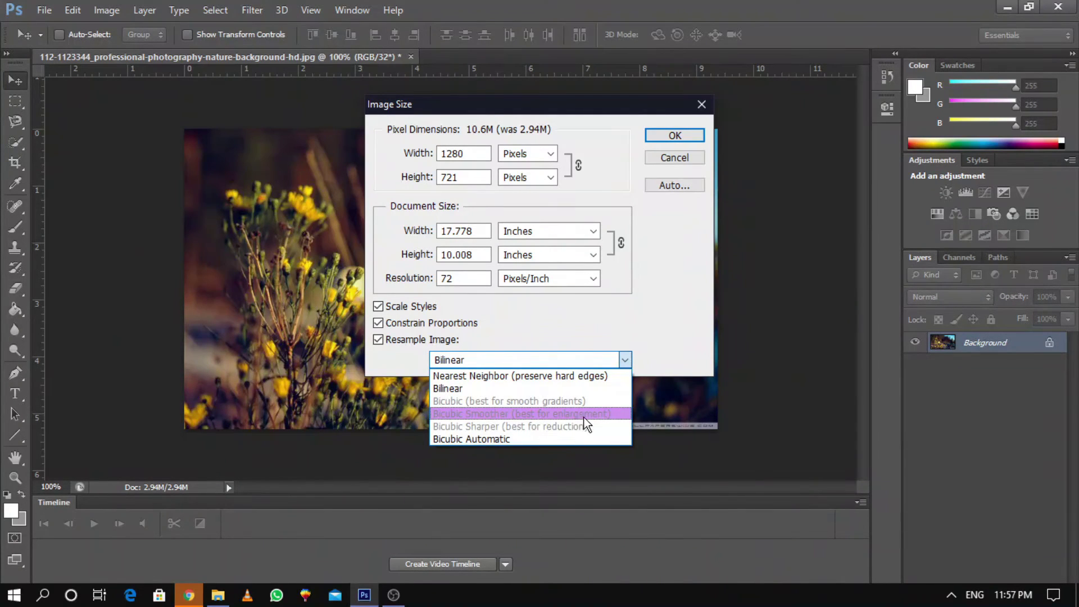
click(541, 417)
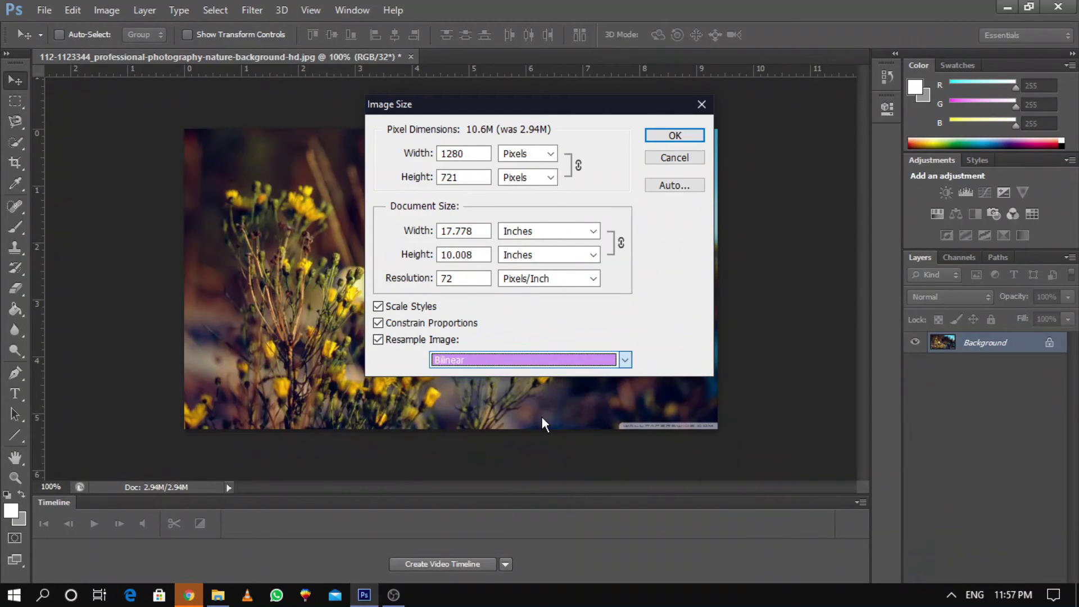
click(473, 363)
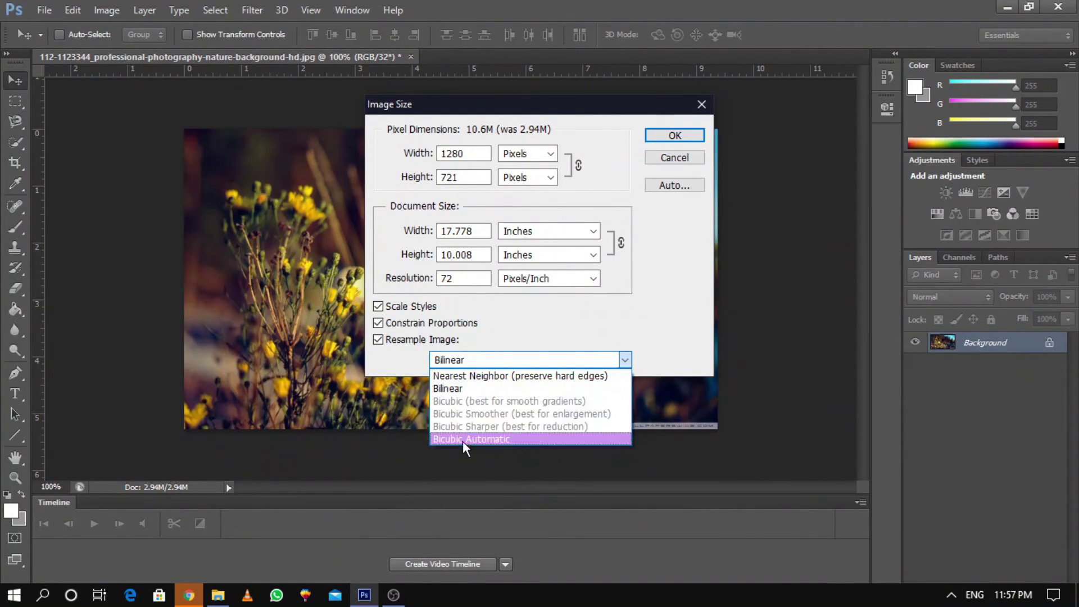
click(462, 440)
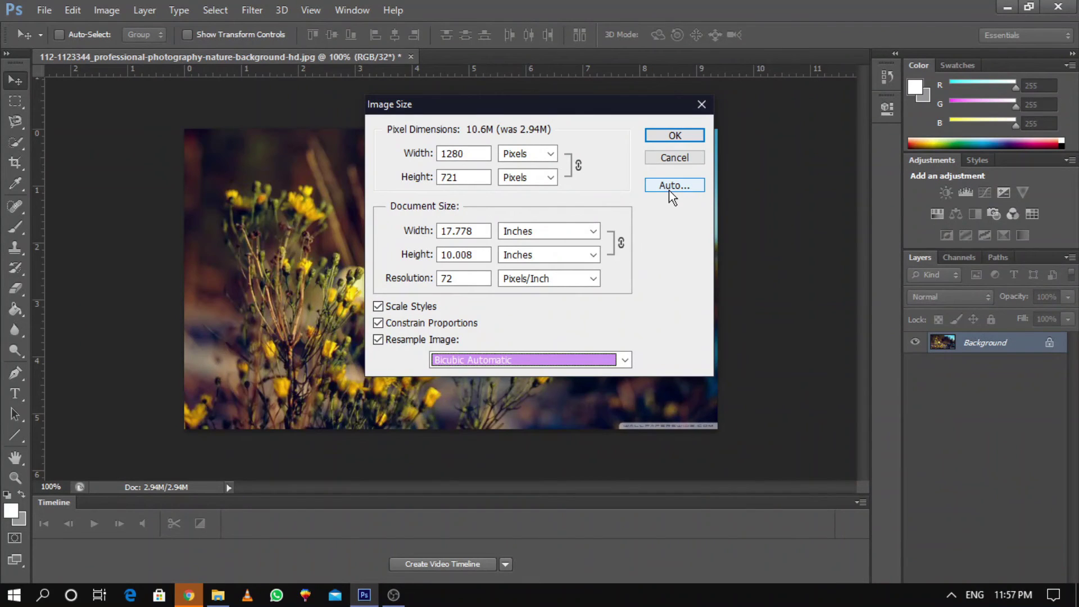
click(674, 139)
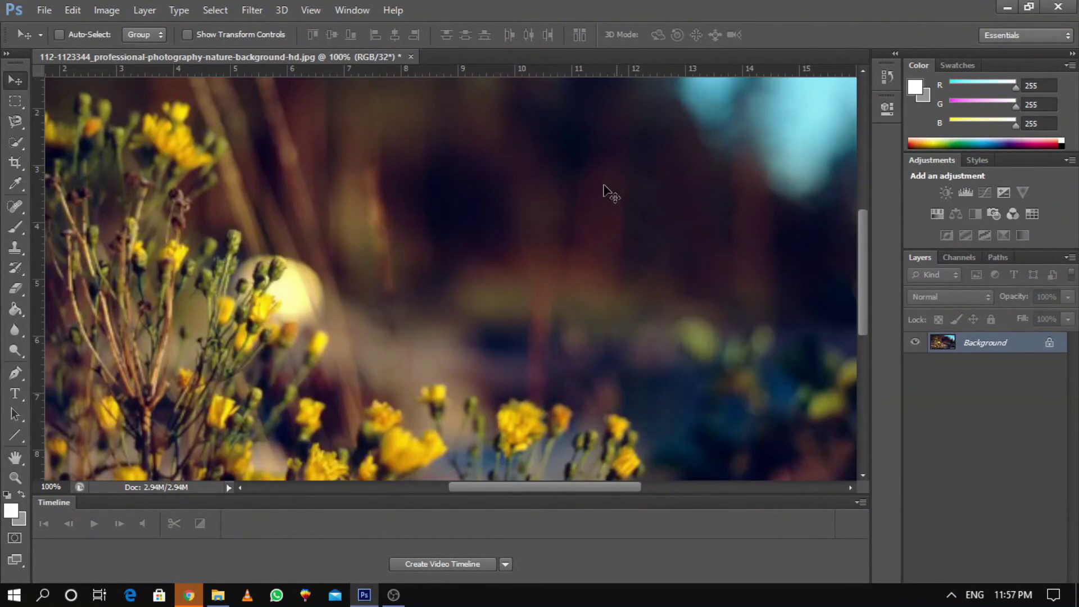
- Undo the image resize and fit the whole photo on the screen
key(z)
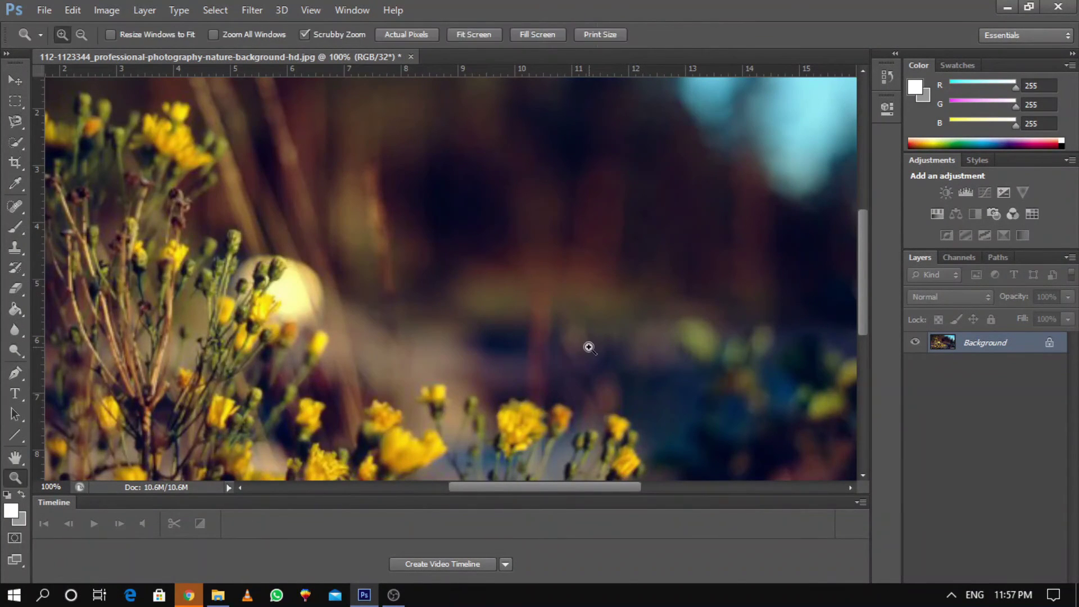
click(485, 35)
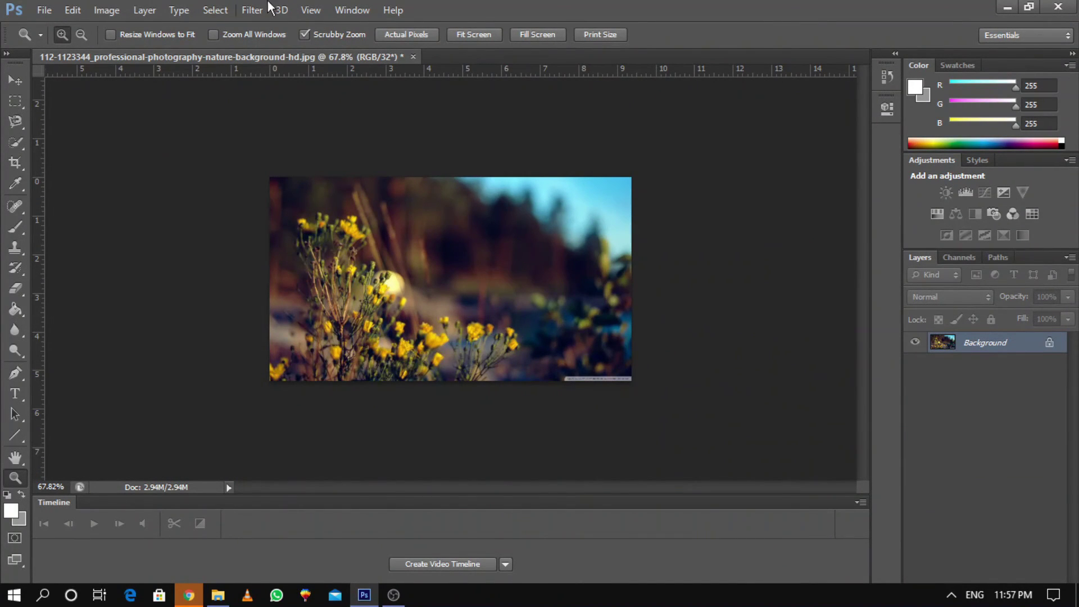
click(494, 34)
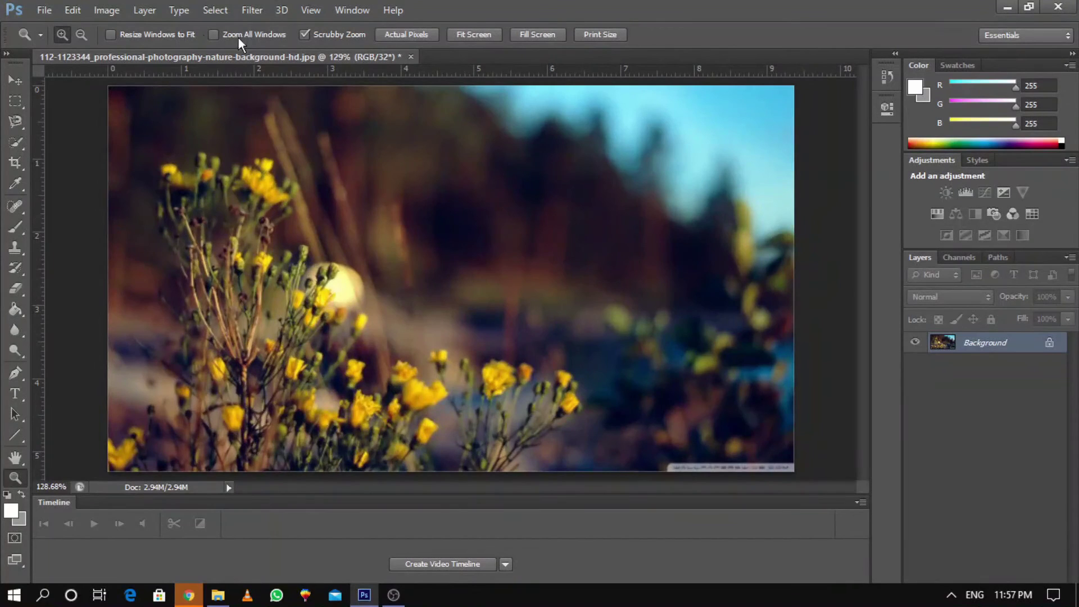
- Open Canvas Size, examine the canvas extension color options, and cancel without changing the canvas
click(117, 15)
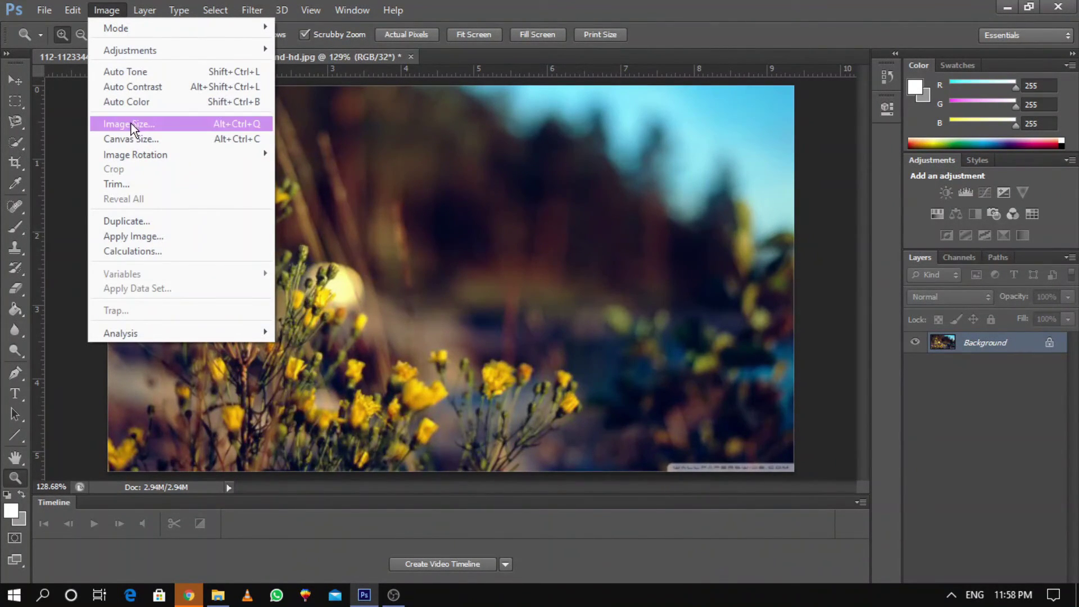
click(130, 140)
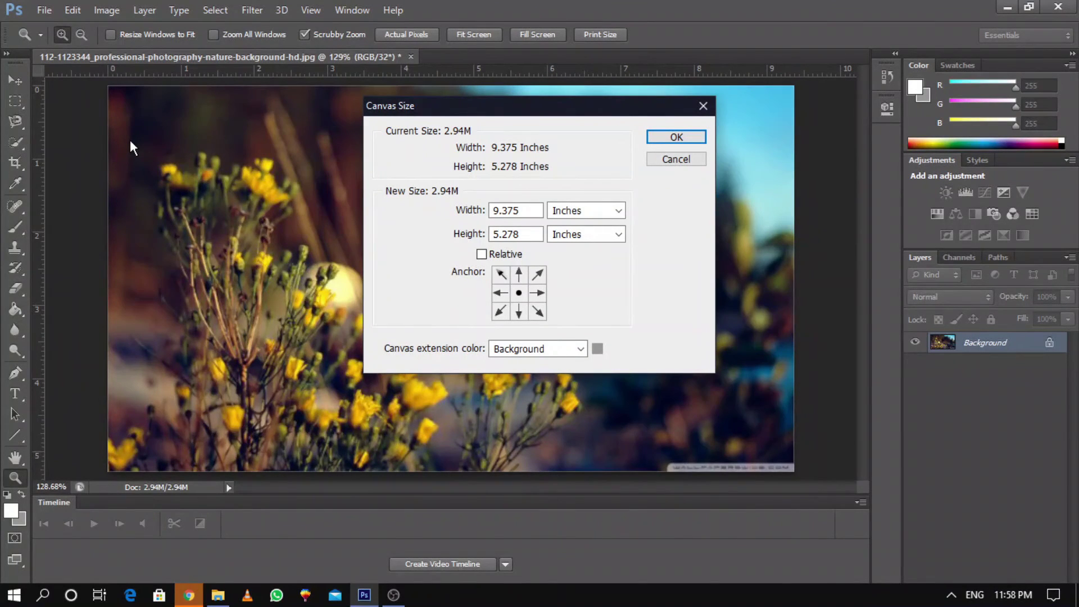
click(580, 351)
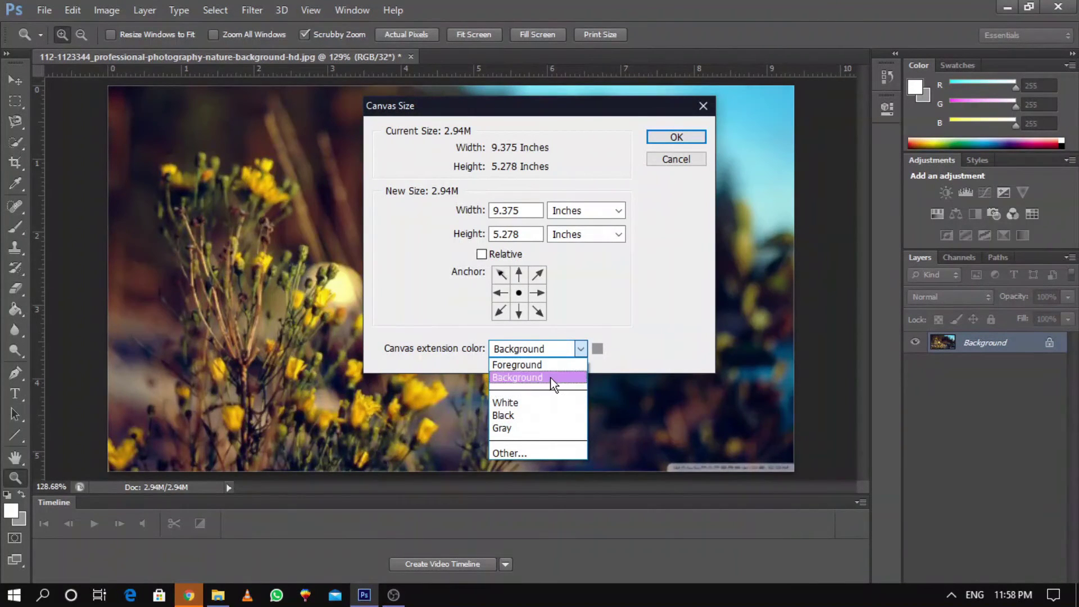
click(578, 348)
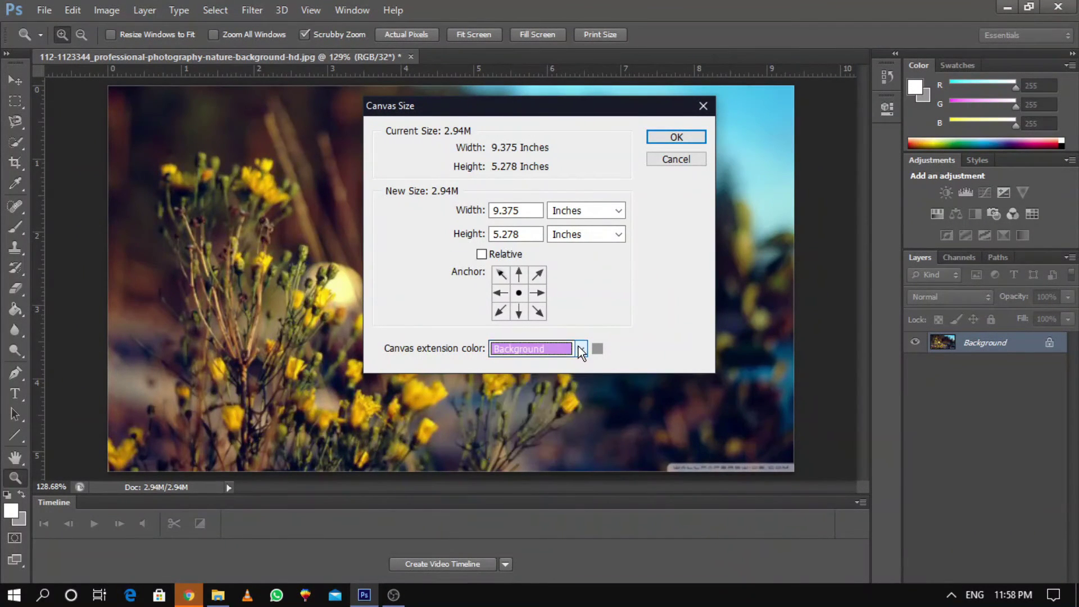
click(672, 163)
- Rotate the image 180° and undo the rotation
click(111, 9)
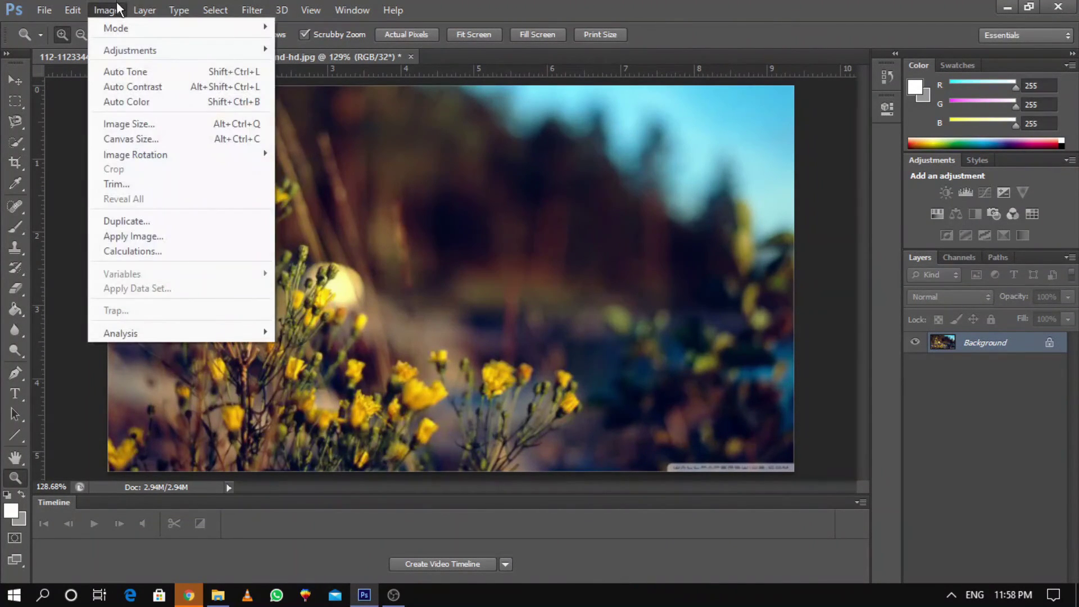
mouse_move(170, 152)
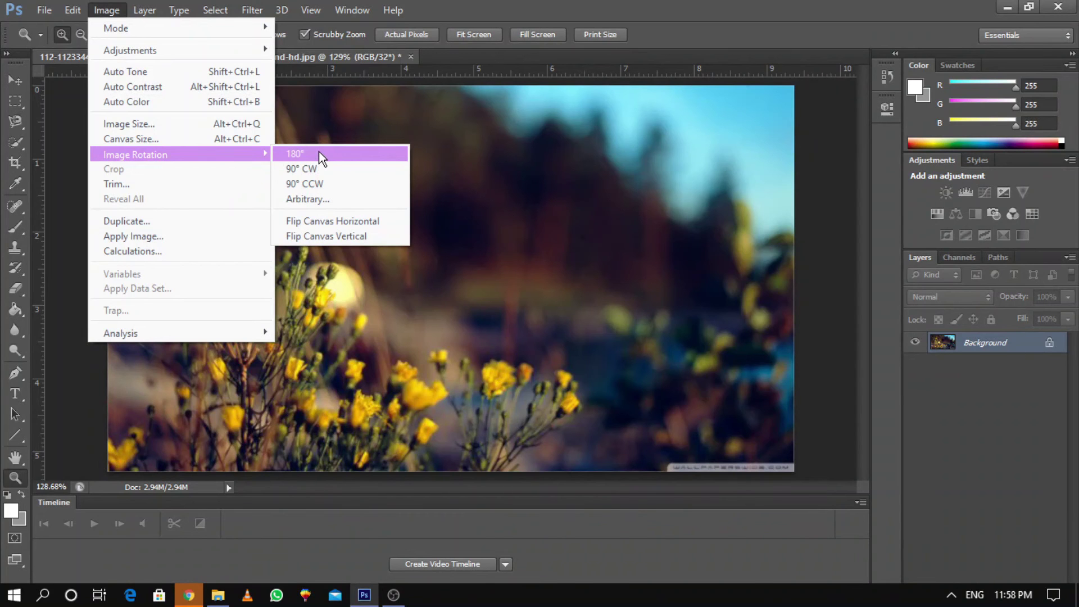
mouse_move(72, 9)
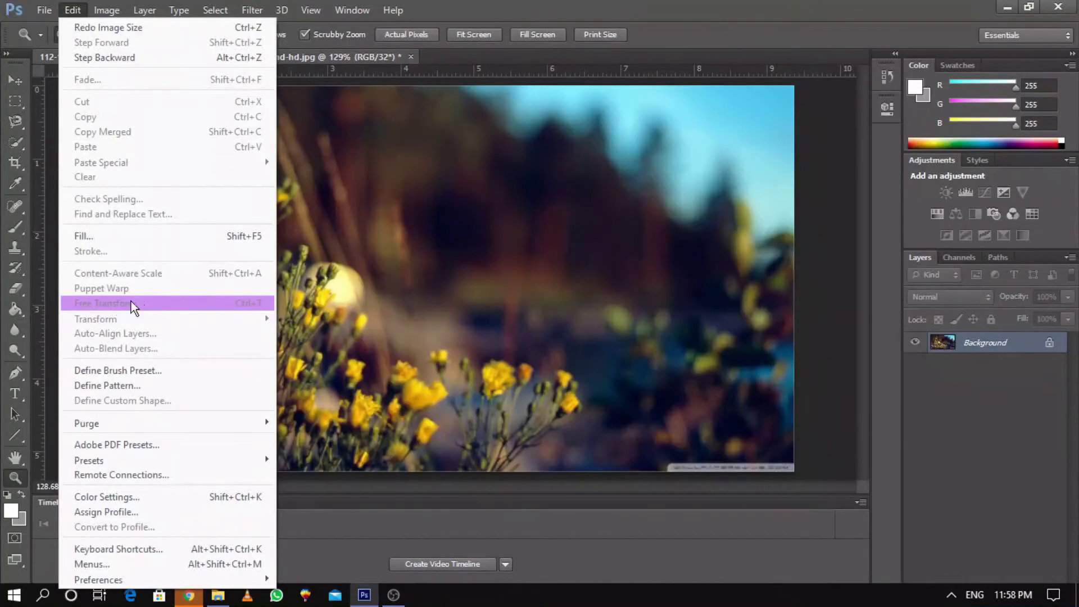
mouse_move(106, 10)
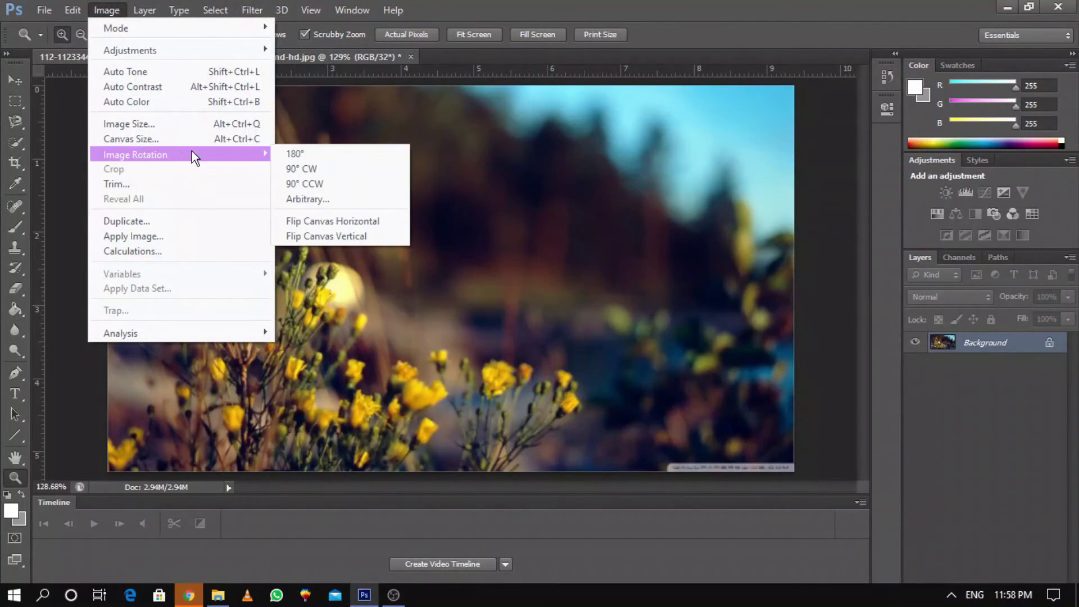
click(289, 150)
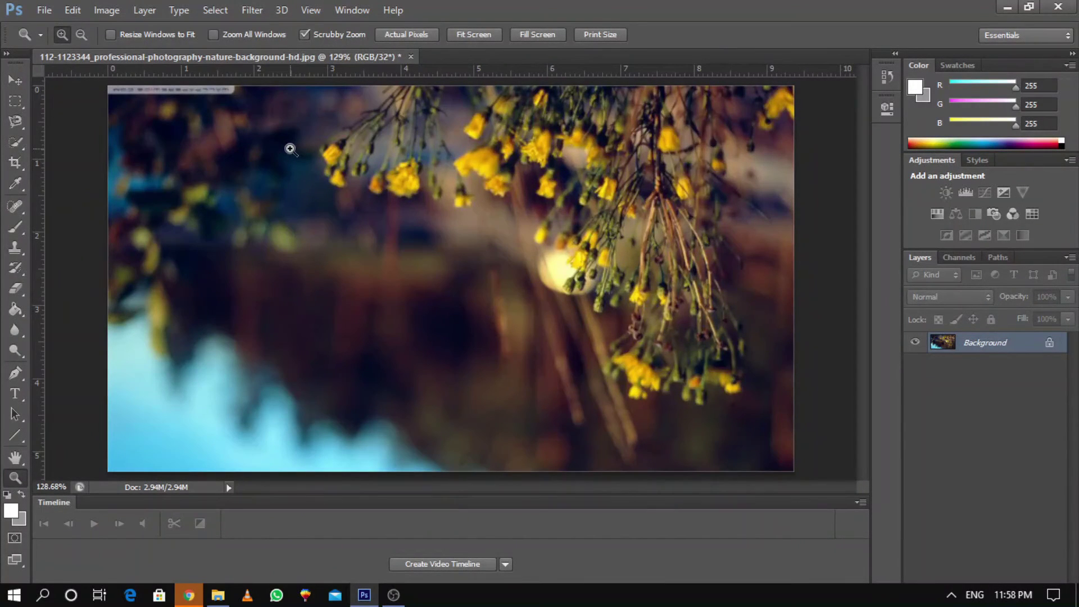
key(ctrl+z)
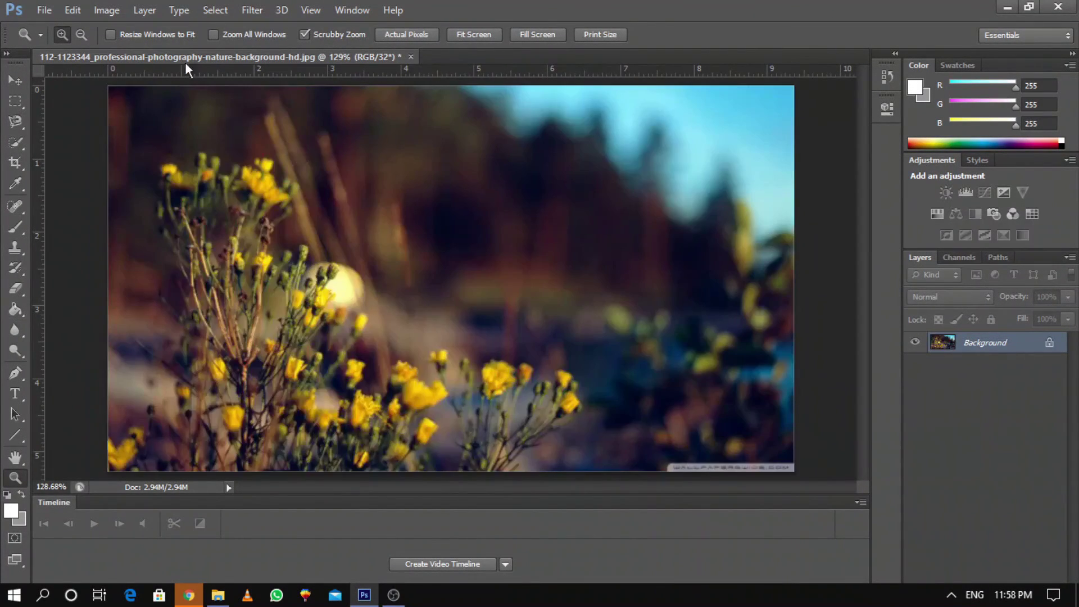
- Rotate the image 90° clockwise, and return it to its original orientation with a 90° counterclockwise rotation
click(107, 10)
mouse_move(131, 158)
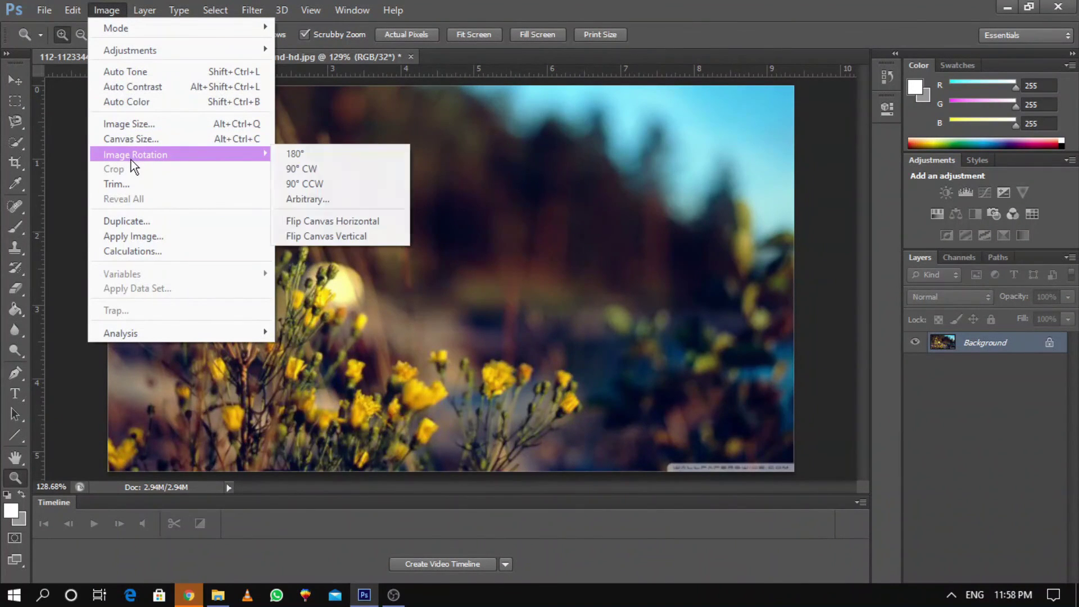
click(331, 178)
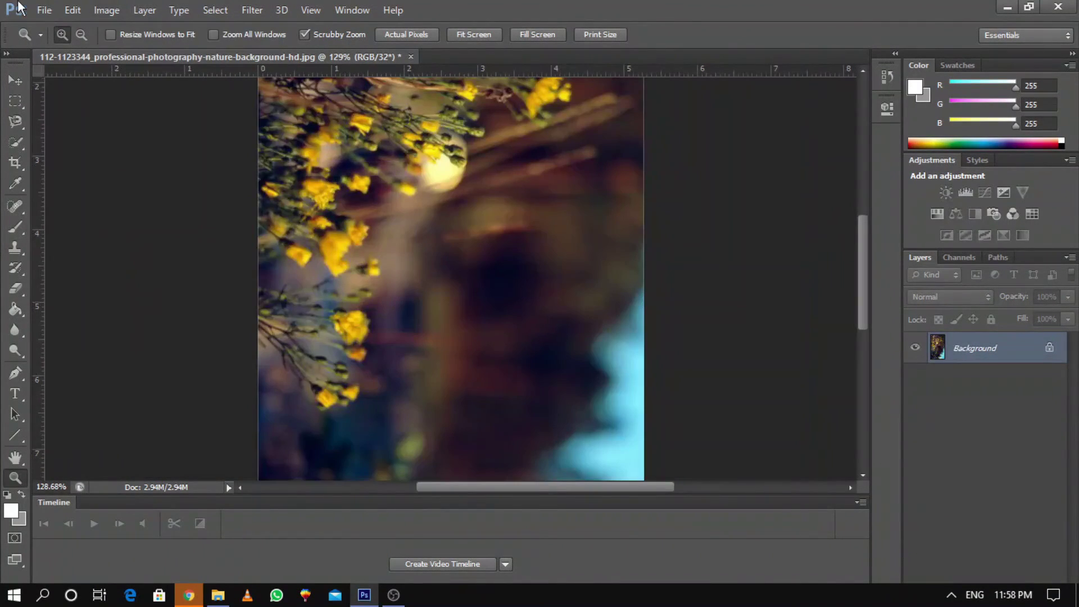
click(114, 13)
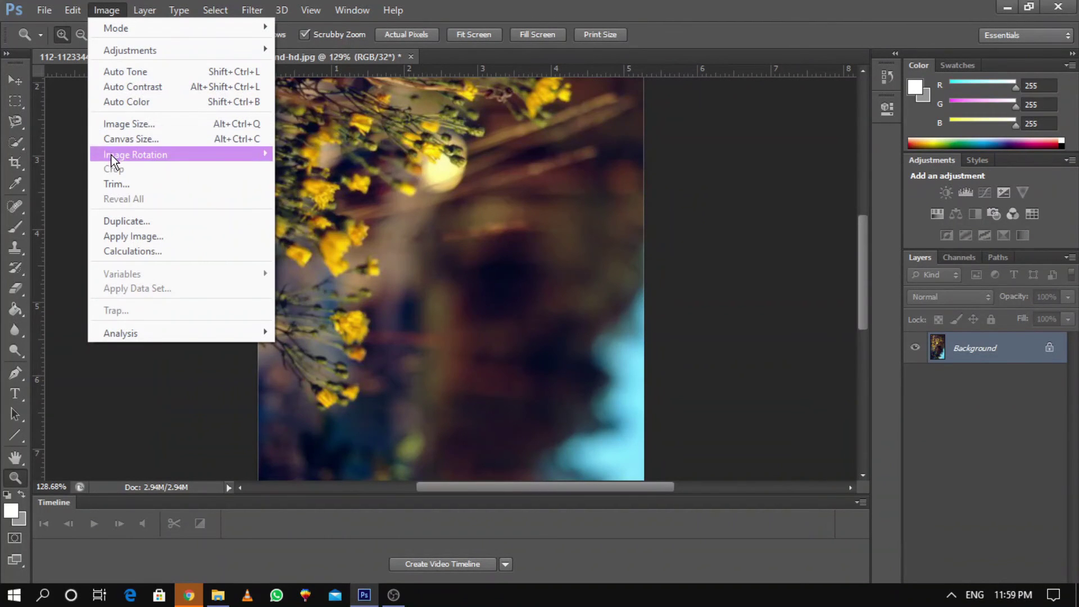
mouse_move(194, 157)
click(280, 185)
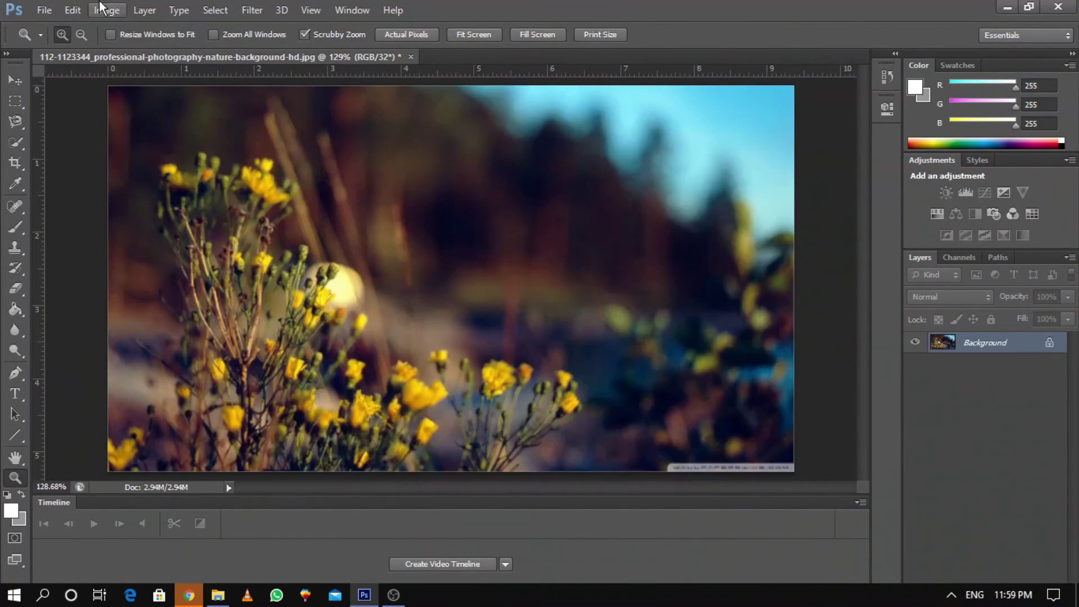
key(ctrl+z)
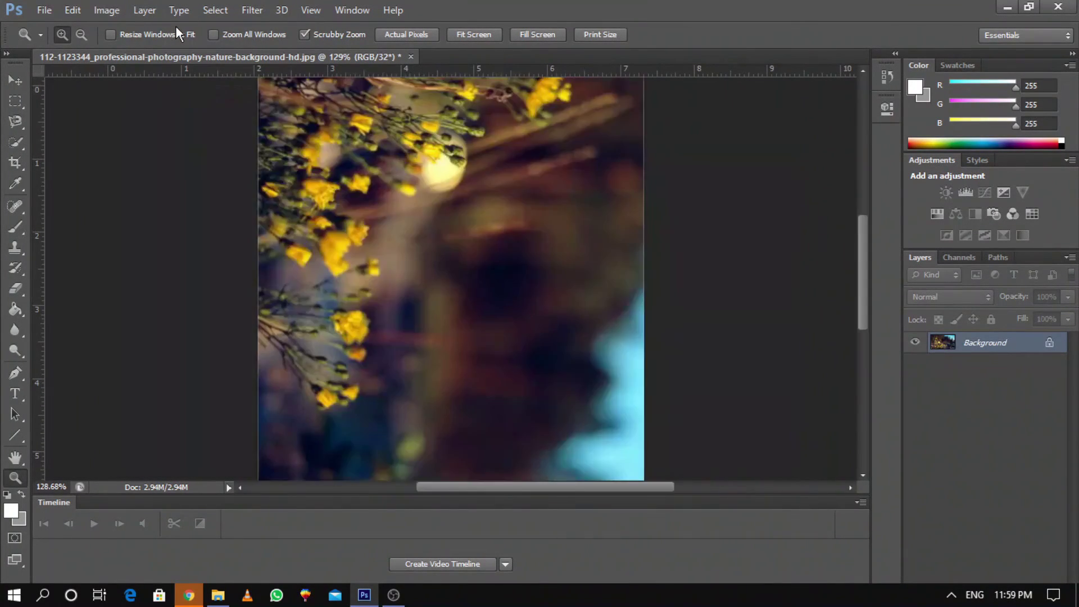
key(ctrl+z)
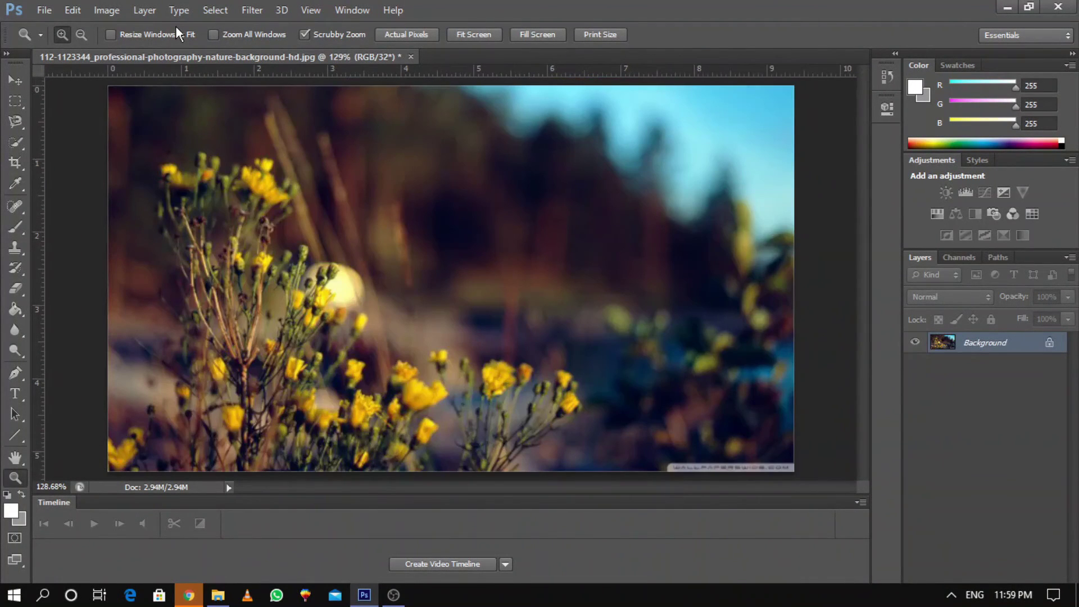
- Flip the whole canvas horizontally and undo the flip
click(109, 9)
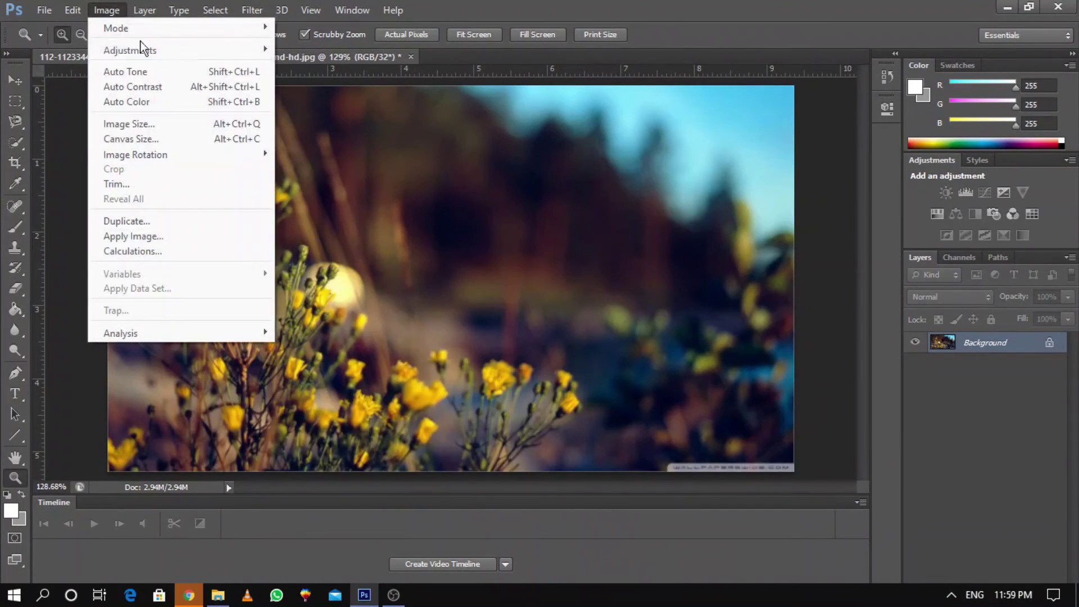
mouse_move(154, 149)
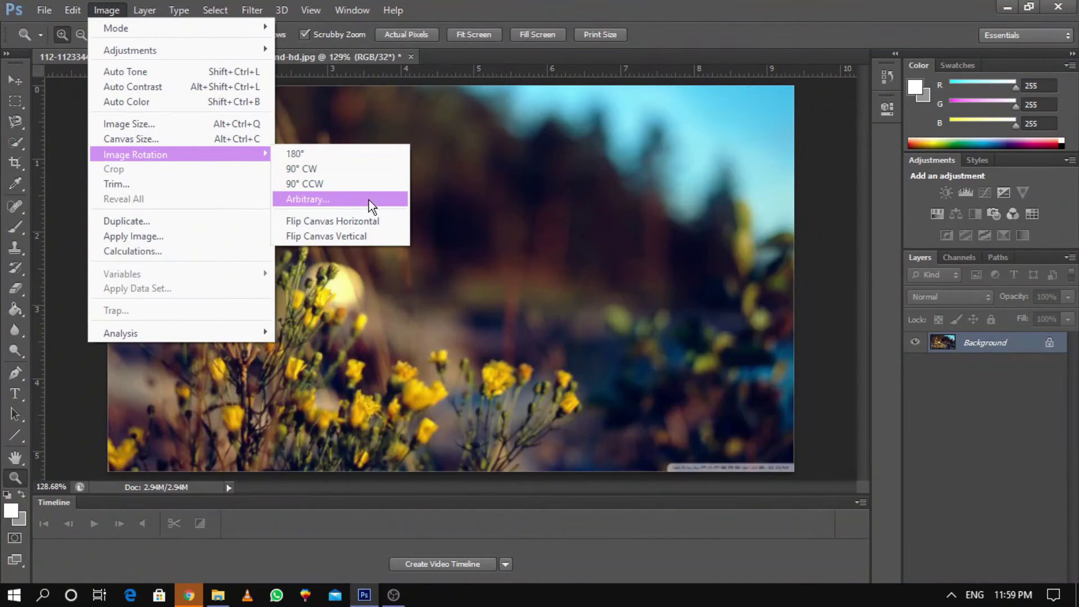
click(342, 221)
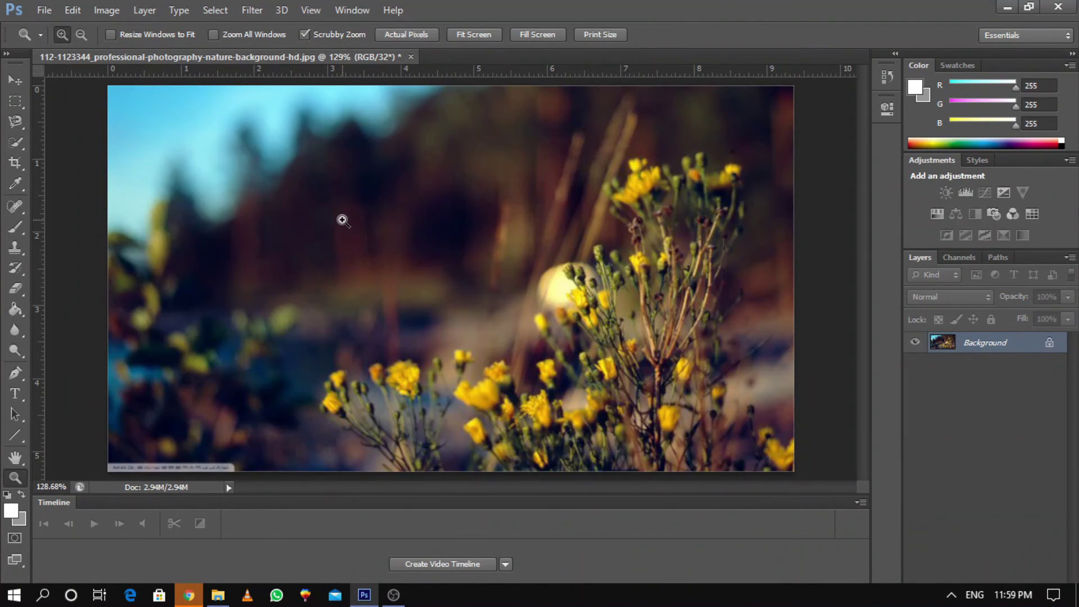
key(ctrl+z)
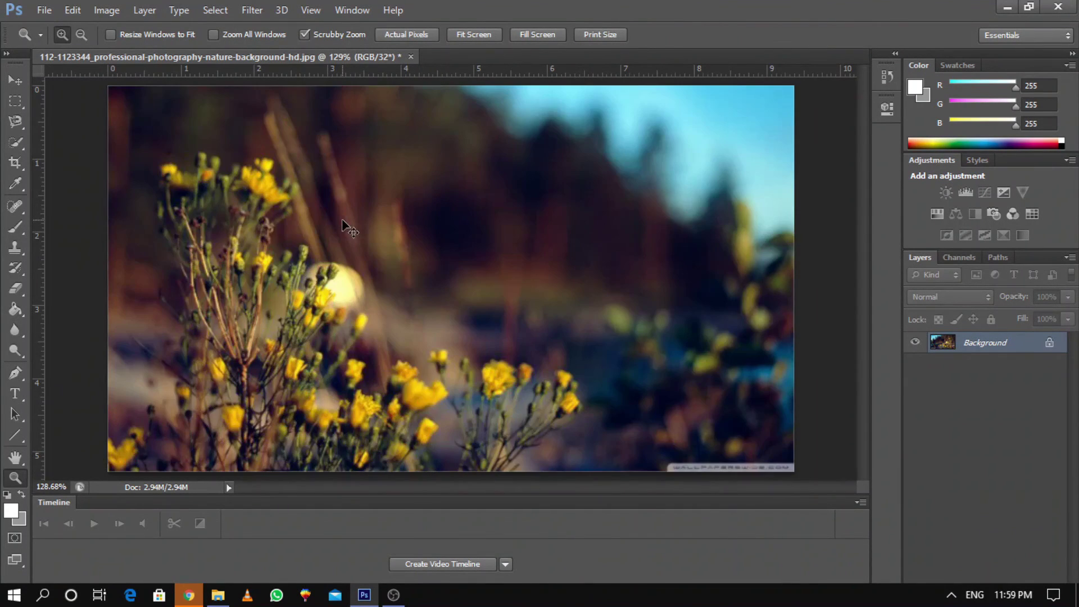
- Flip the whole canvas vertically and undo the flip
click(149, 10)
mouse_move(123, 12)
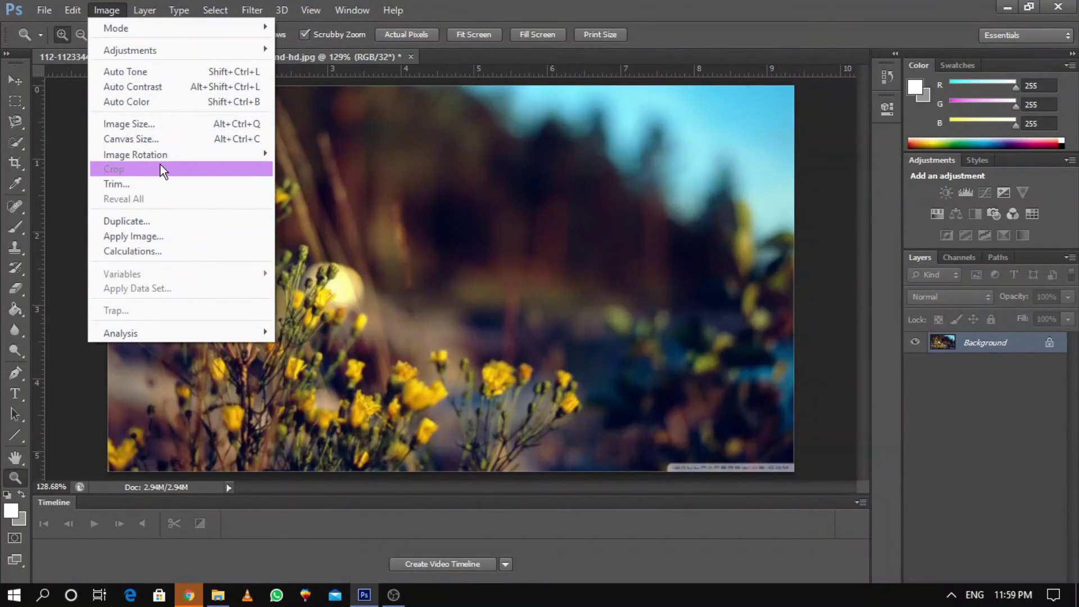
mouse_move(162, 156)
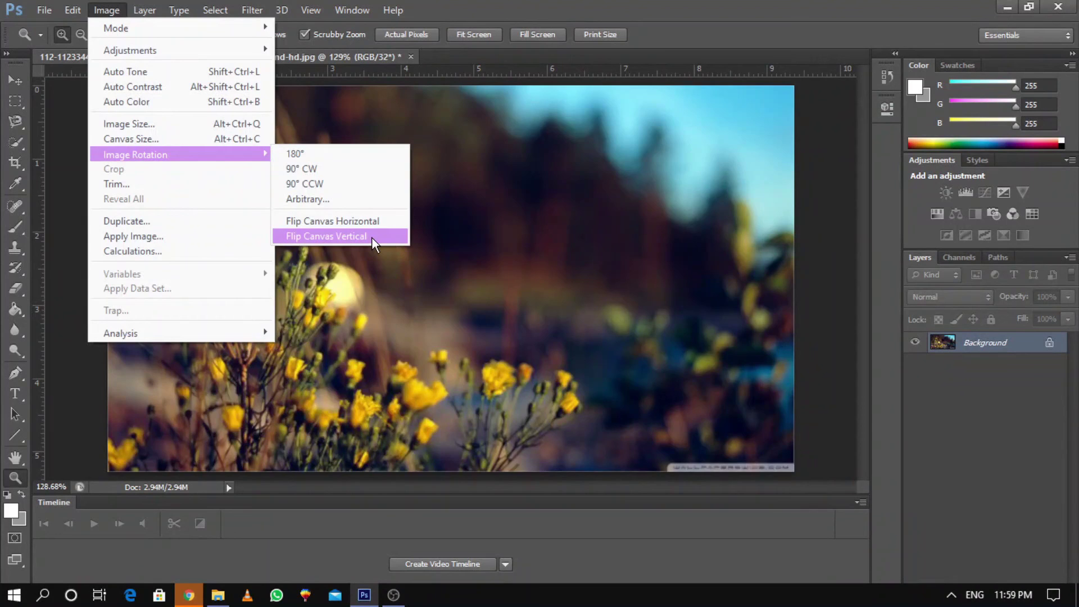
click(372, 237)
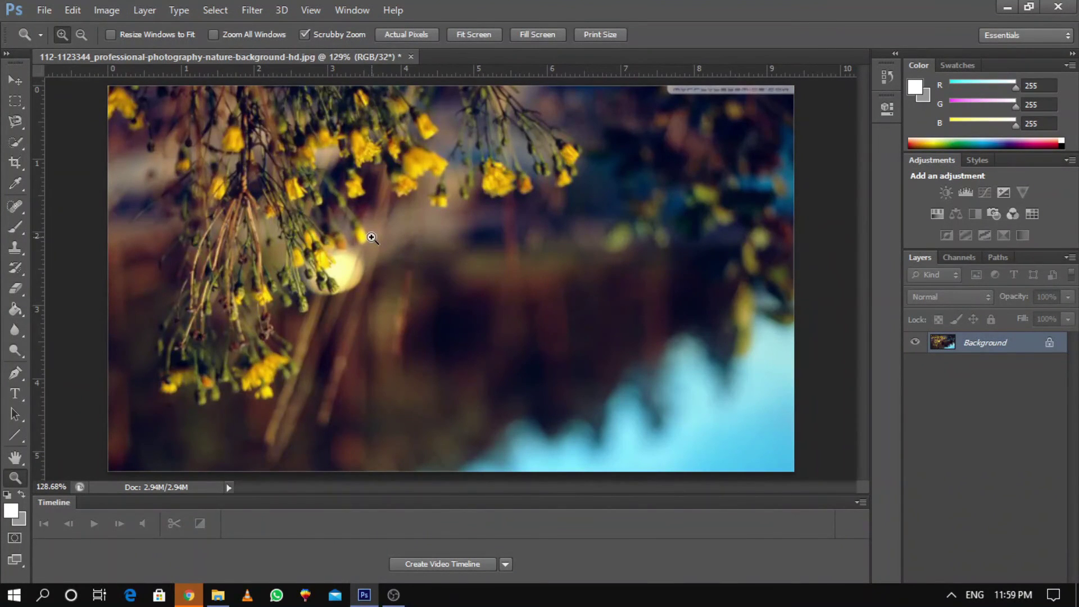
key(ctrl+z)
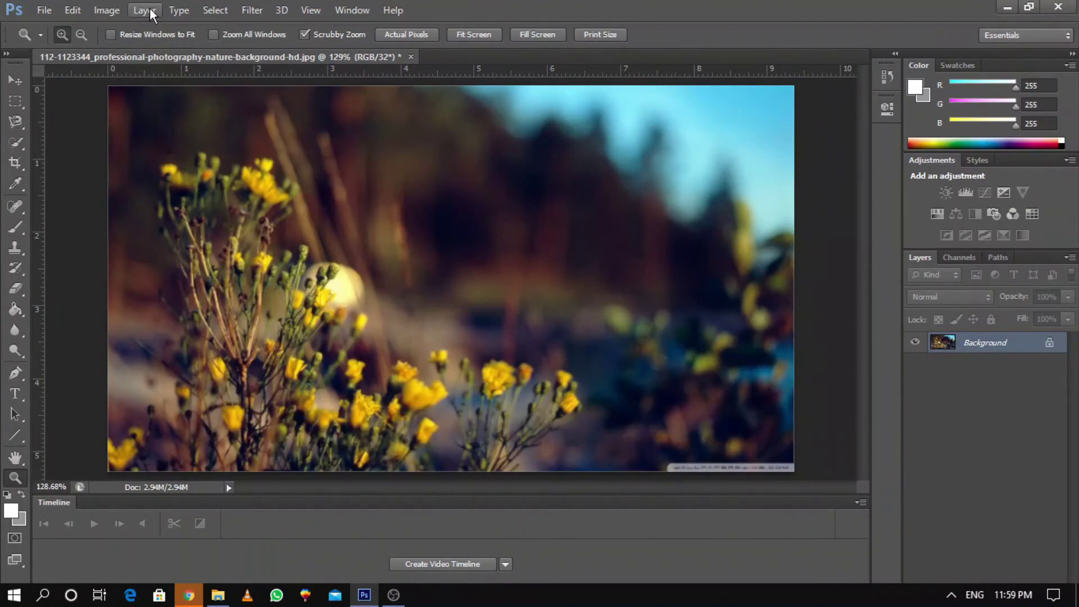
- Preview a 1 x 1 square crop of the photo and return to the Move tool without applying it
click(145, 10)
mouse_move(107, 10)
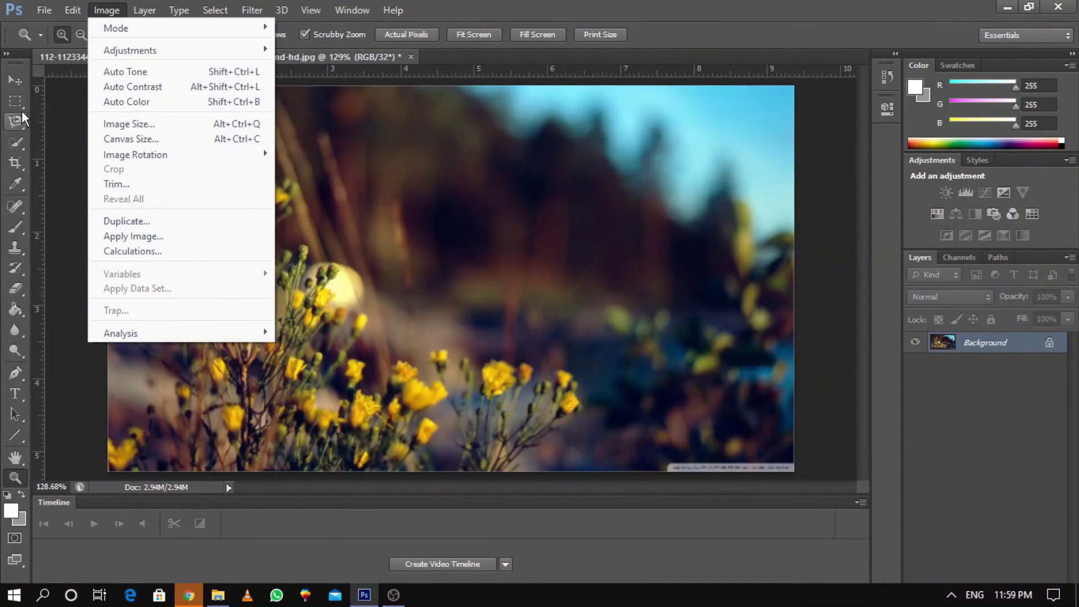
click(22, 164)
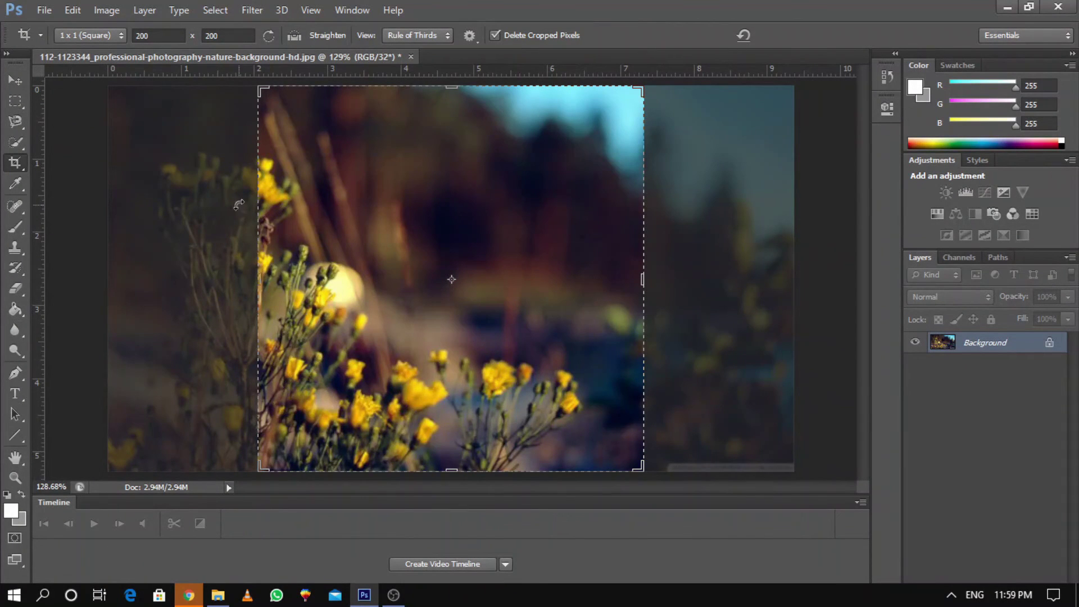
click(17, 81)
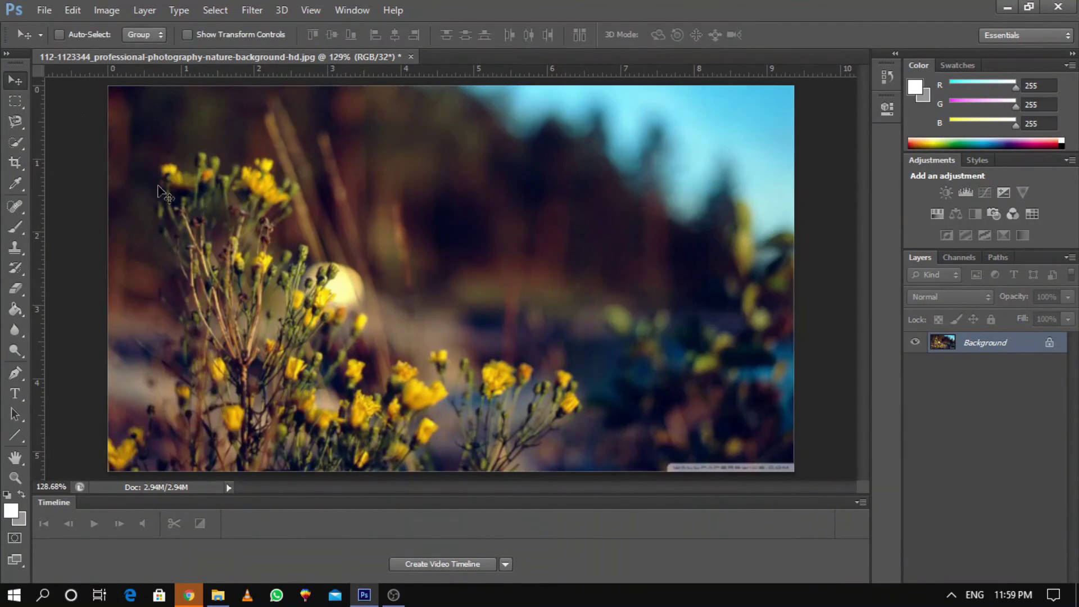
- Duplicate the photo into a separate document, keeping the suggested copy name
click(124, 8)
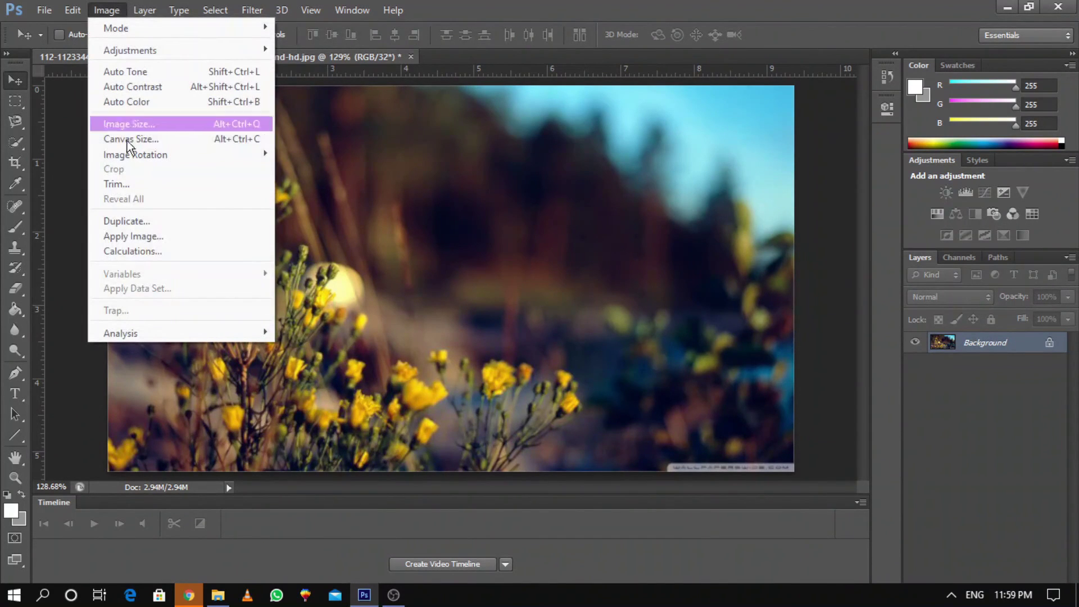
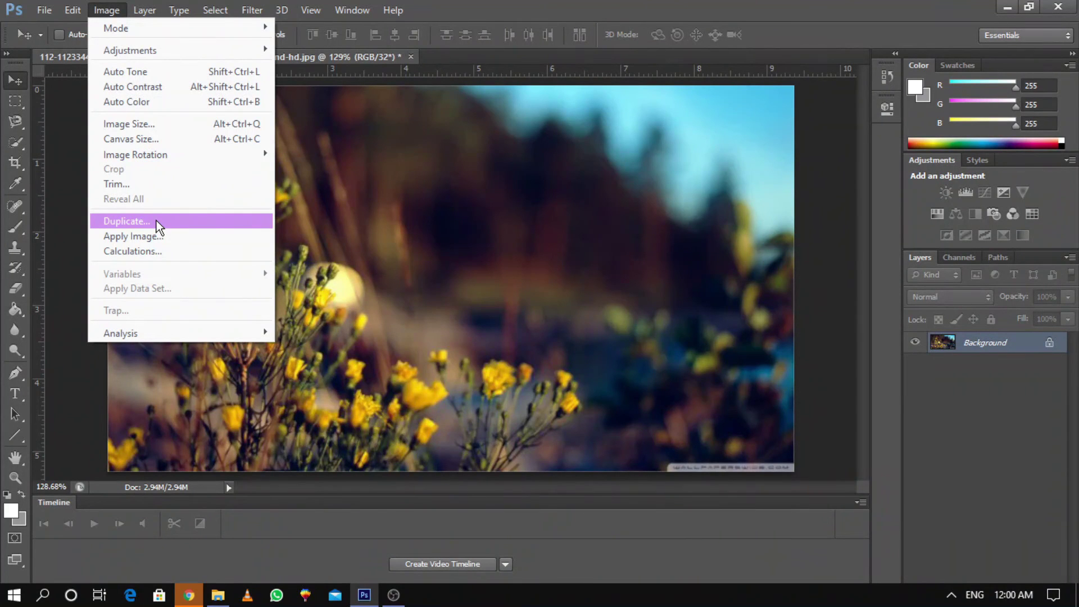
click(156, 219)
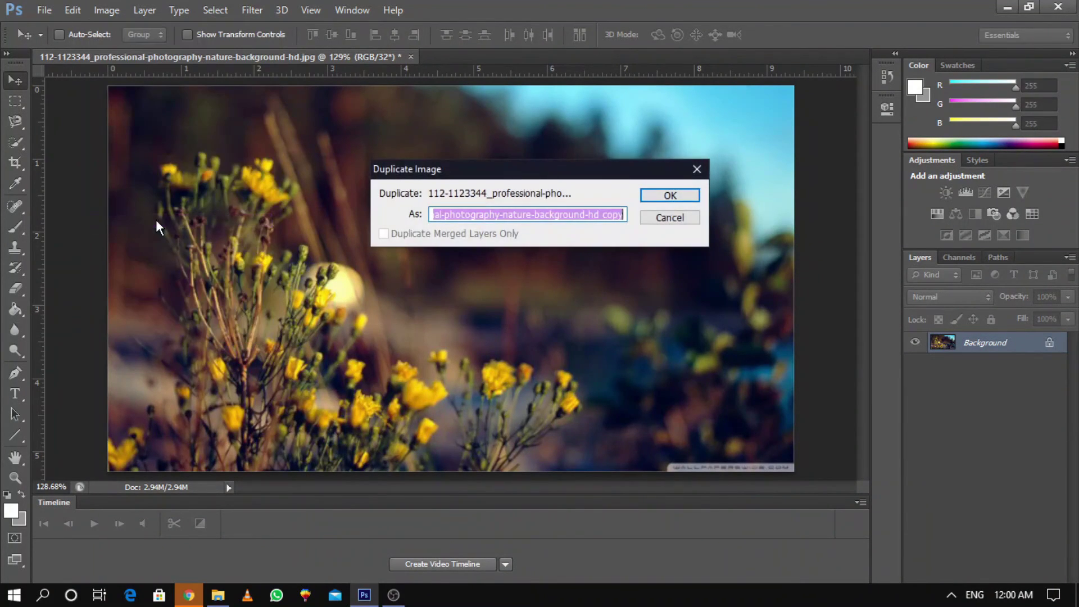
click(653, 191)
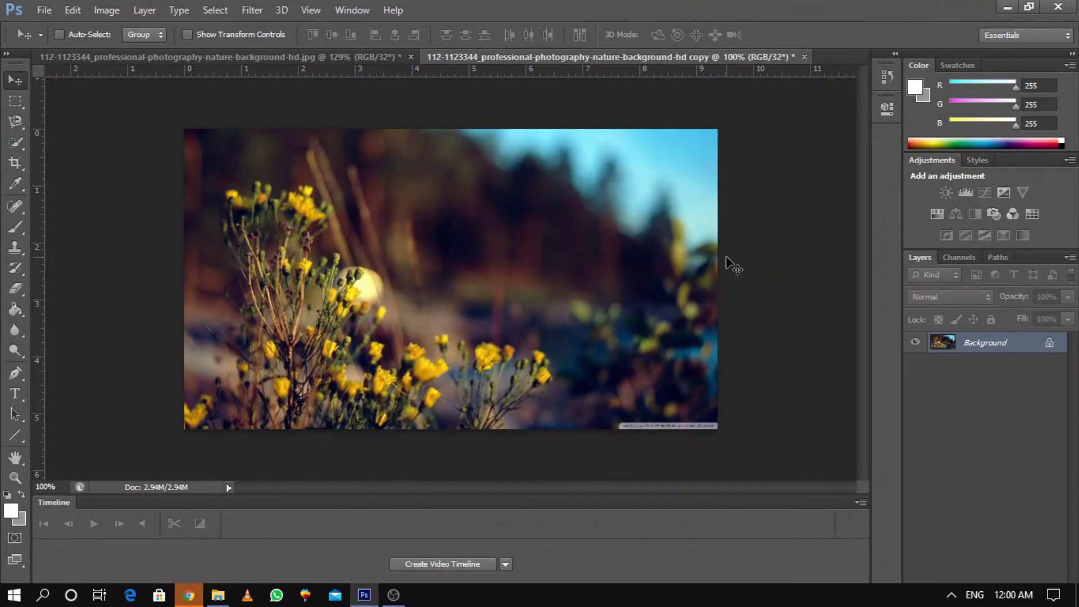
- Switch between the original and the duplicate document, and close the duplicate without saving it
click(268, 53)
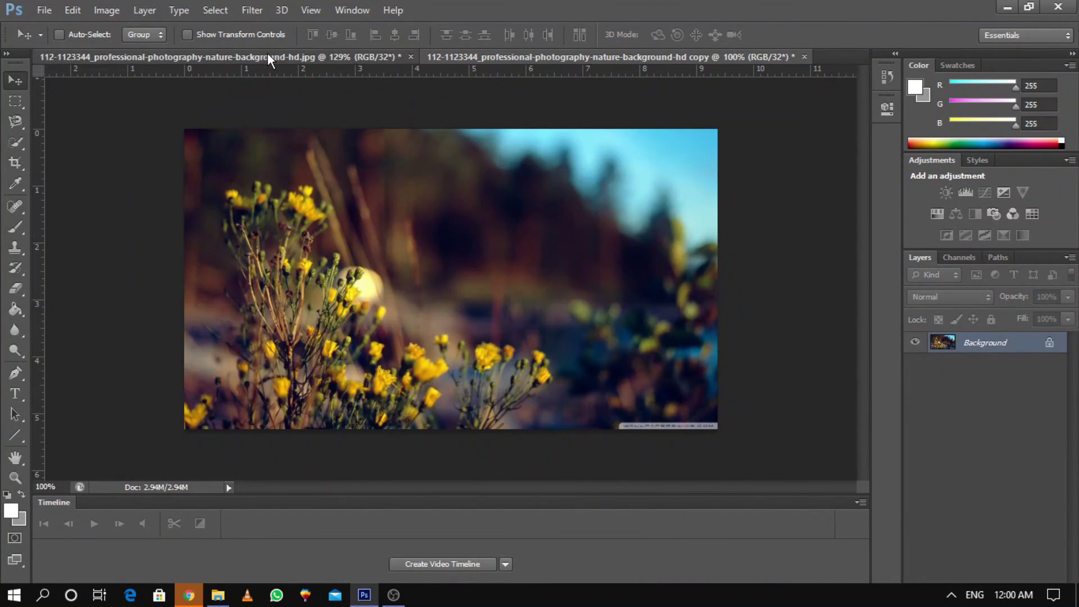
click(443, 53)
click(377, 52)
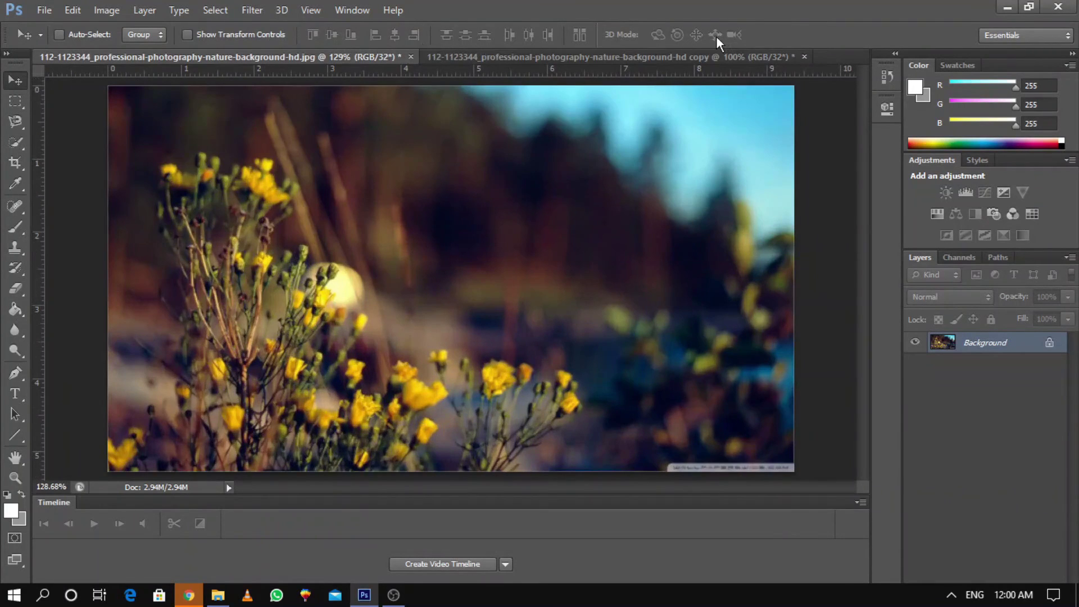
click(804, 56)
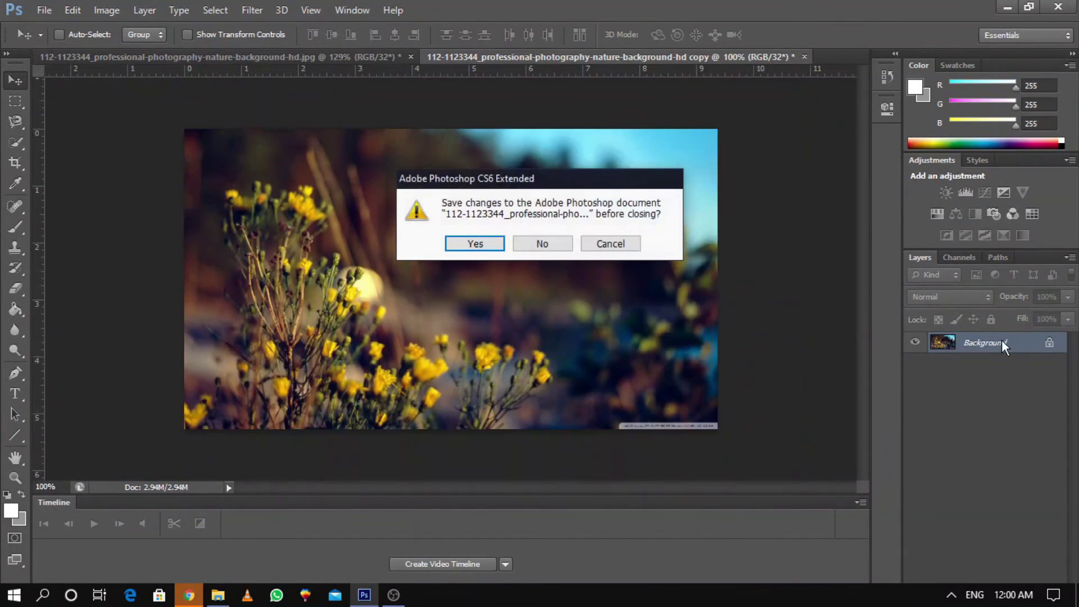
click(541, 242)
- Duplicate the Background layer as "Background copy" within the same document and delete the copy
right_click(983, 344)
click(984, 379)
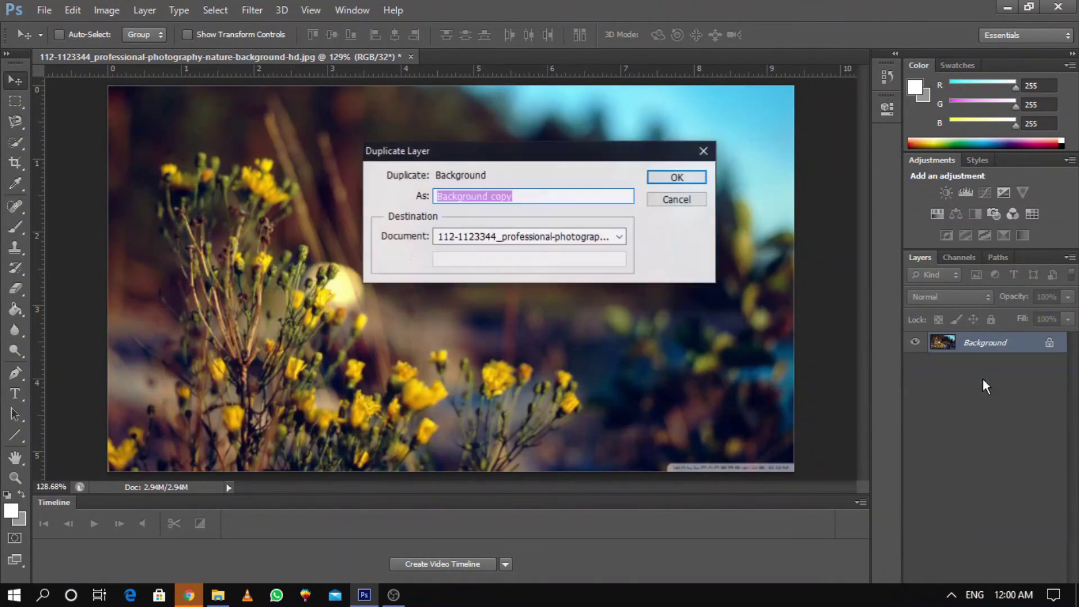
click(666, 181)
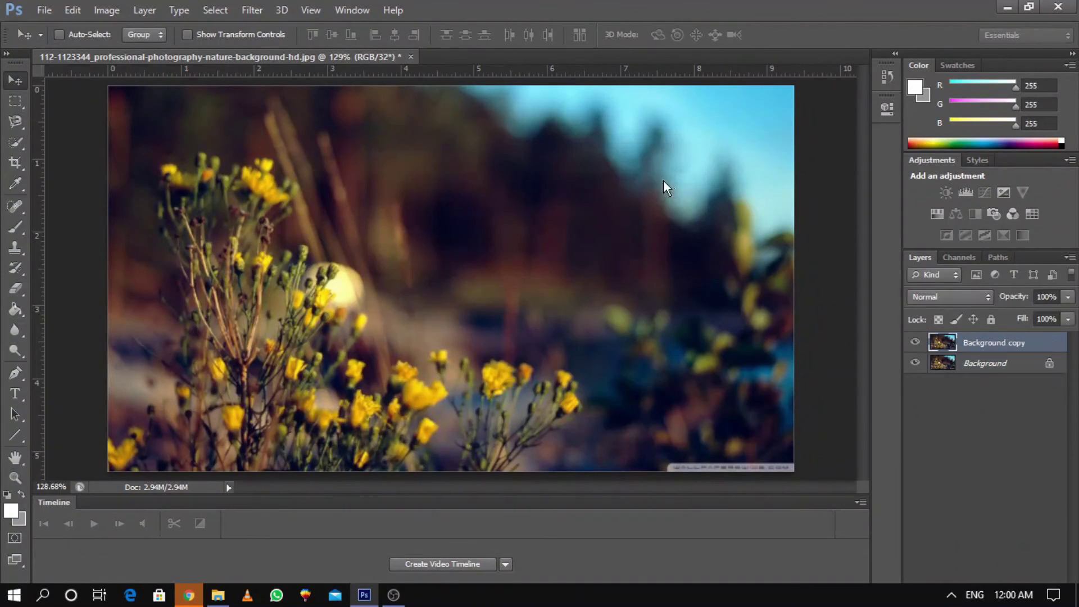
right_click(1003, 344)
click(743, 173)
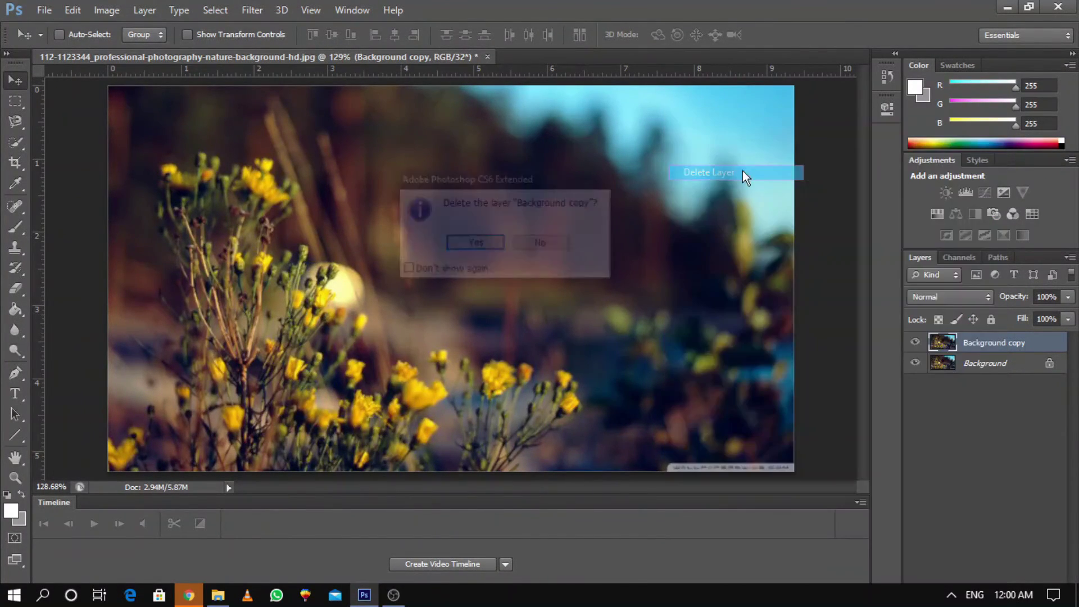
click(453, 243)
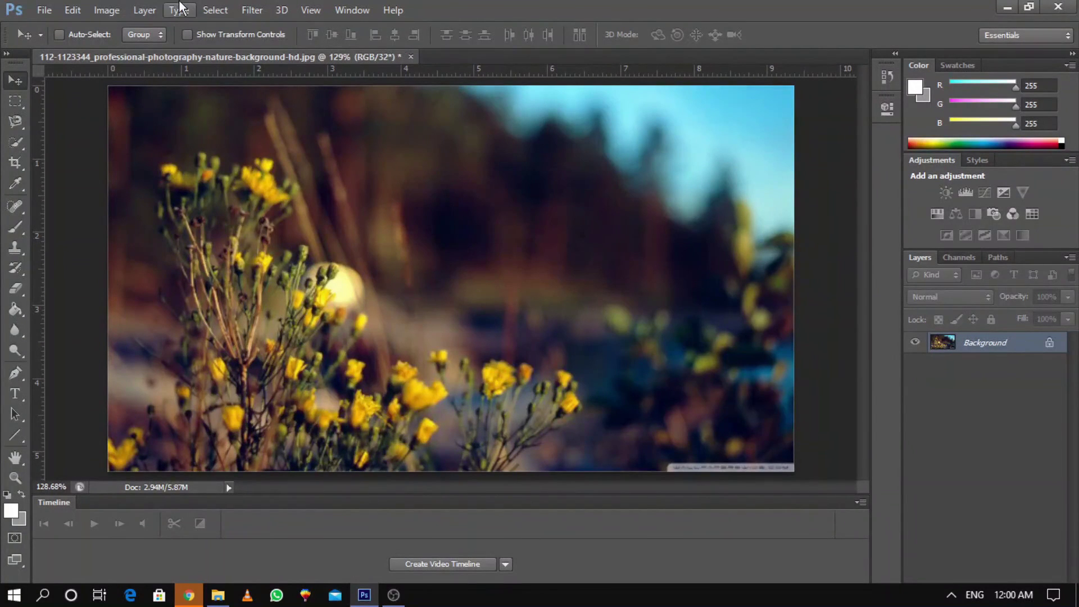
- Start Apply Image with the Background layer as source and set its channel to Red
click(124, 6)
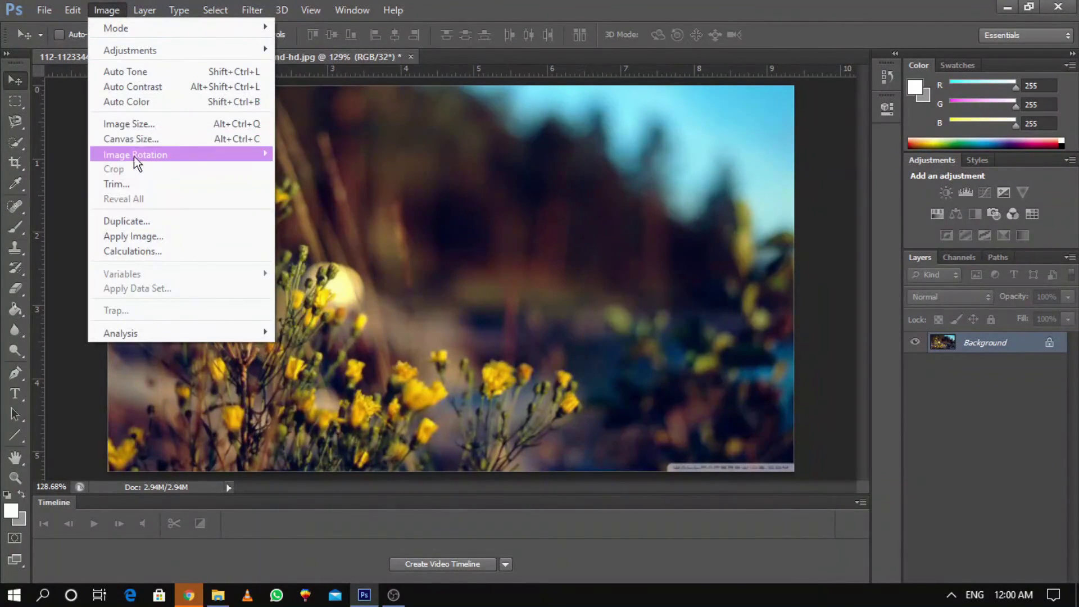
click(134, 237)
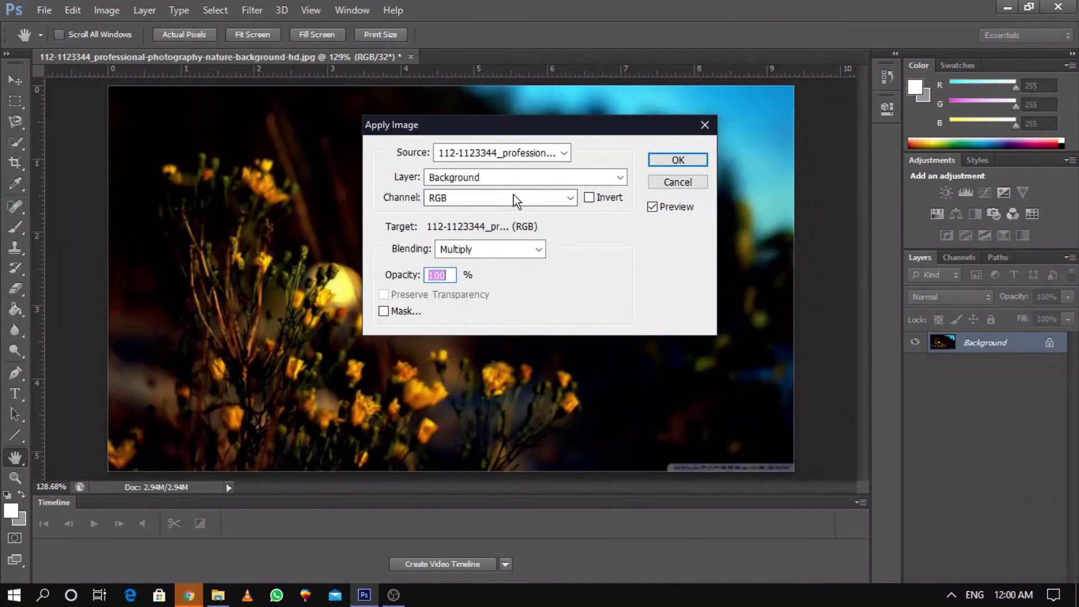
click(486, 177)
click(486, 178)
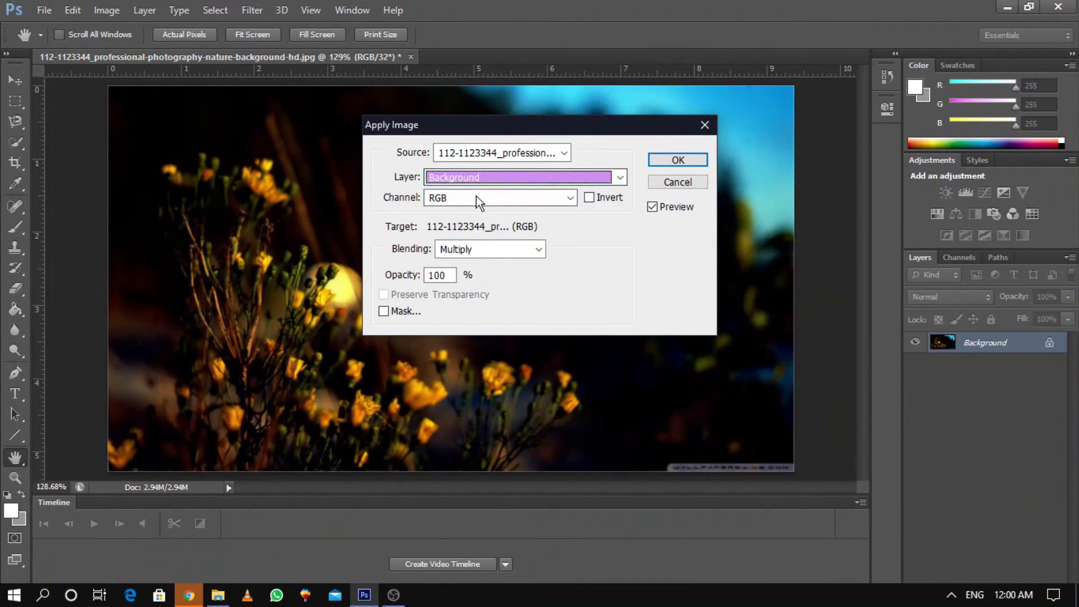
click(475, 198)
click(463, 225)
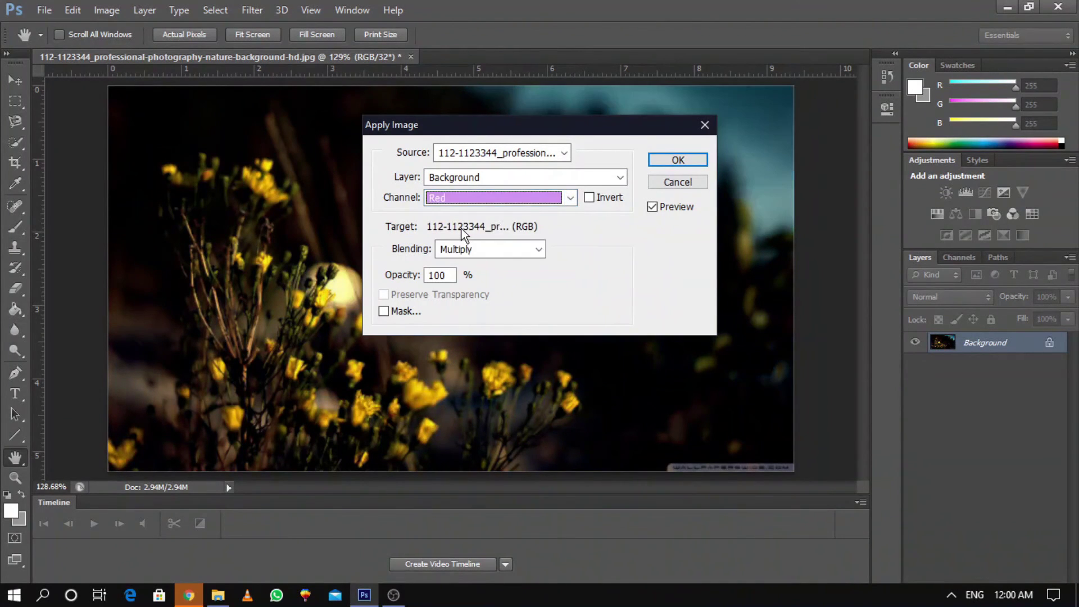
- Try Multiply and Lighten blending in Apply Image, enable the mask, and cancel without applying
click(490, 249)
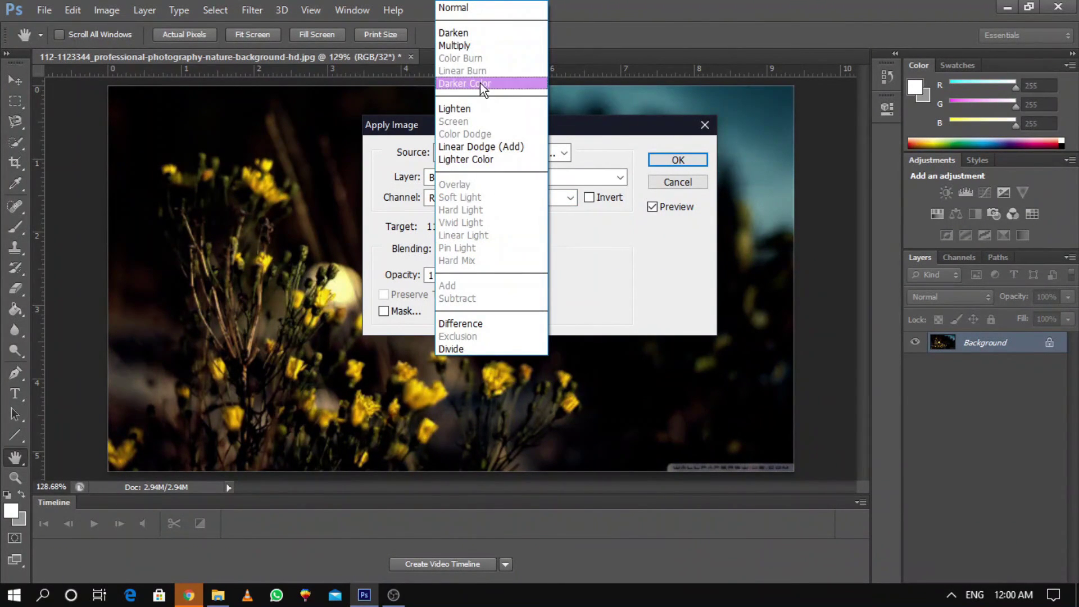
click(467, 47)
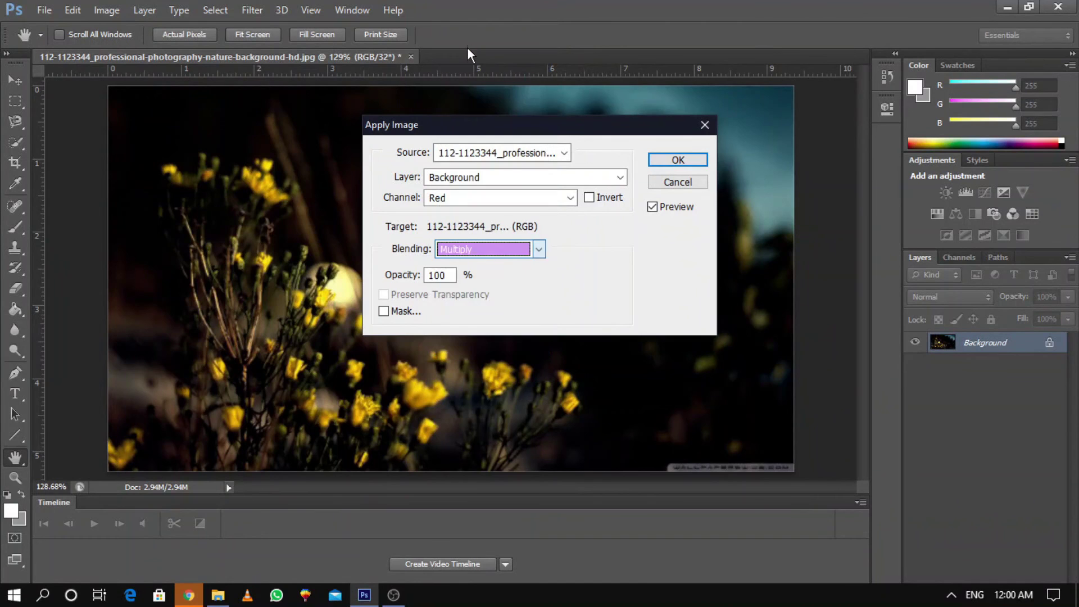
click(479, 249)
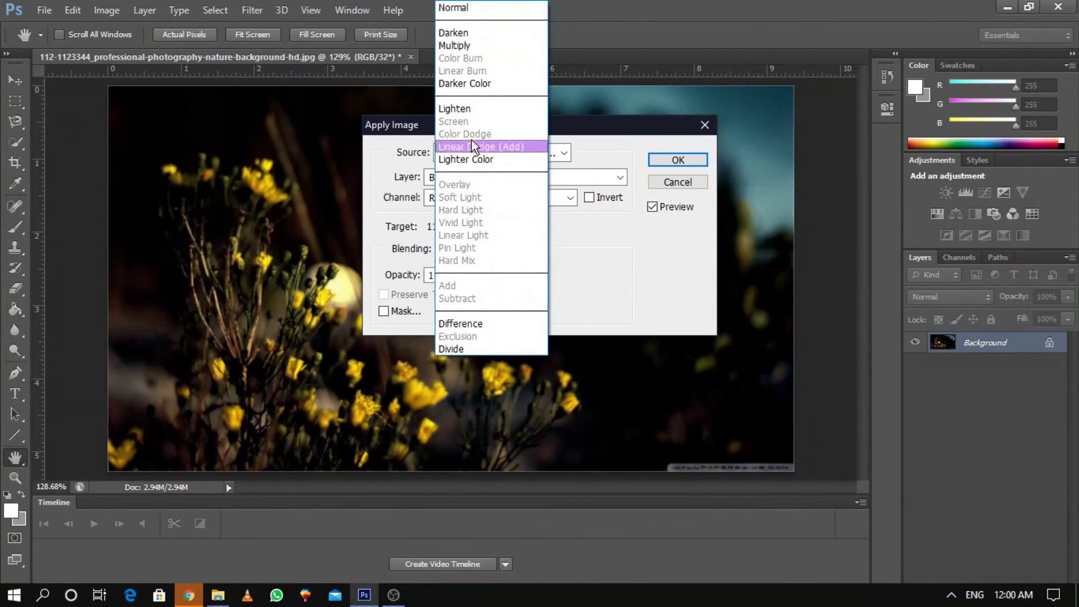
click(470, 110)
click(384, 313)
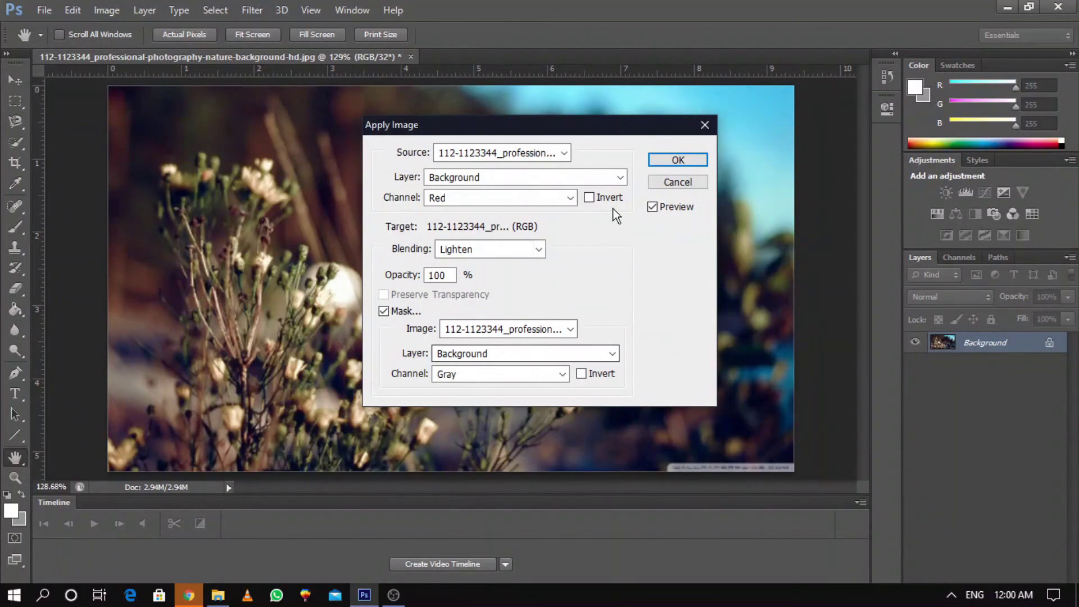
click(671, 183)
- Start Calculations on the Background layer's Red channels with Linear Dodge (Add) blending and Selection as the result
click(107, 10)
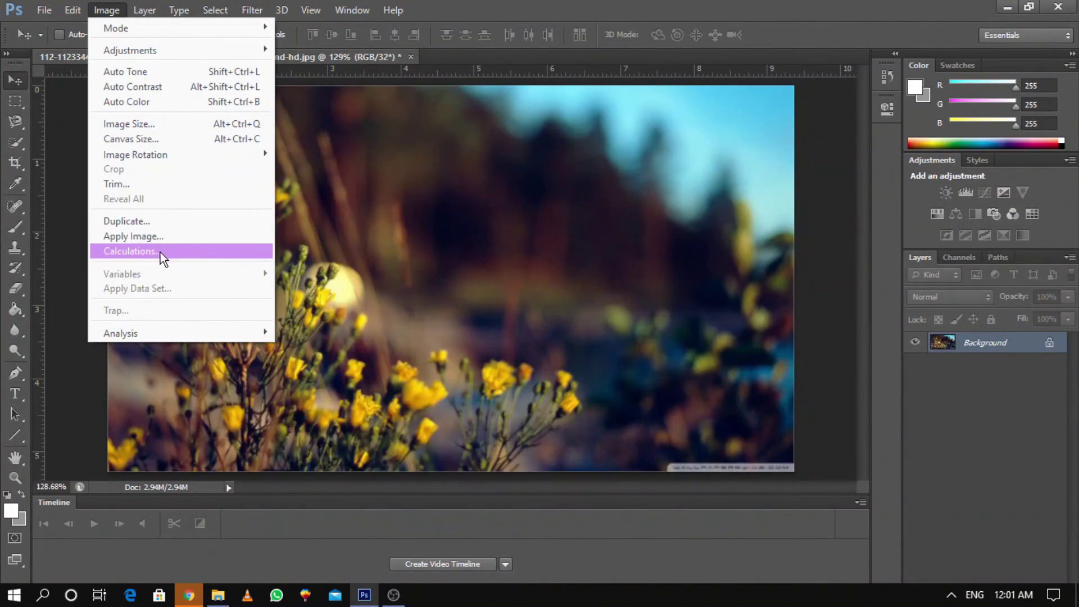
click(159, 252)
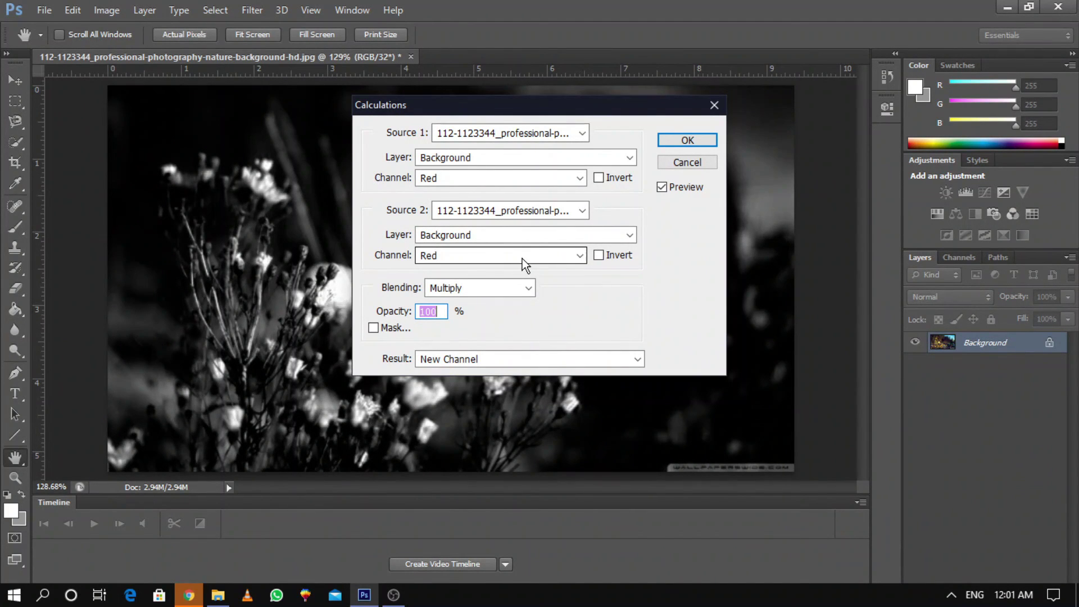
click(496, 289)
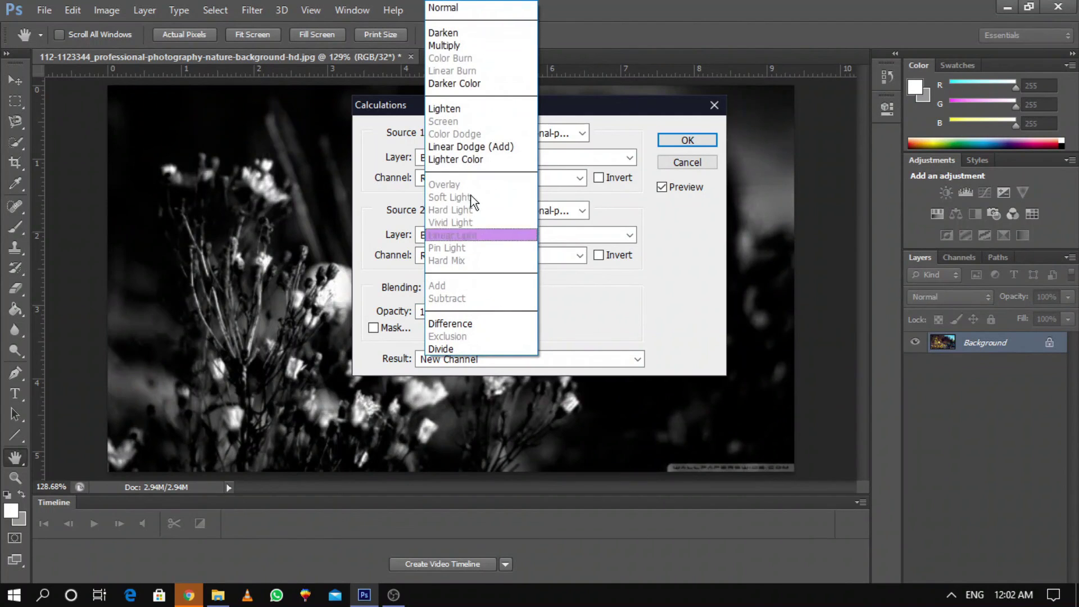
click(470, 146)
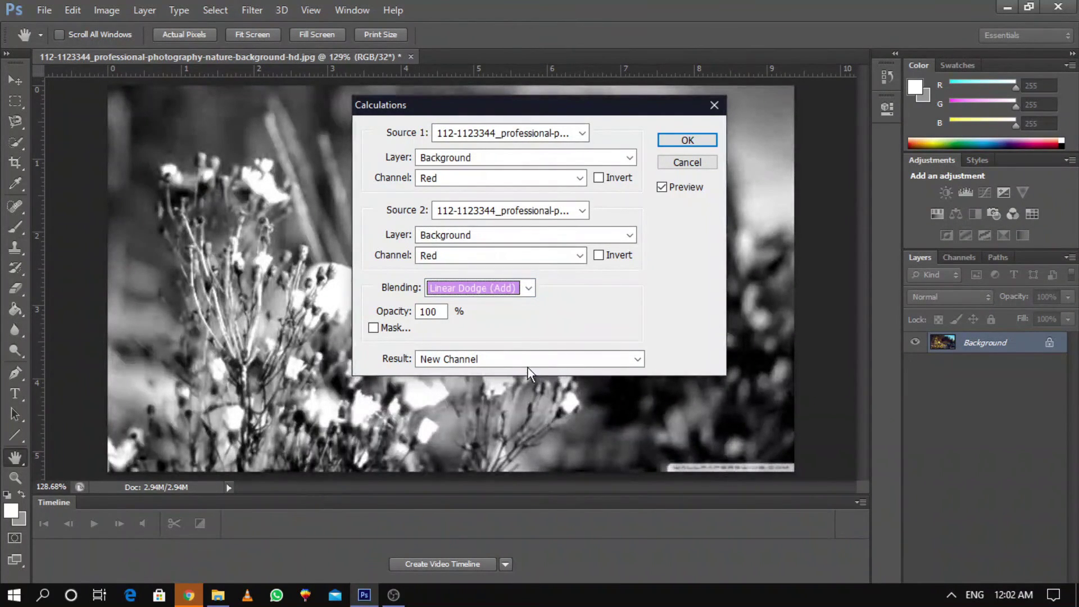
click(511, 360)
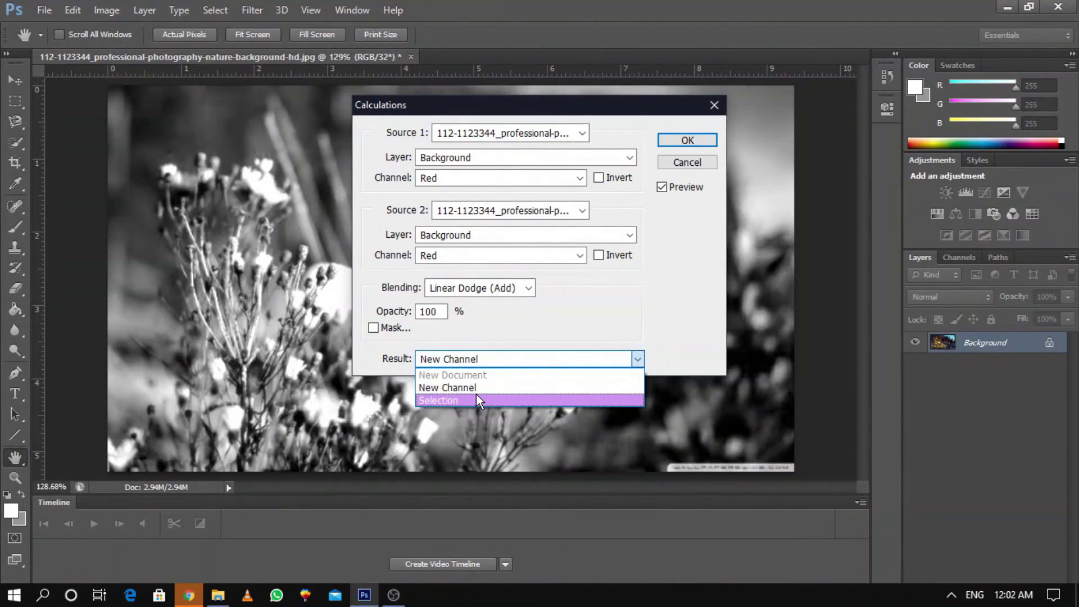
click(476, 399)
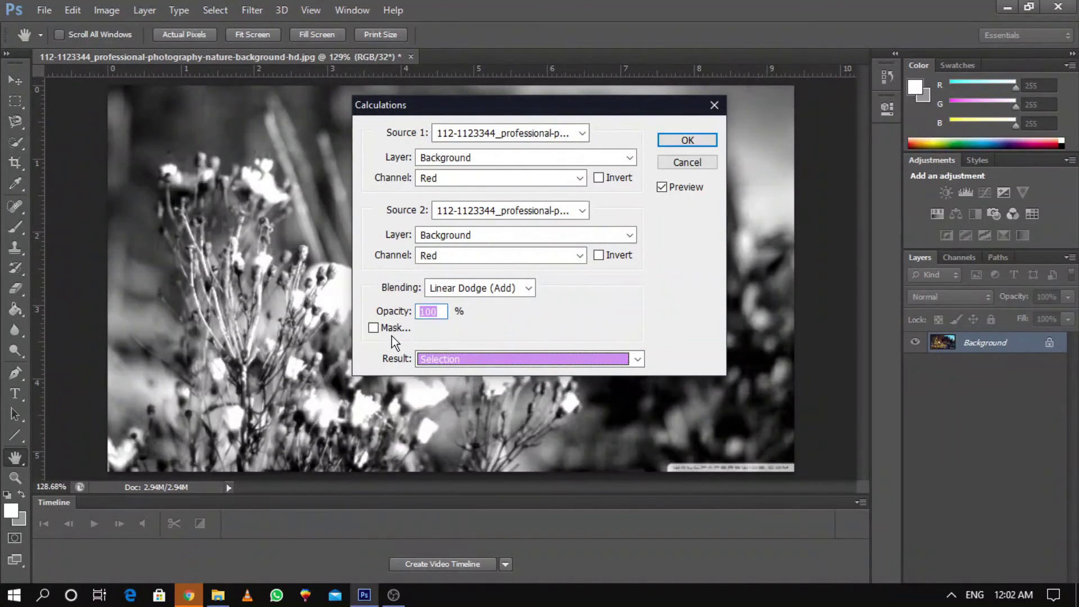
- Enable the Calculations mask with the Background layer as its source, and cancel the calculation
click(393, 330)
click(452, 370)
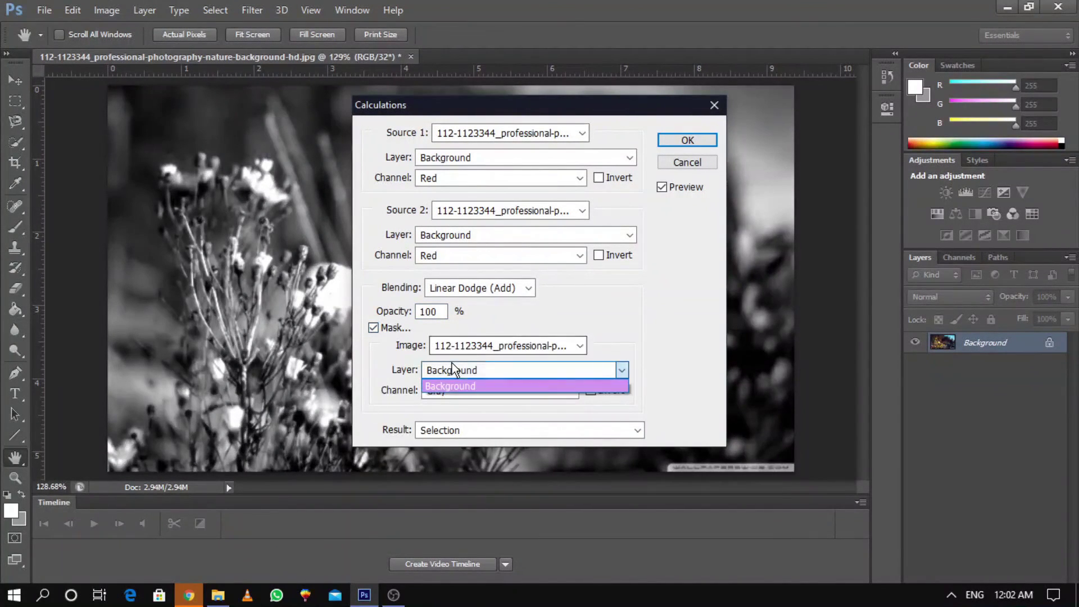
click(455, 373)
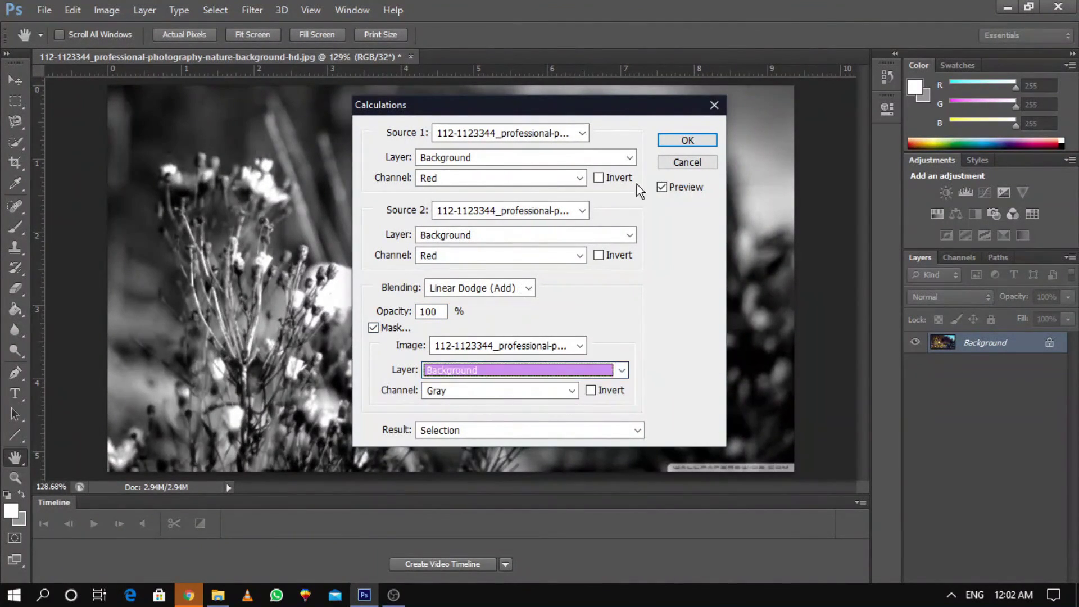
click(680, 162)
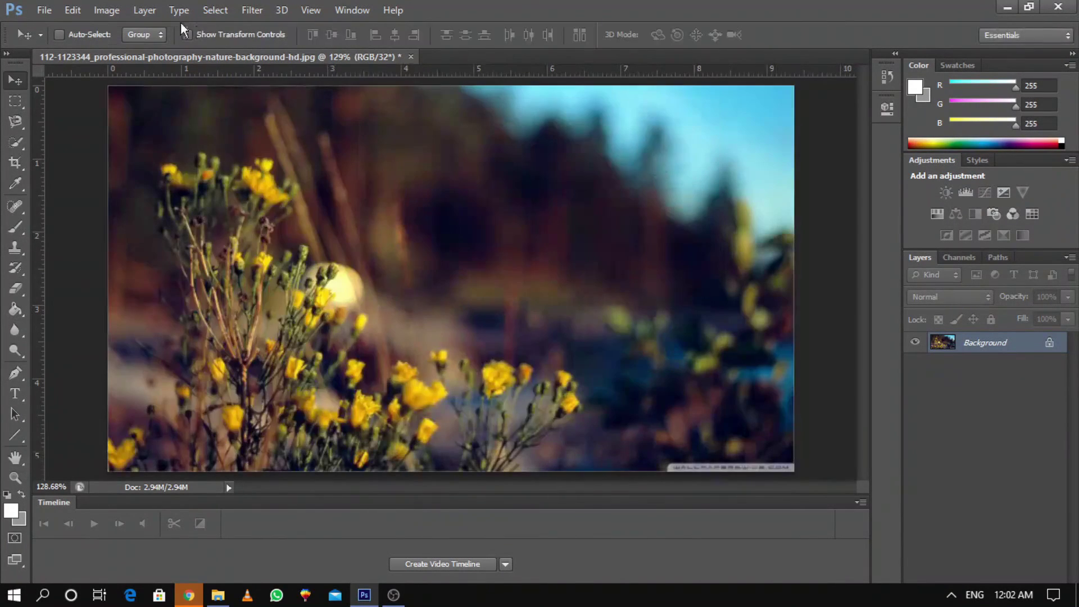
- View the custom measurement scale settings, keep the Custom preset selected, and cancel without saving
click(84, 10)
mouse_move(104, 7)
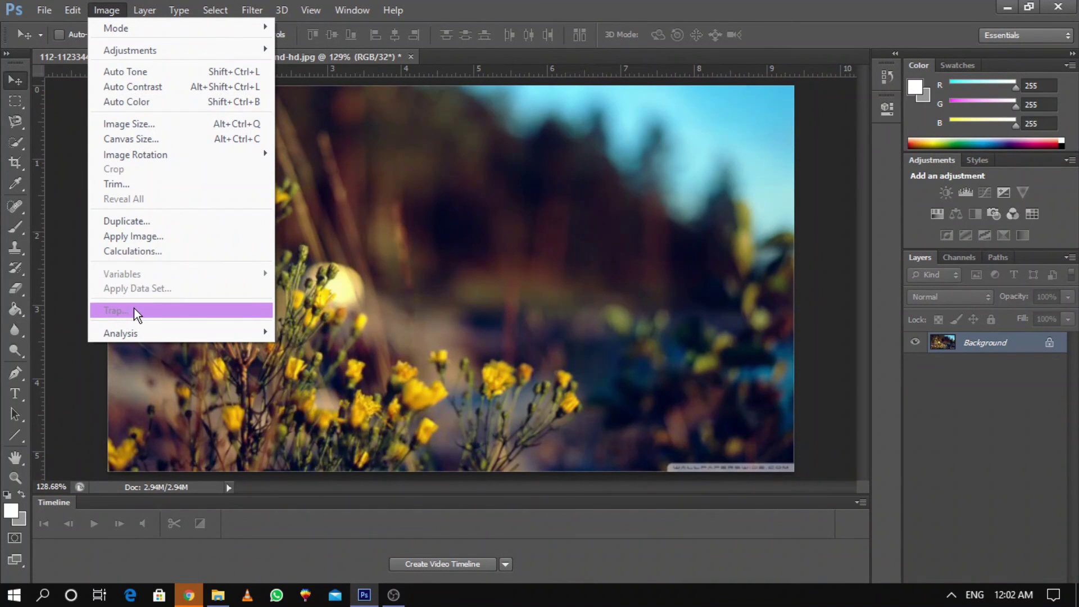
mouse_move(153, 332)
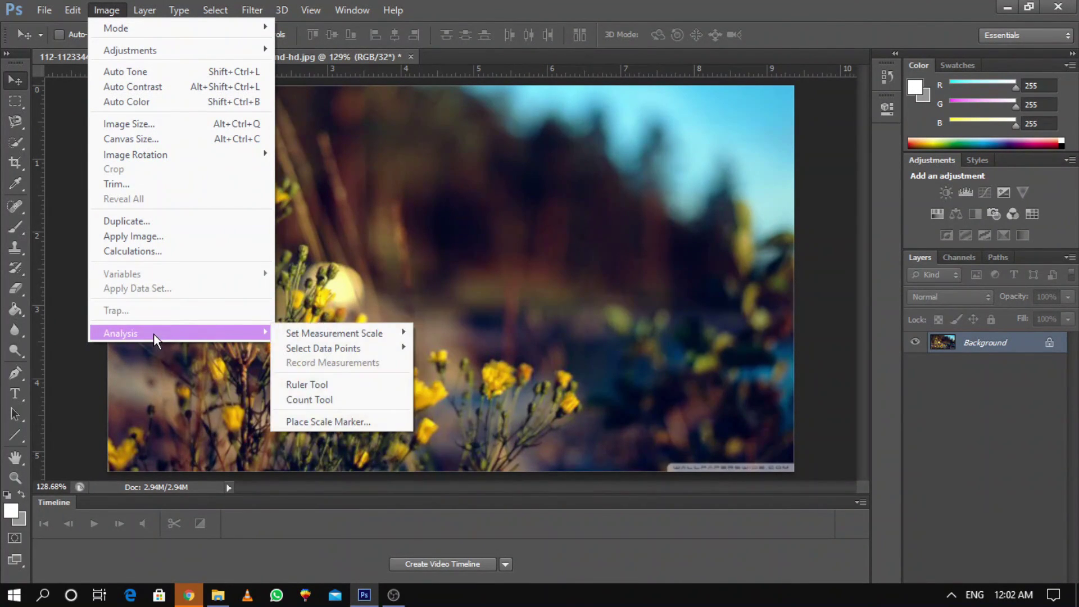
mouse_move(313, 330)
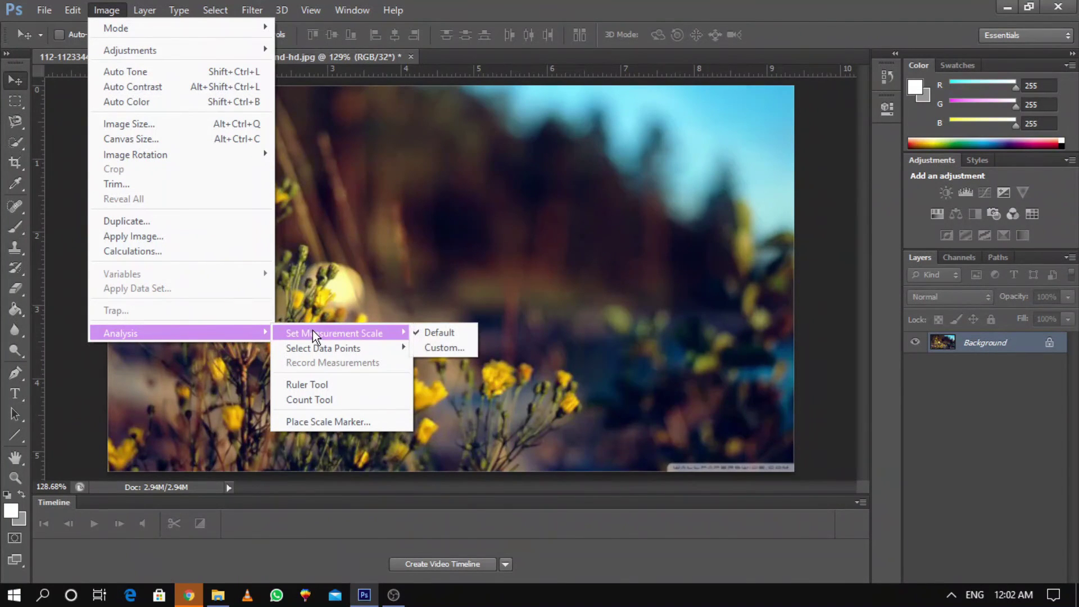
click(432, 348)
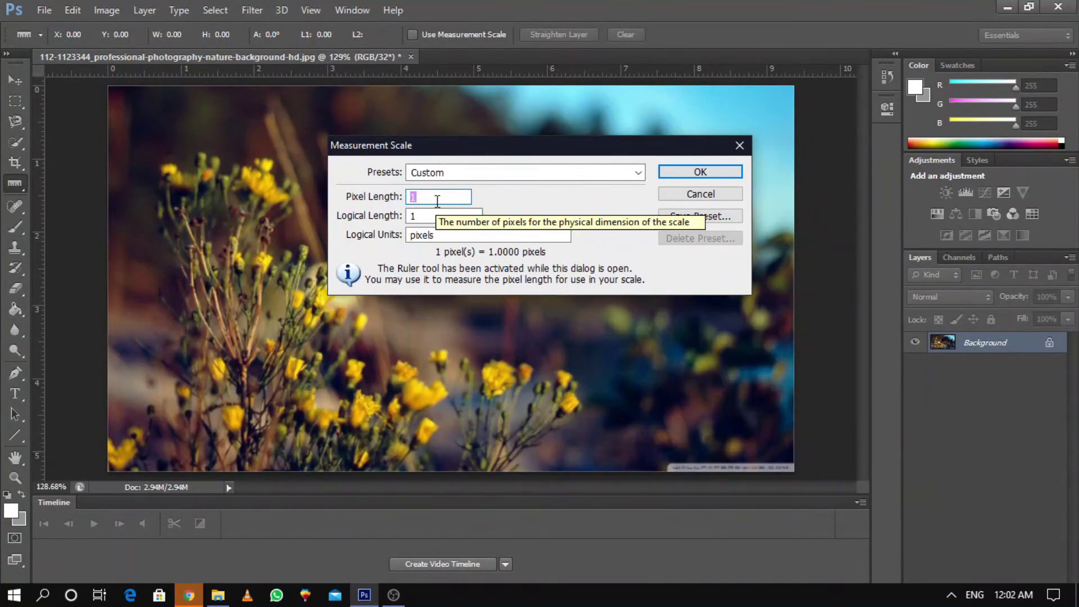
click(510, 170)
click(497, 188)
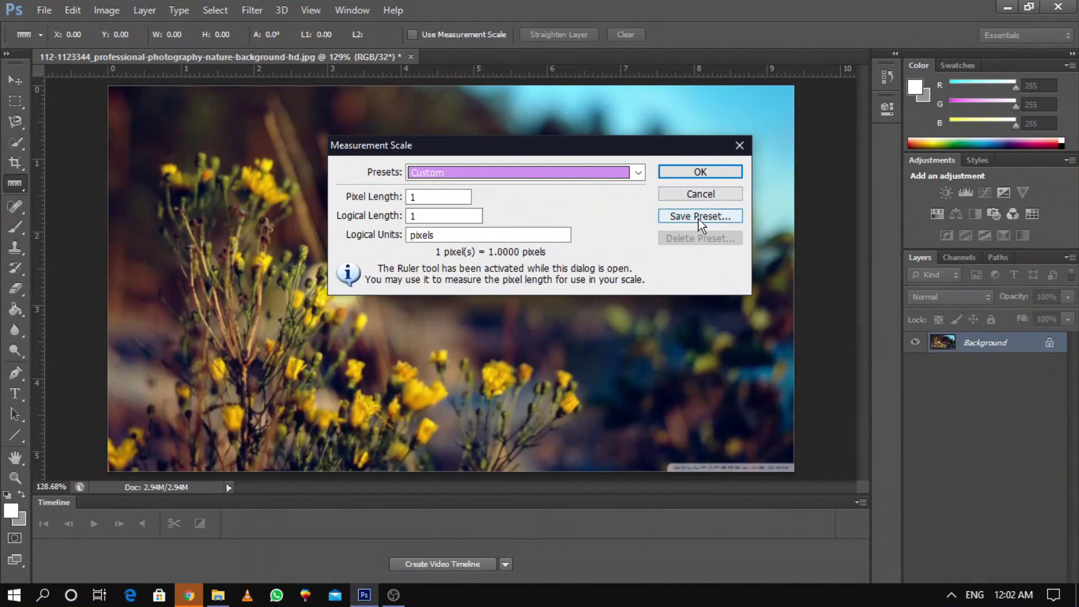
click(719, 195)
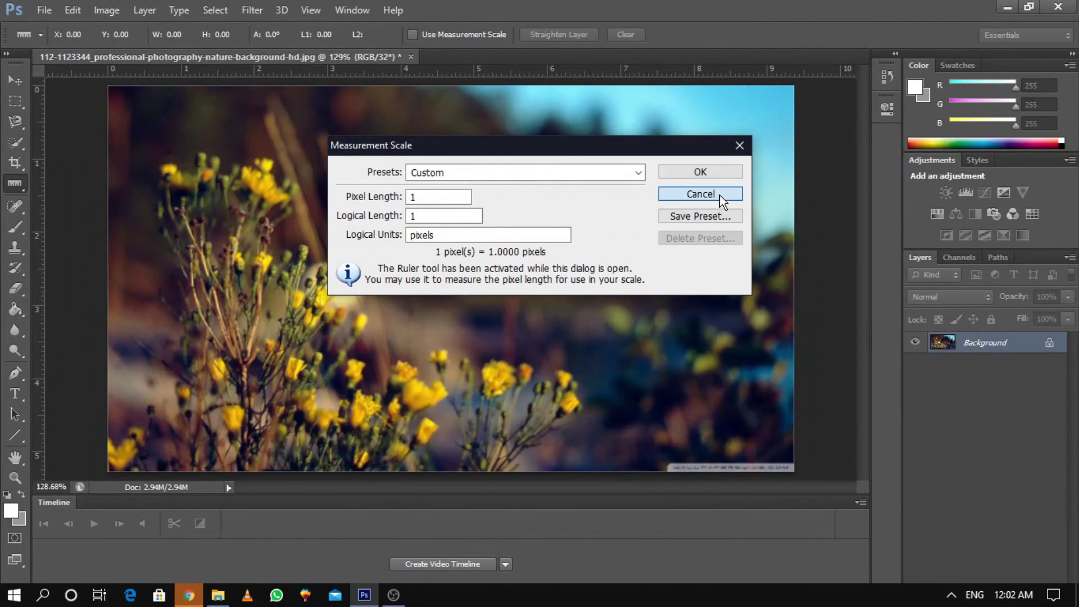
- Activate the Ruler Tool from the analysis commands and show the tools grouped with it
click(85, 11)
click(90, 10)
click(92, 9)
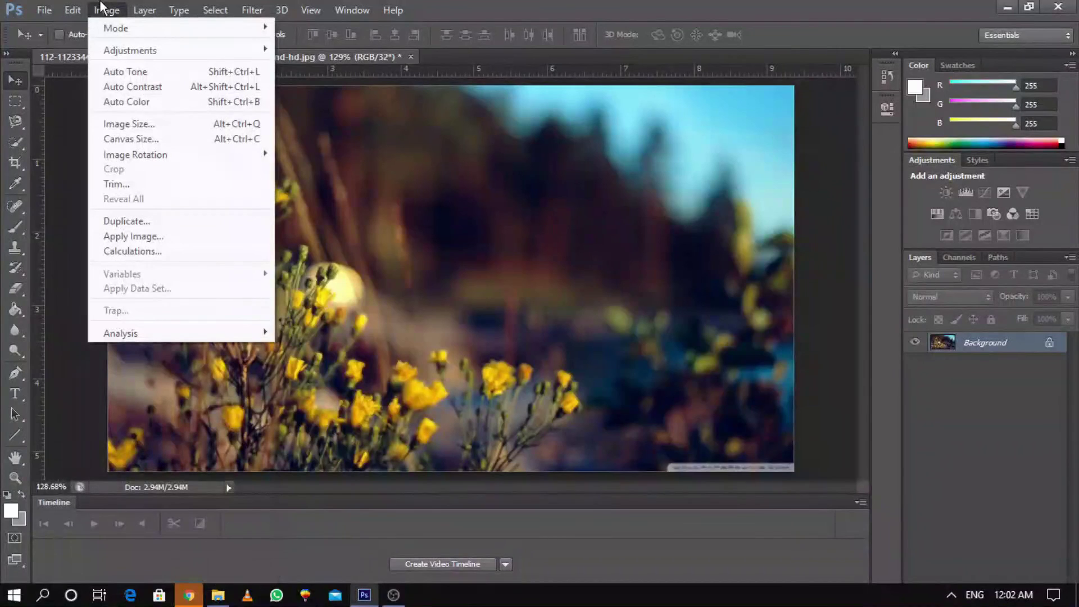
mouse_move(139, 331)
mouse_move(318, 353)
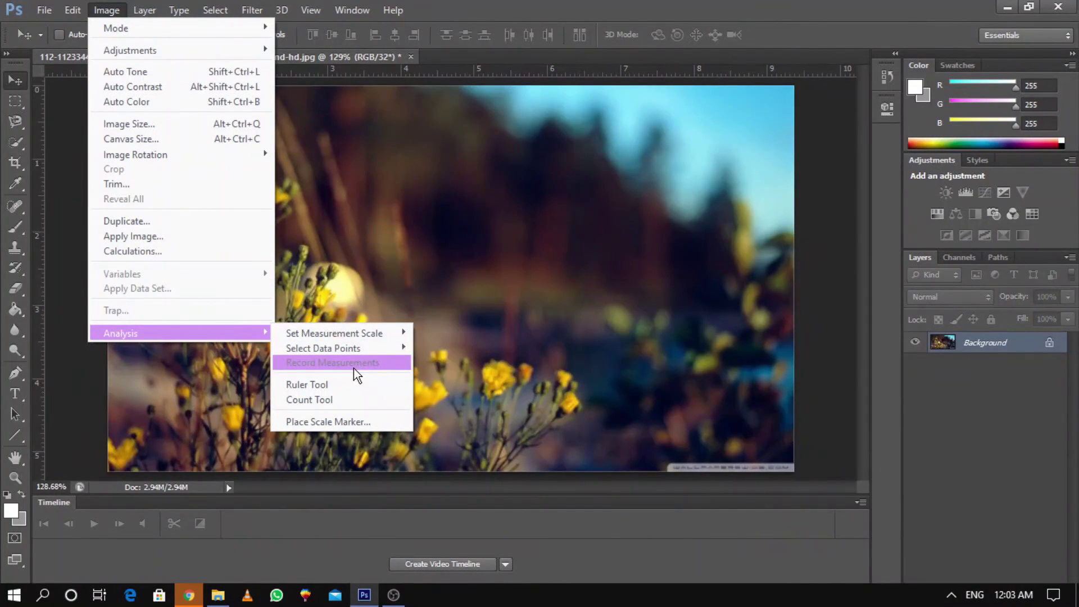
mouse_move(358, 348)
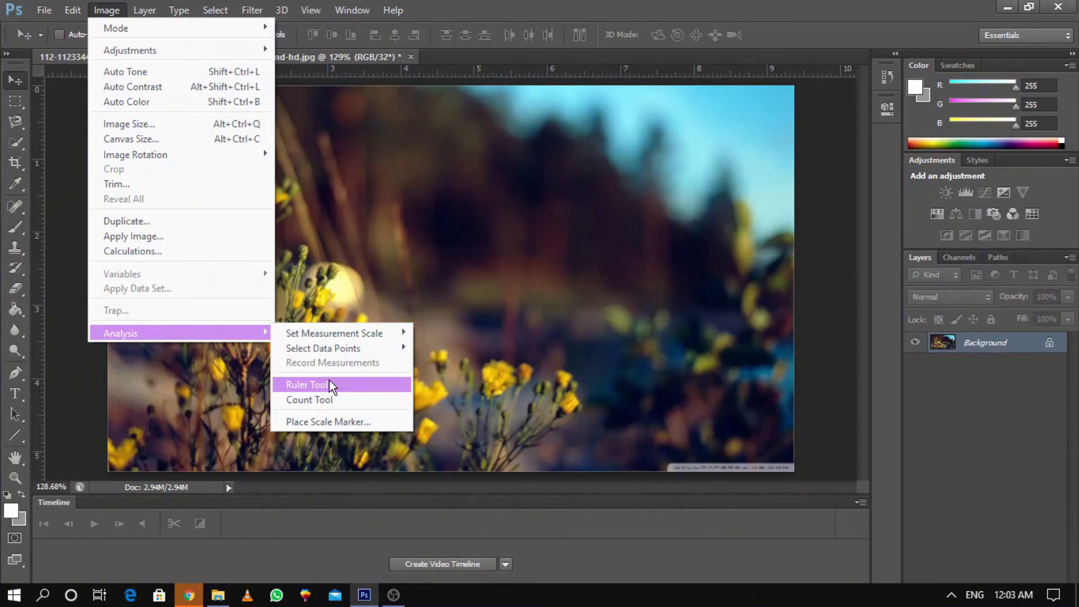
click(330, 385)
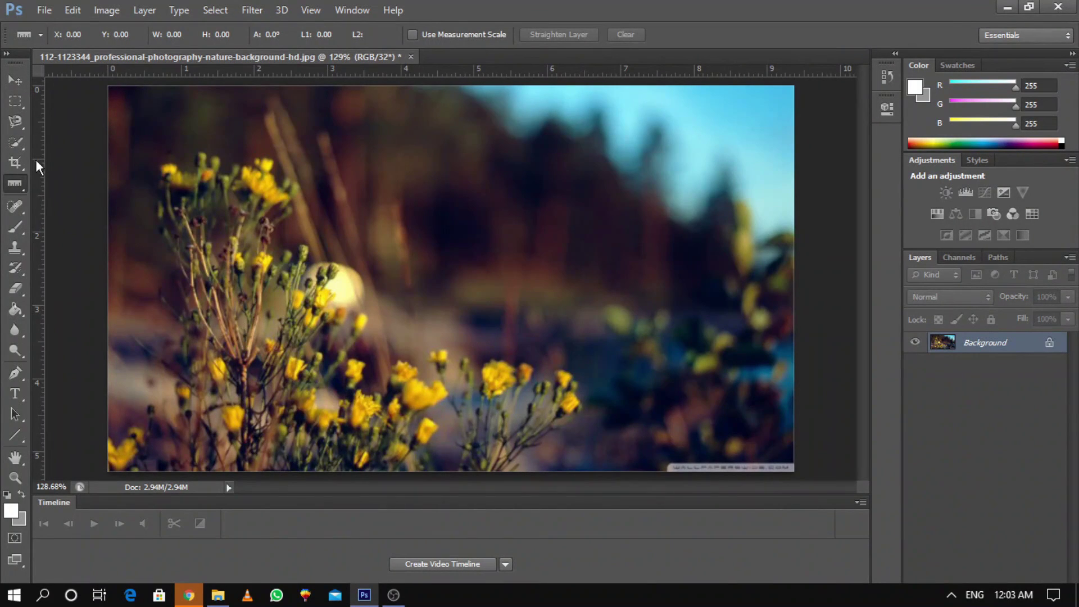
right_click(26, 189)
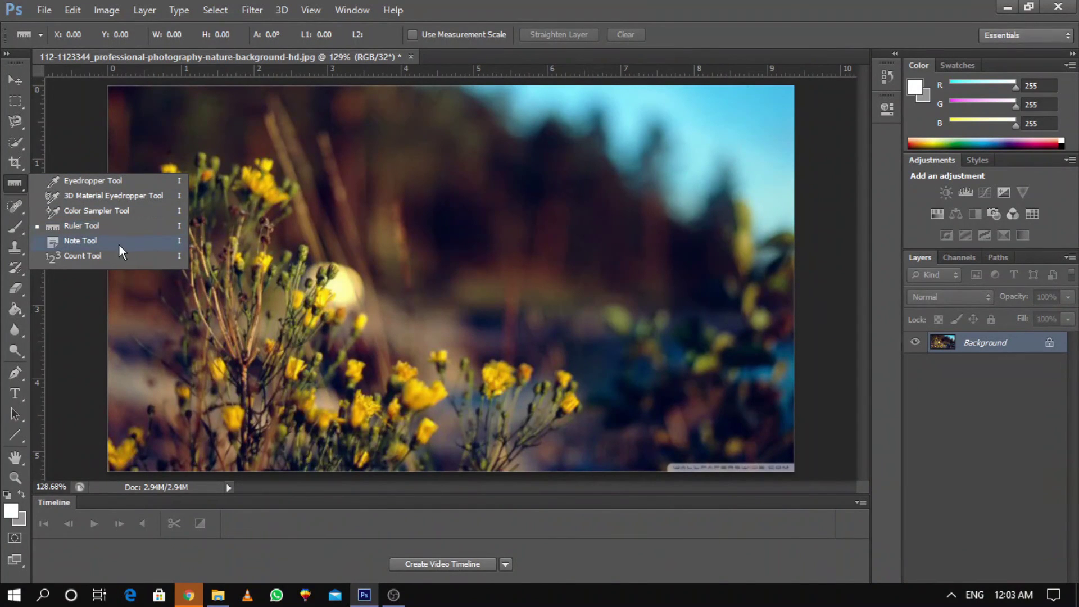
- Activate the Count Tool, try to place a scale marker on the photo, and decline further error information
click(107, 10)
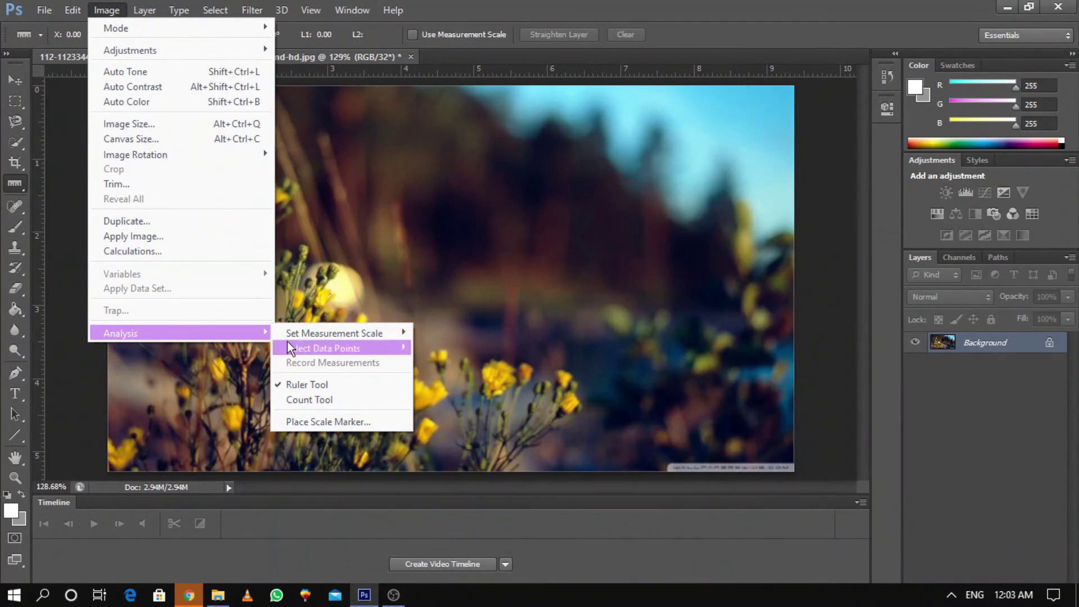
click(317, 400)
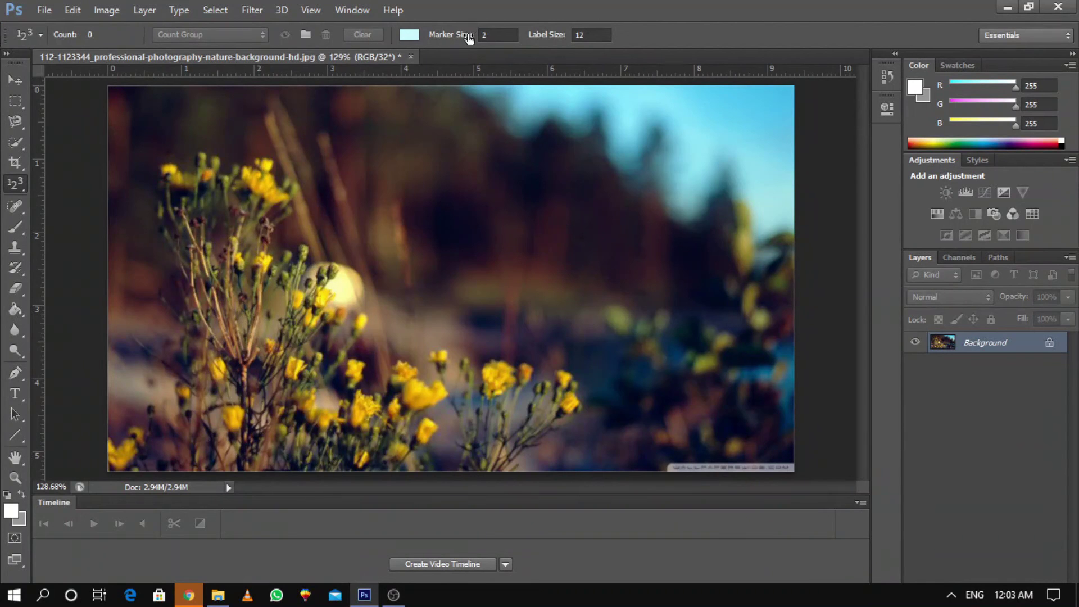
click(107, 11)
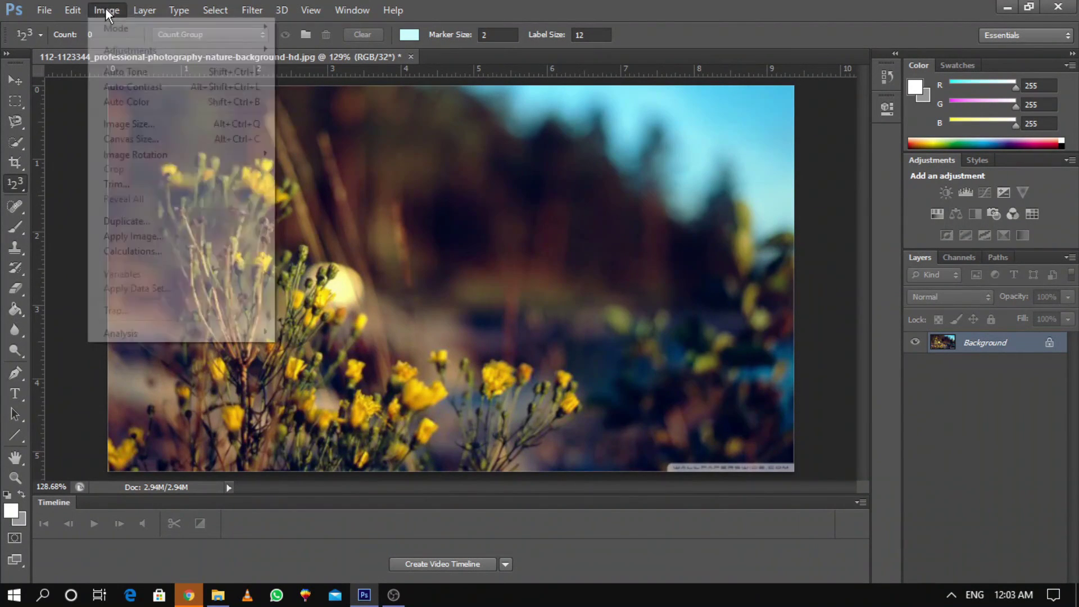
mouse_move(143, 336)
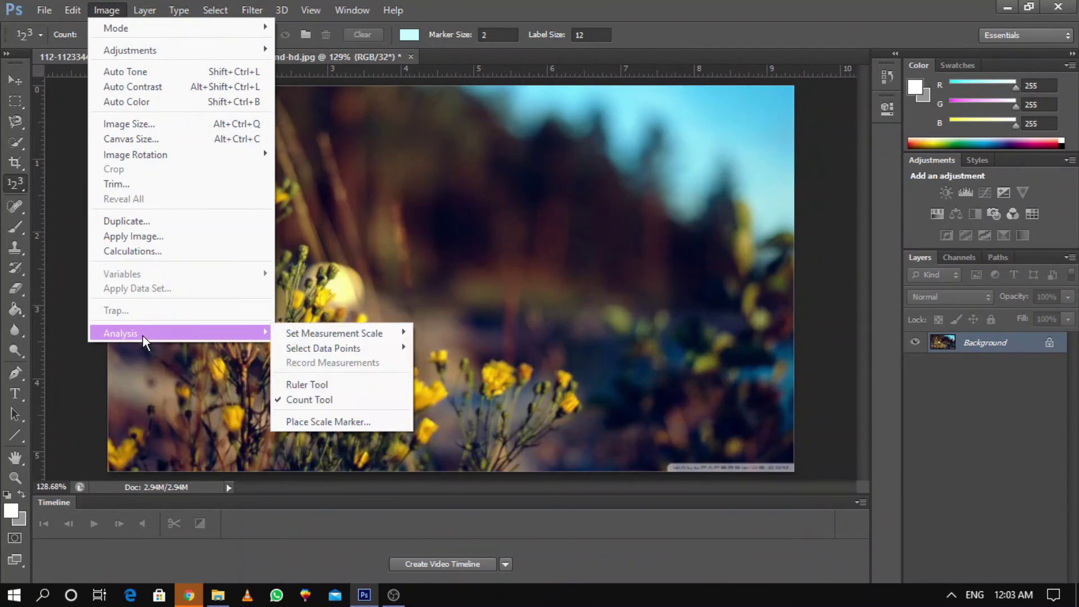
click(312, 421)
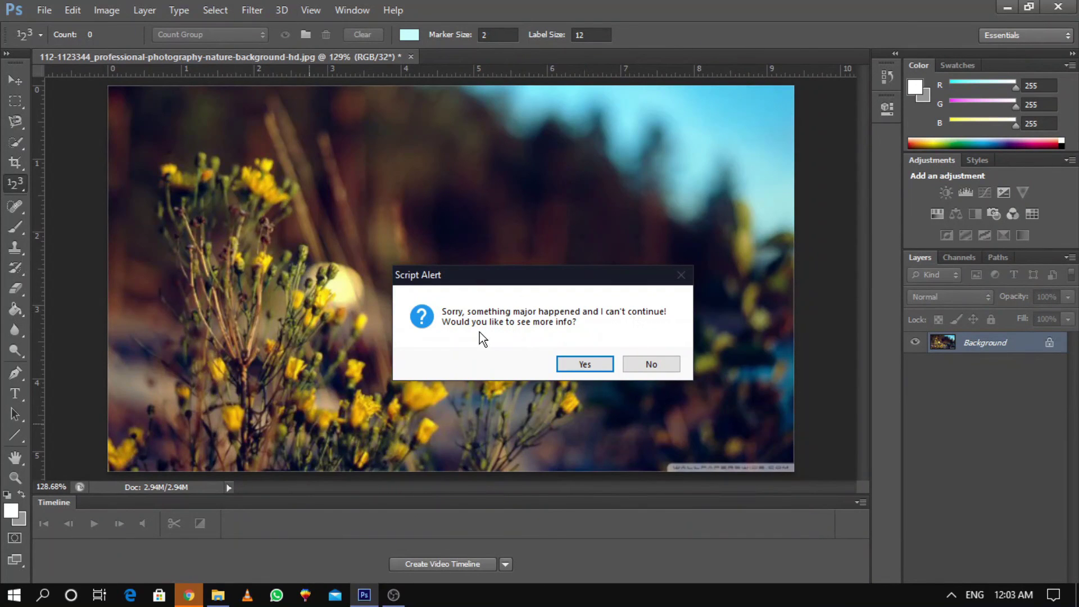
click(649, 364)
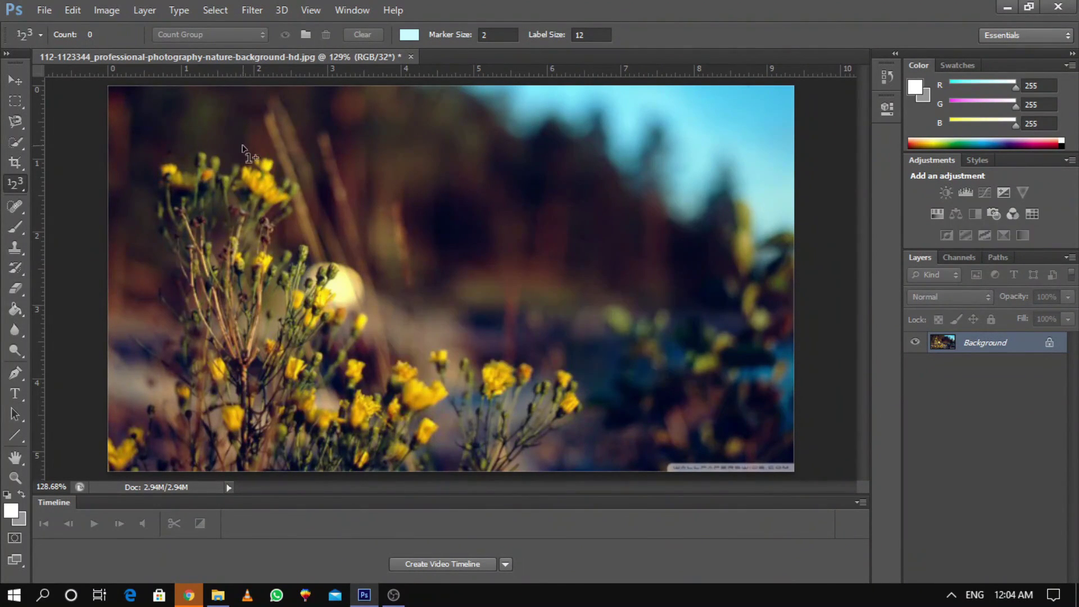
- Show the tools grouped with the Count Tool and return to the Move Tool
click(19, 74)
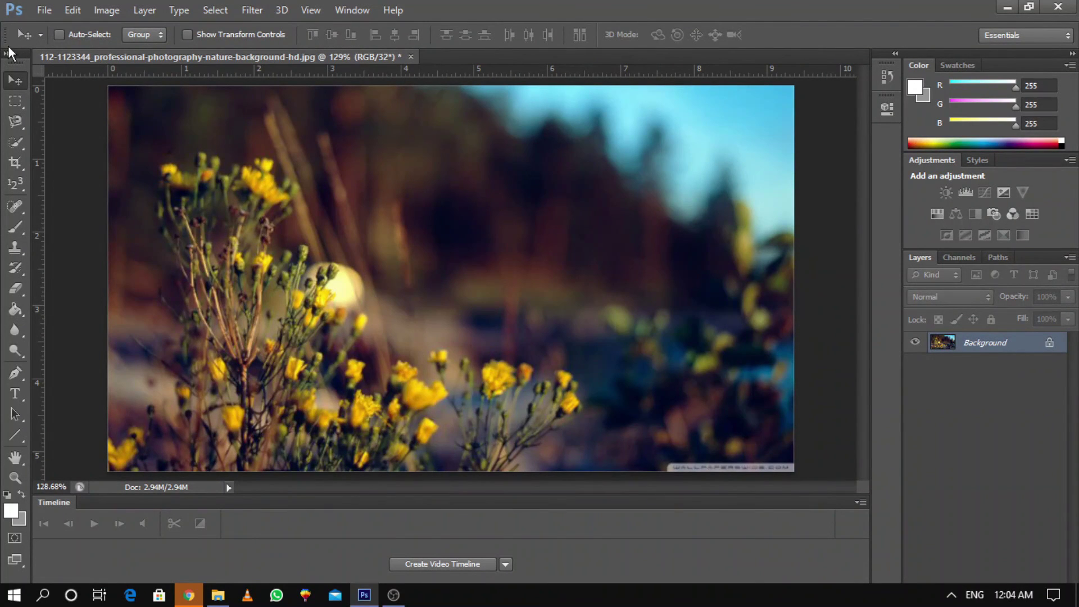
click(17, 184)
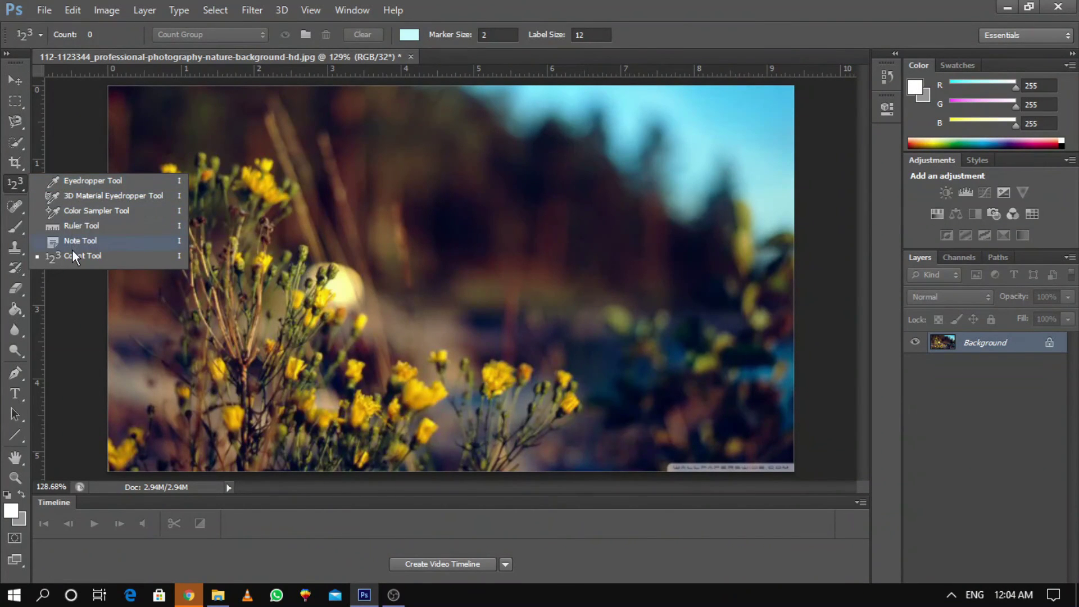
click(10, 77)
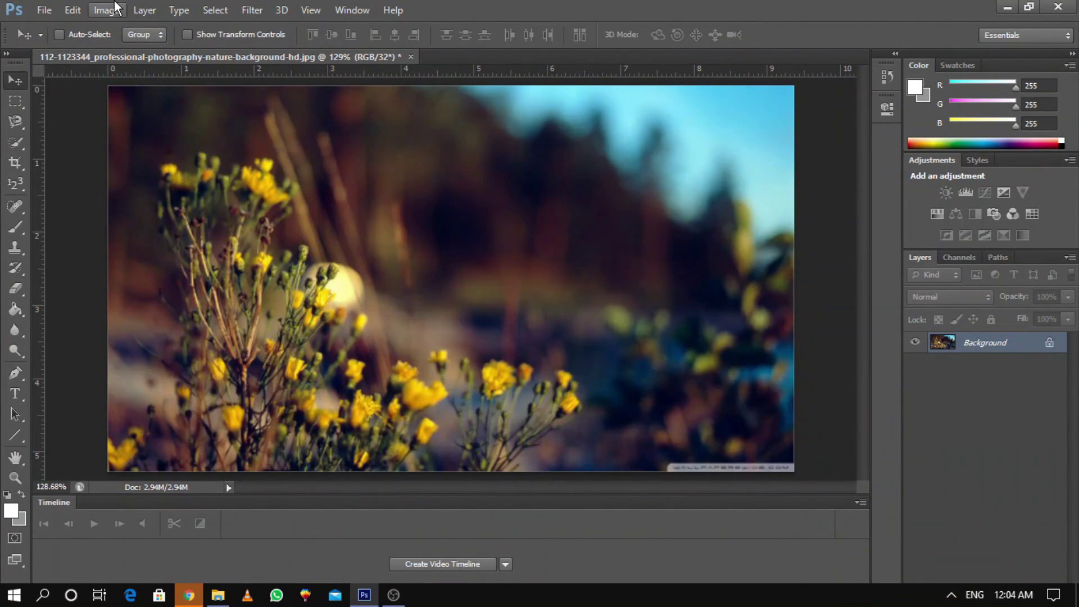